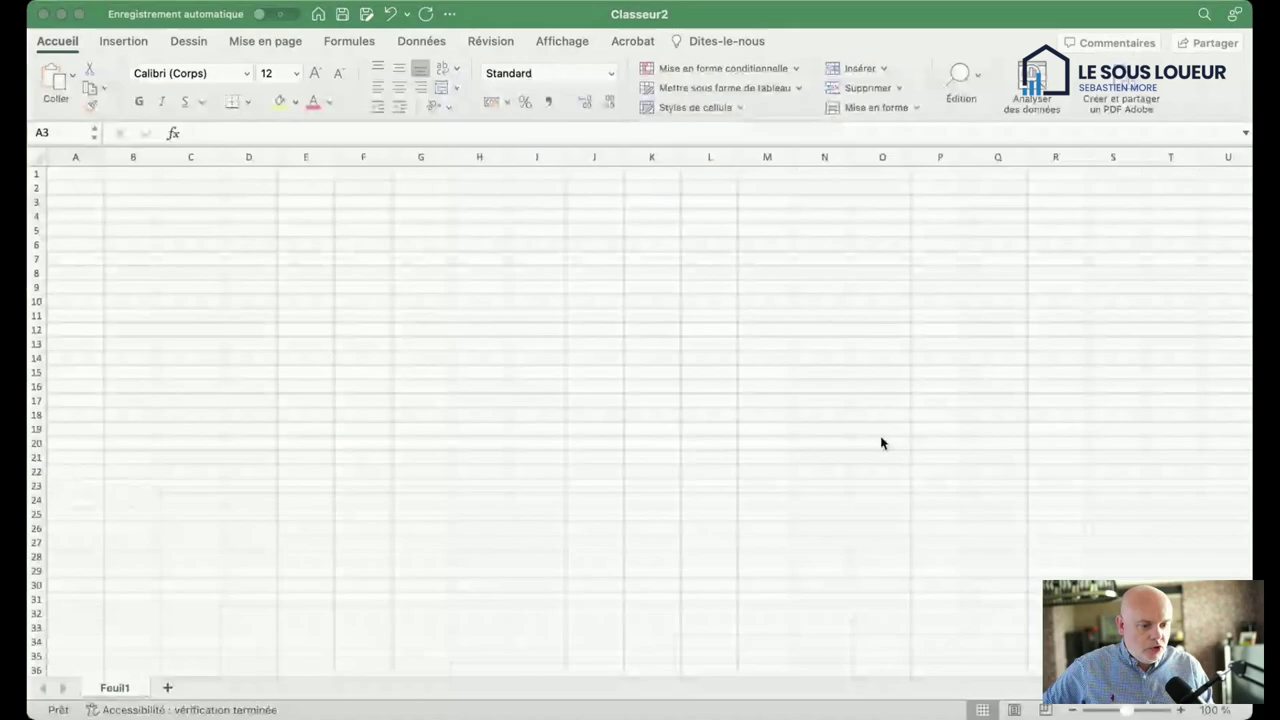
Step: Enter the amount 38900 in cell A3 of the blank sheet
click(71, 197)
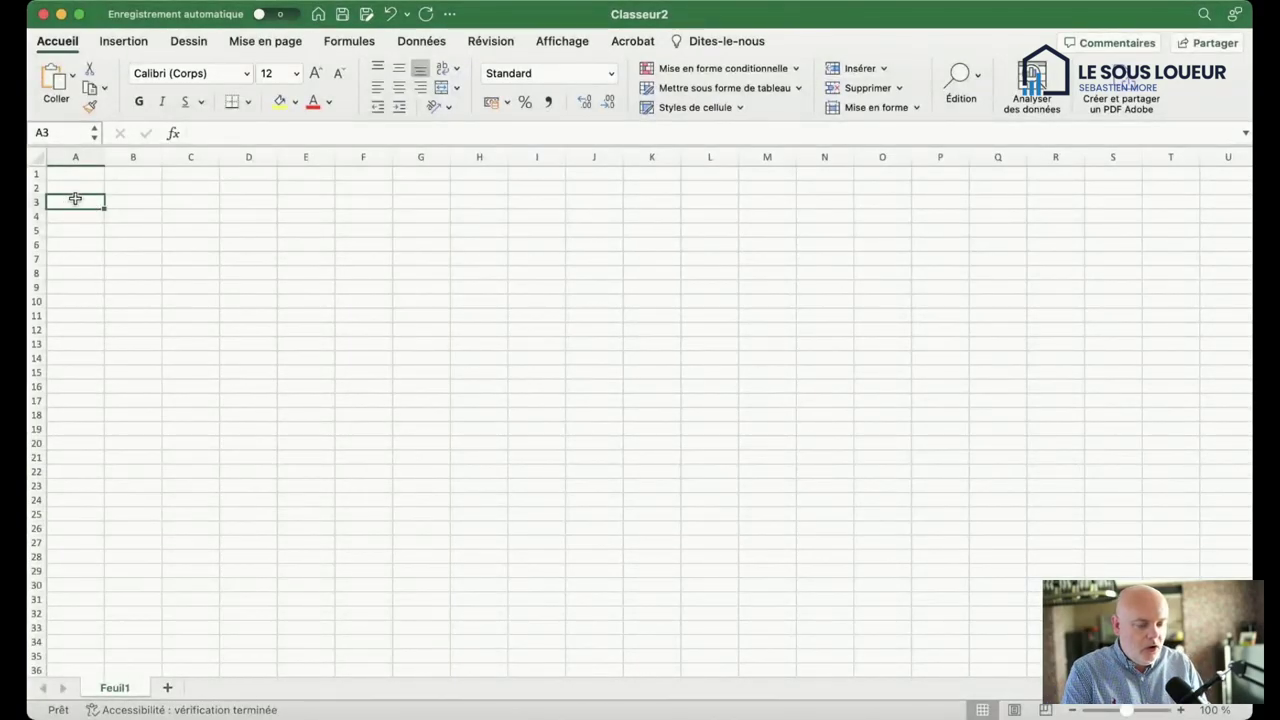
key(Down)
key(Up)
key(Up)
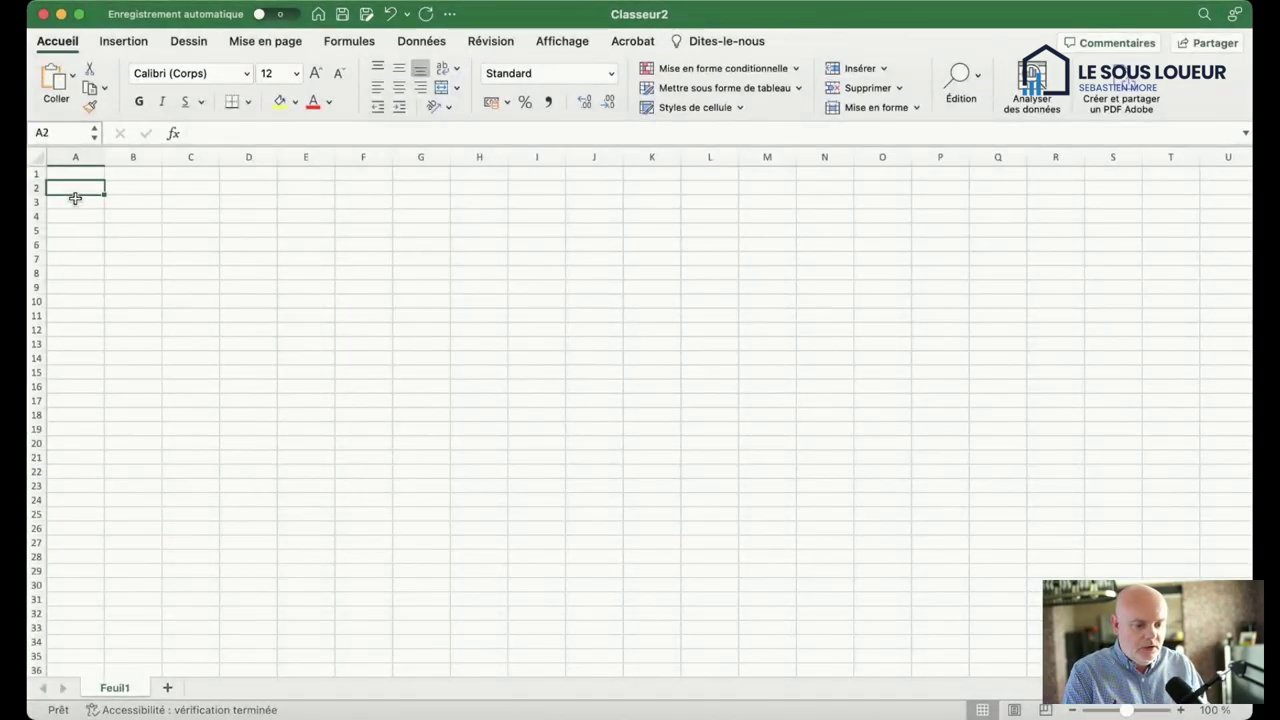
scroll(163, 246, up, 5)
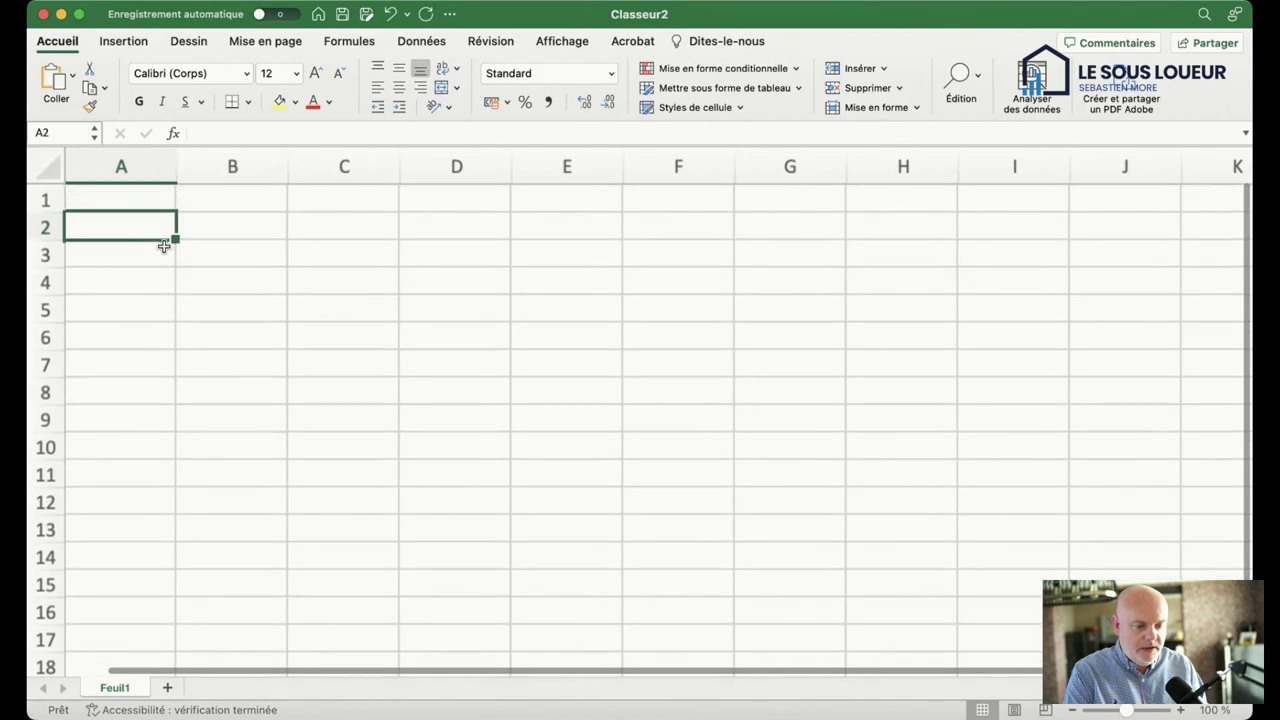
key(Down)
text(3)
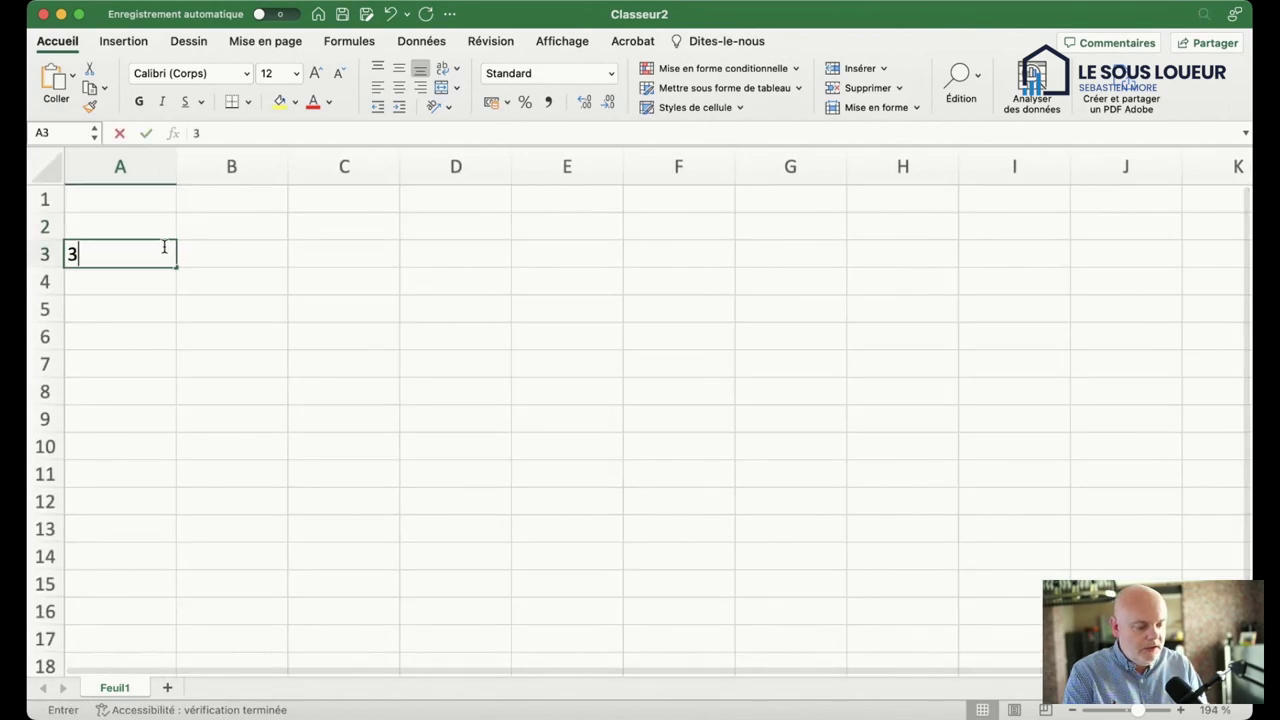
text(8900)
key(Return)
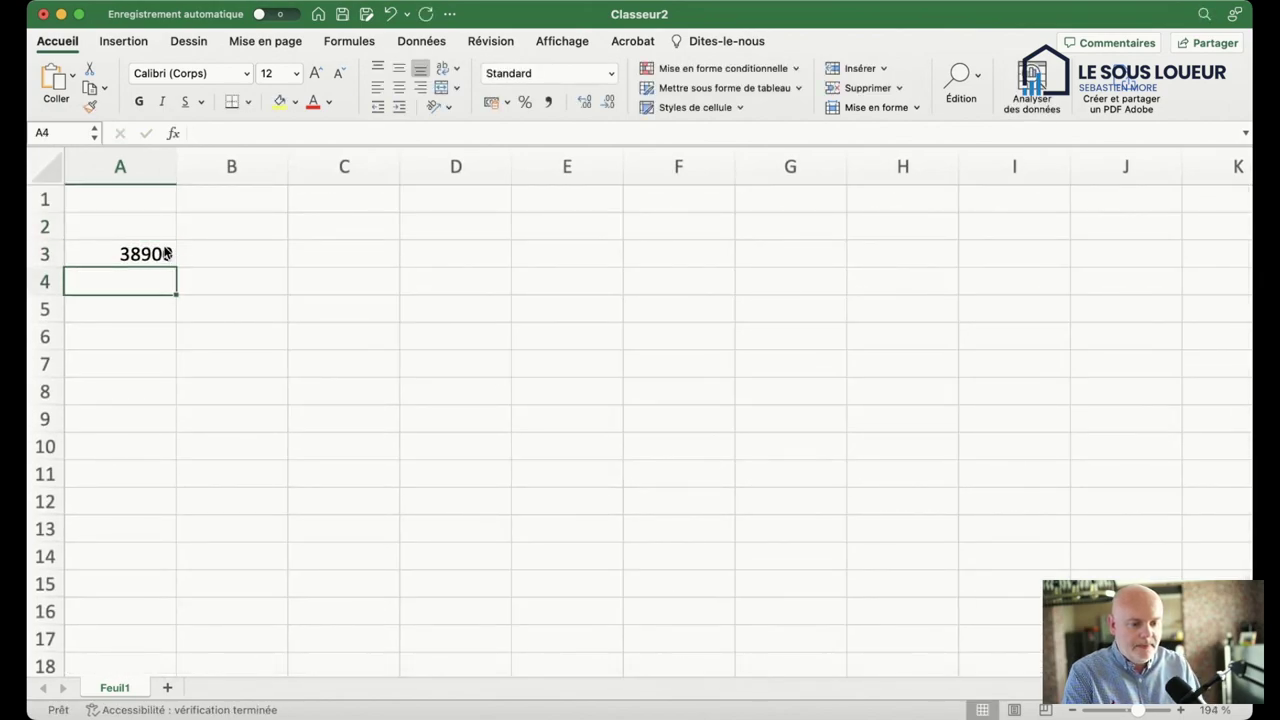
Step: Add a € sign to the amount in A3 so it reads as a euro value
click(140, 254)
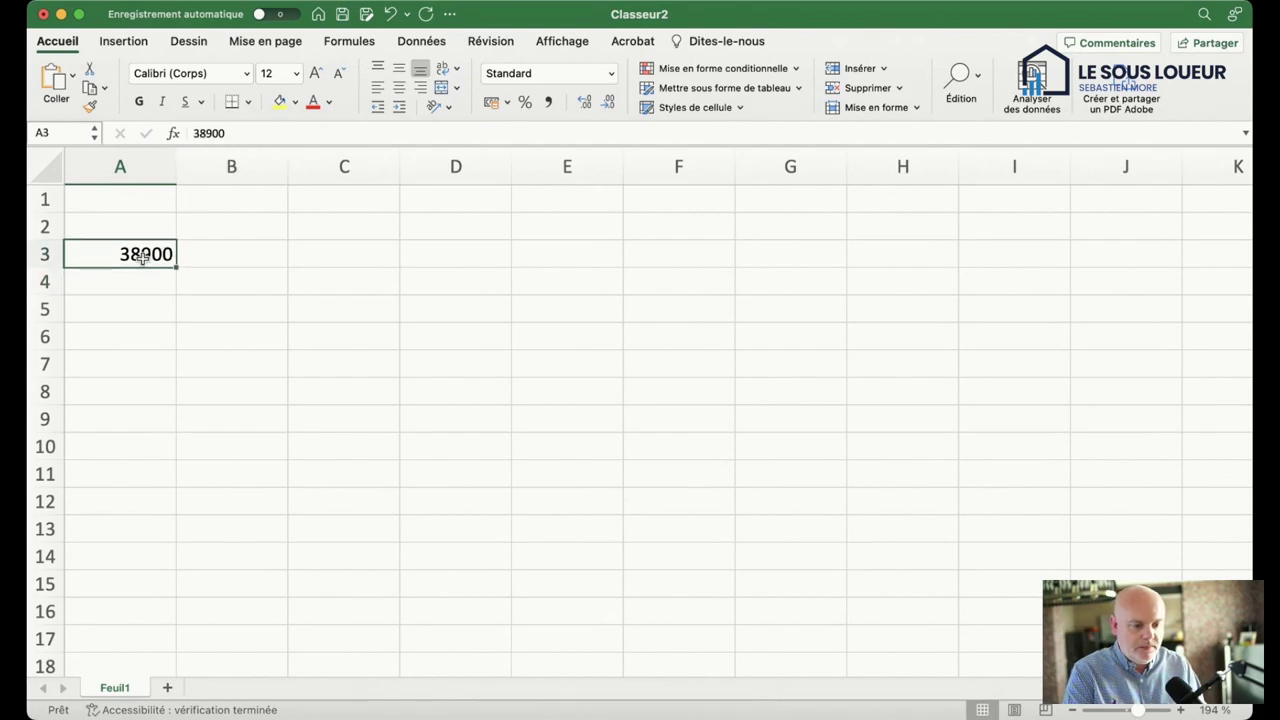
click(276, 135)
text(€)
key(Return)
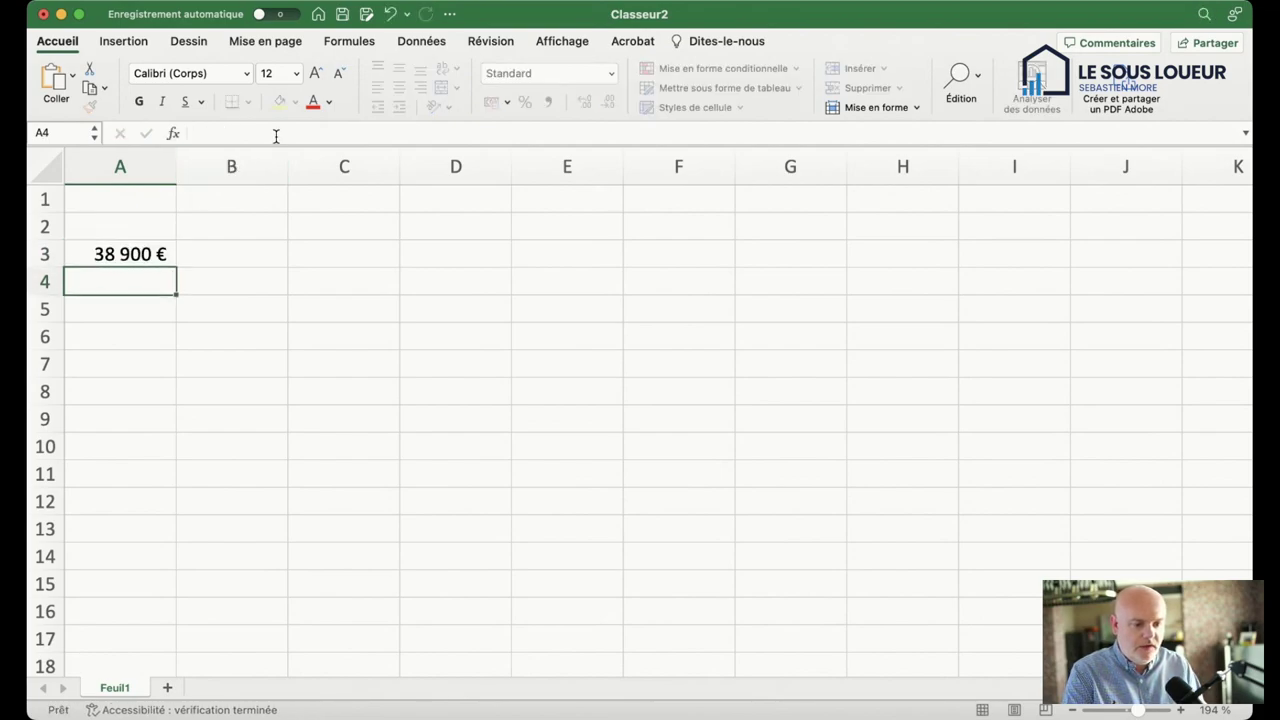
Step: Enter the heading "CA Annuel" in cell A2, above the 38 900 € amount
key(Up)
key(Up)
text(CA Annuel)
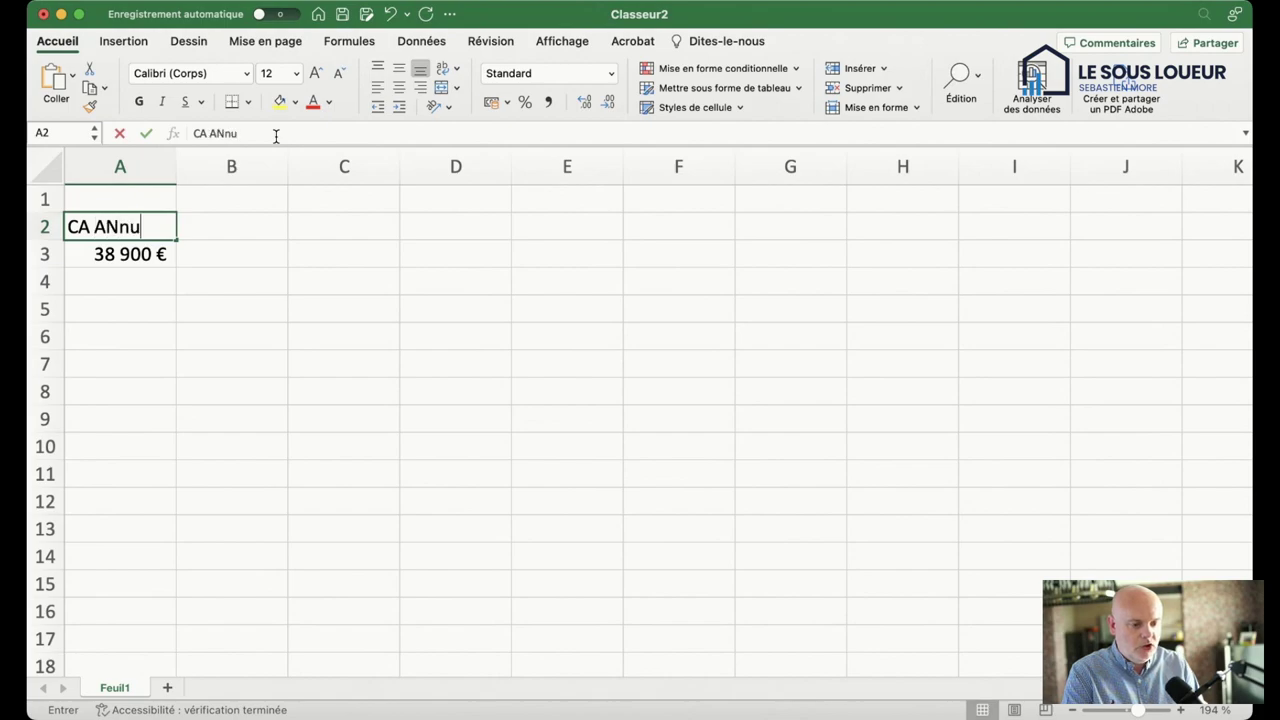
key(Return)
Step: Enter the heading "CA Mensuel" in cell B2, beside CA Annuel
click(251, 226)
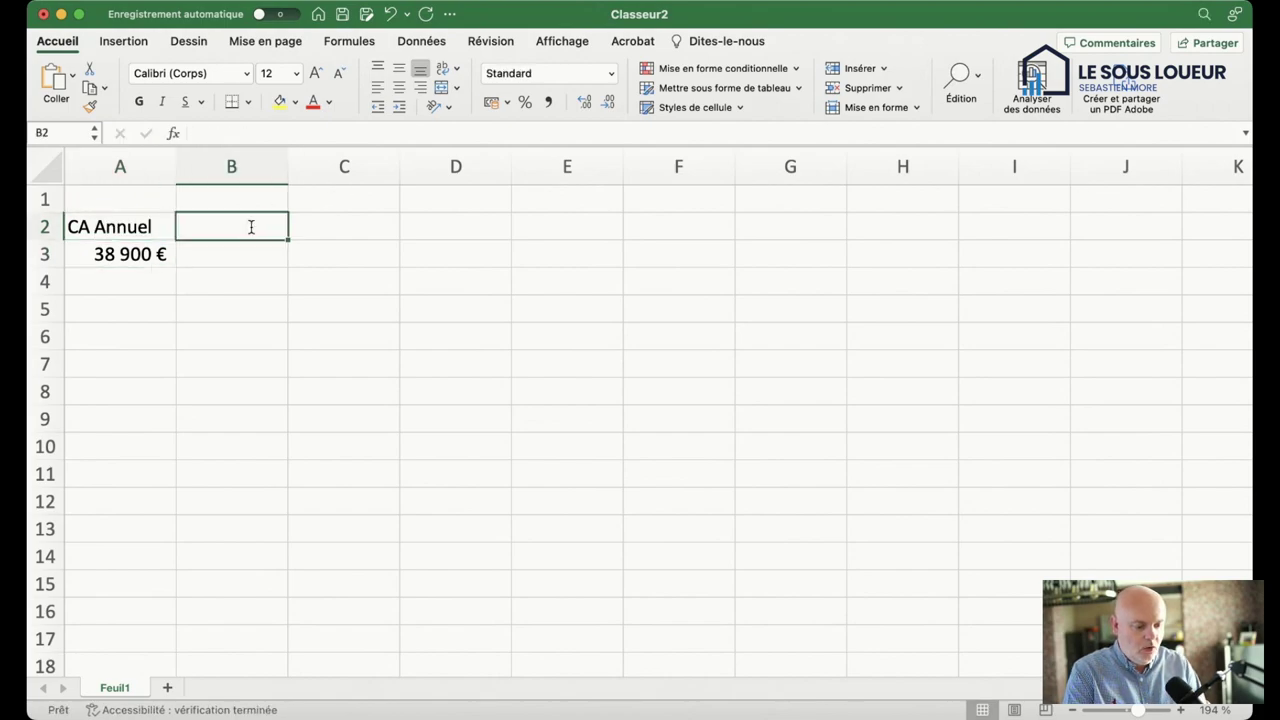
text(CA Menseul)
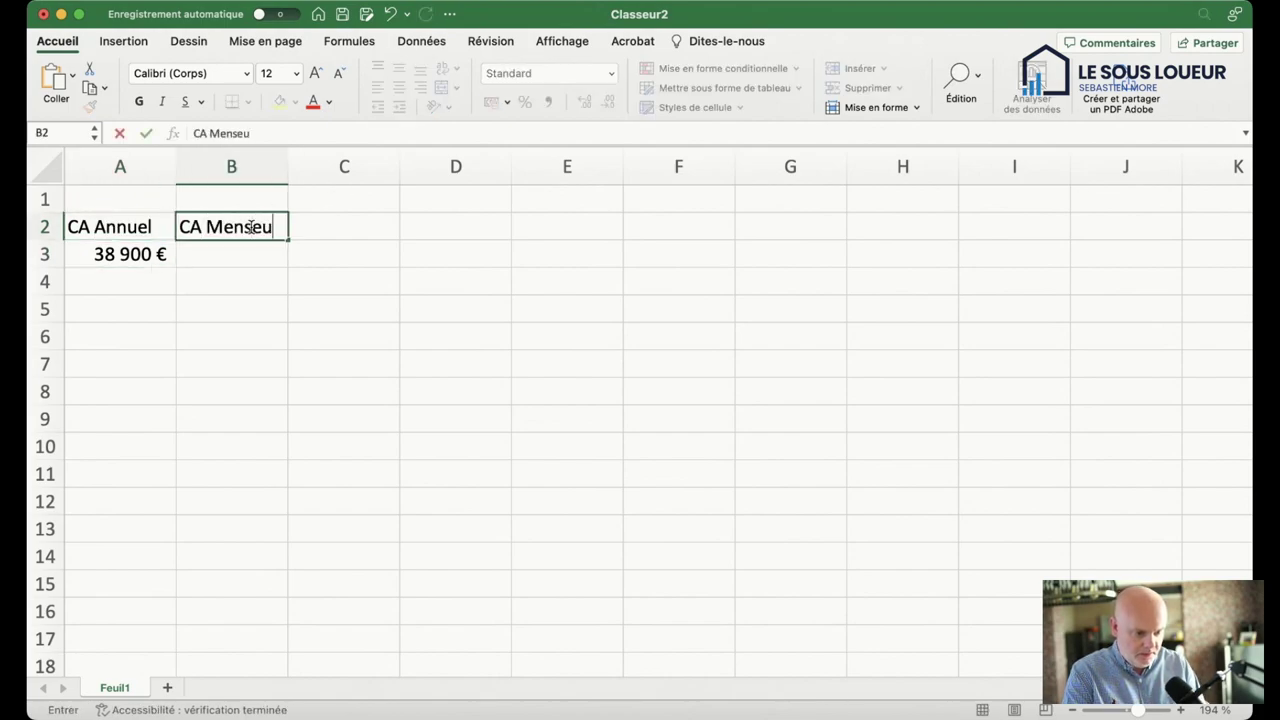
key(BackSpace)
key(BackSpace)
key(BackSpace)
text(uel)
key(Return)
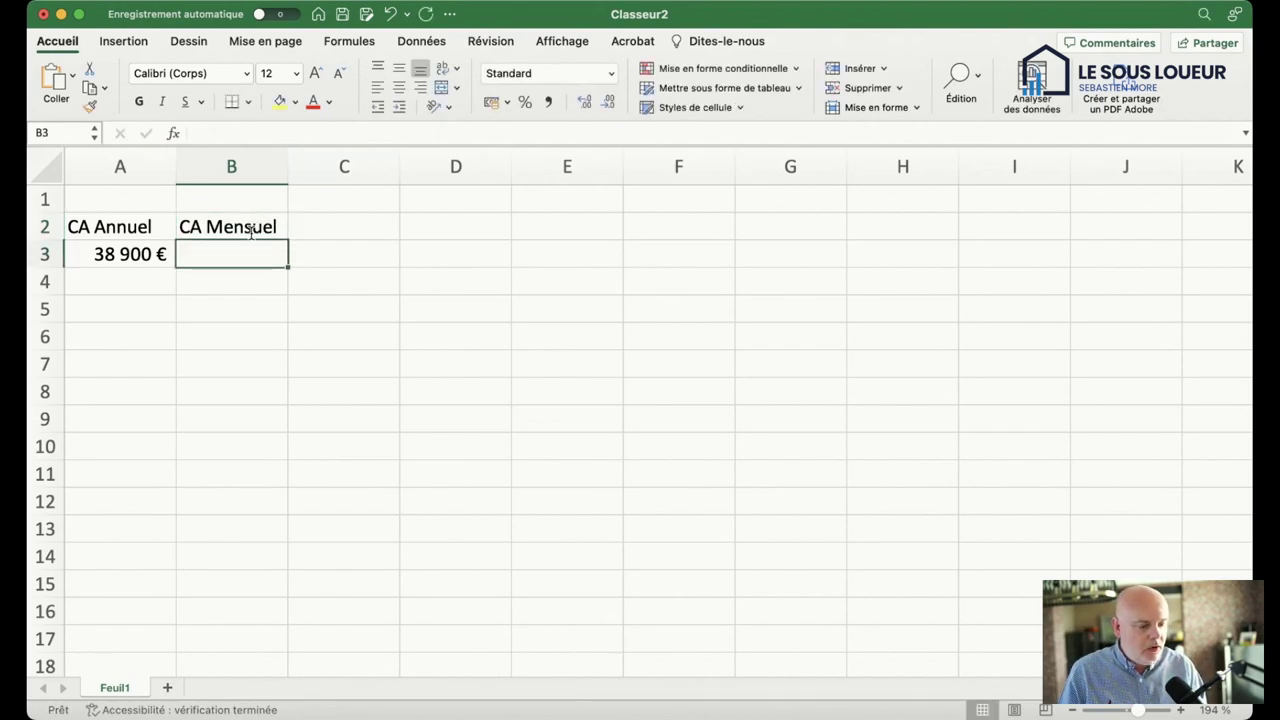
Step: Calculate the monthly revenue in B3 with the formula =38900/12
text(=)
key(BackSpace)
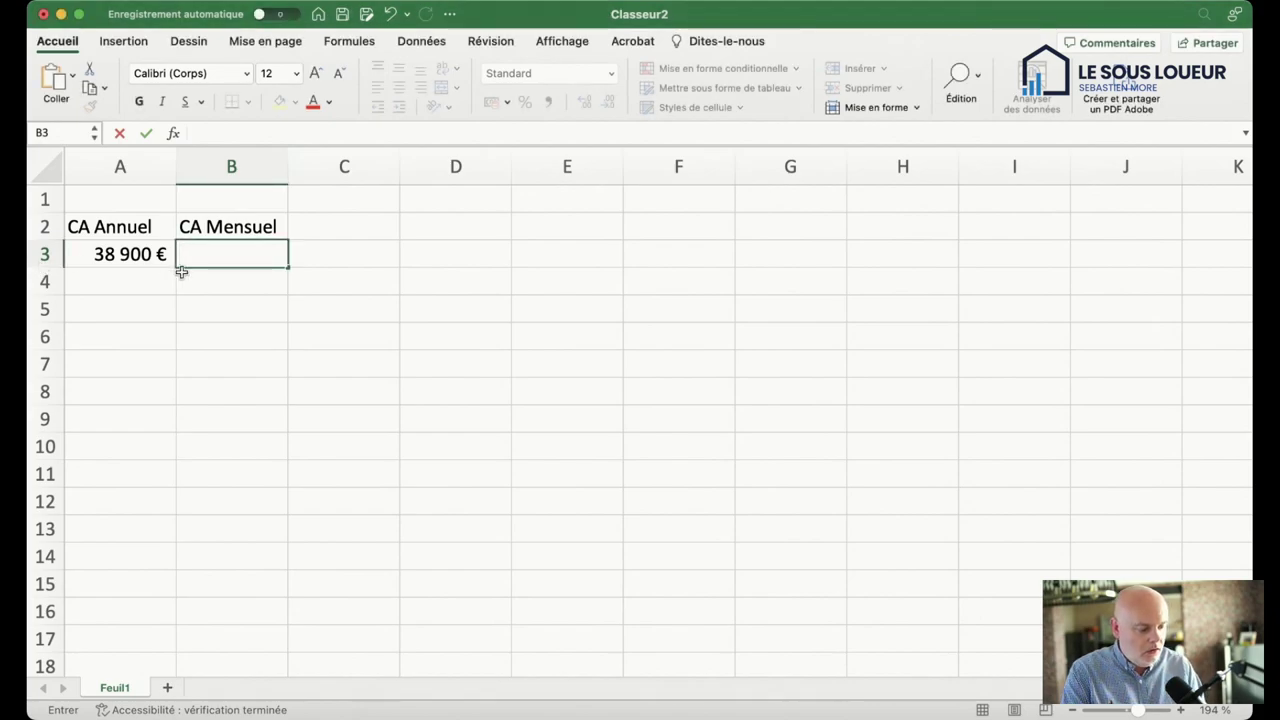
text(=38900)
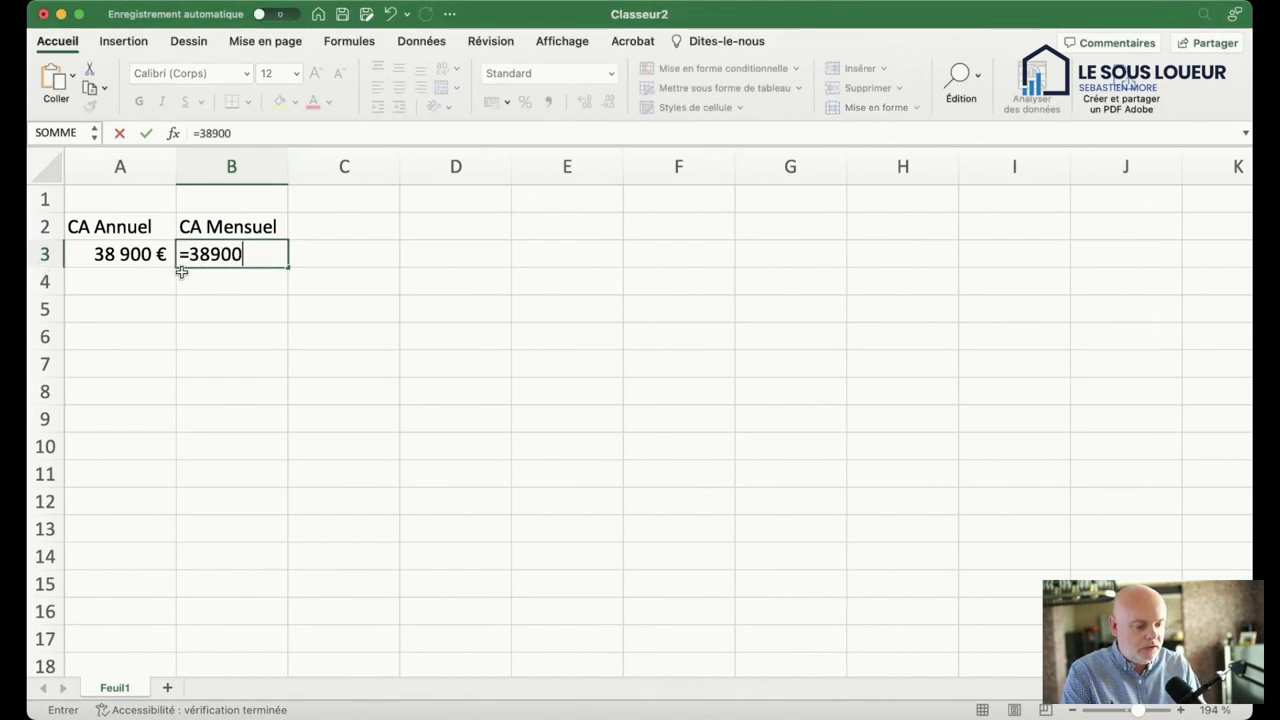
text(/12)
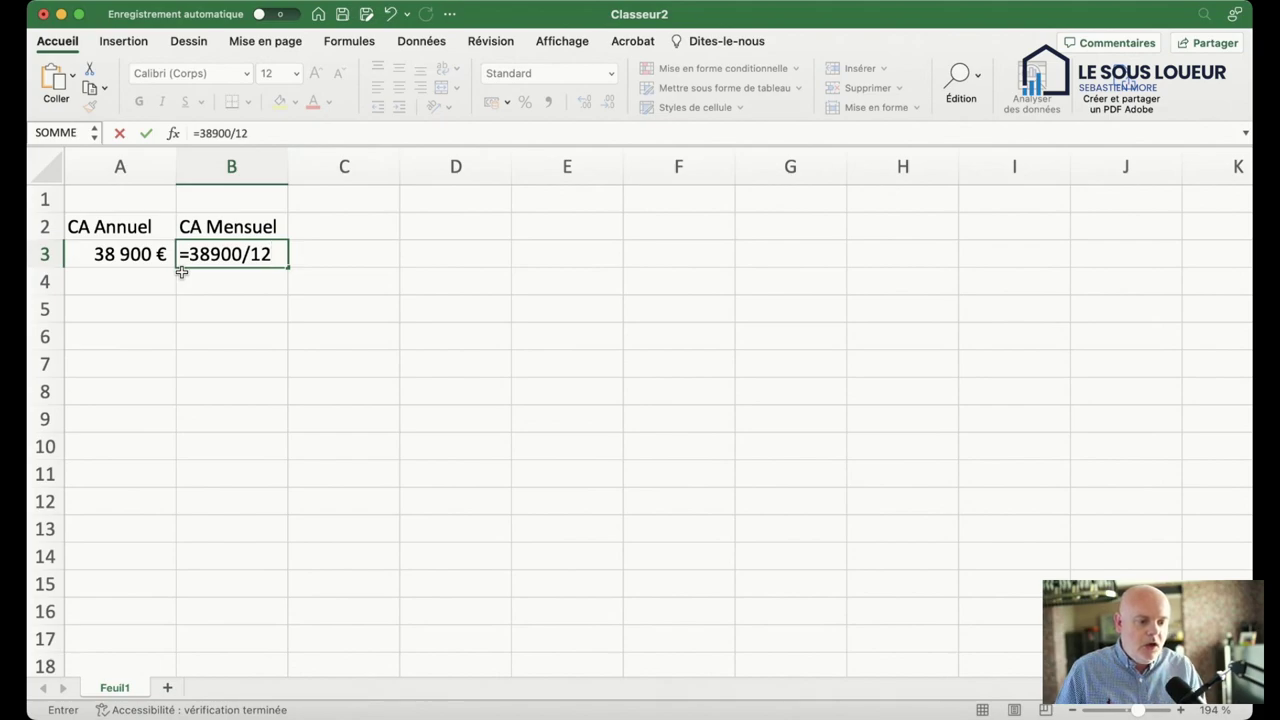
text(€)
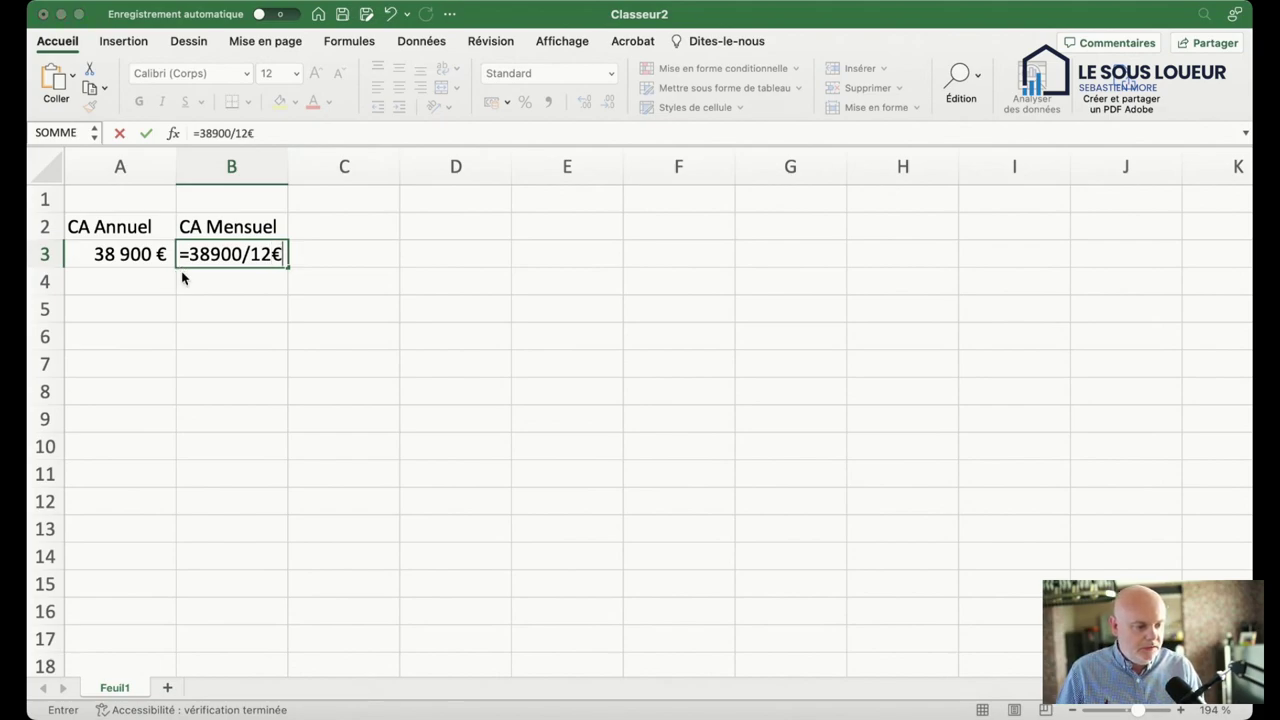
key(Return)
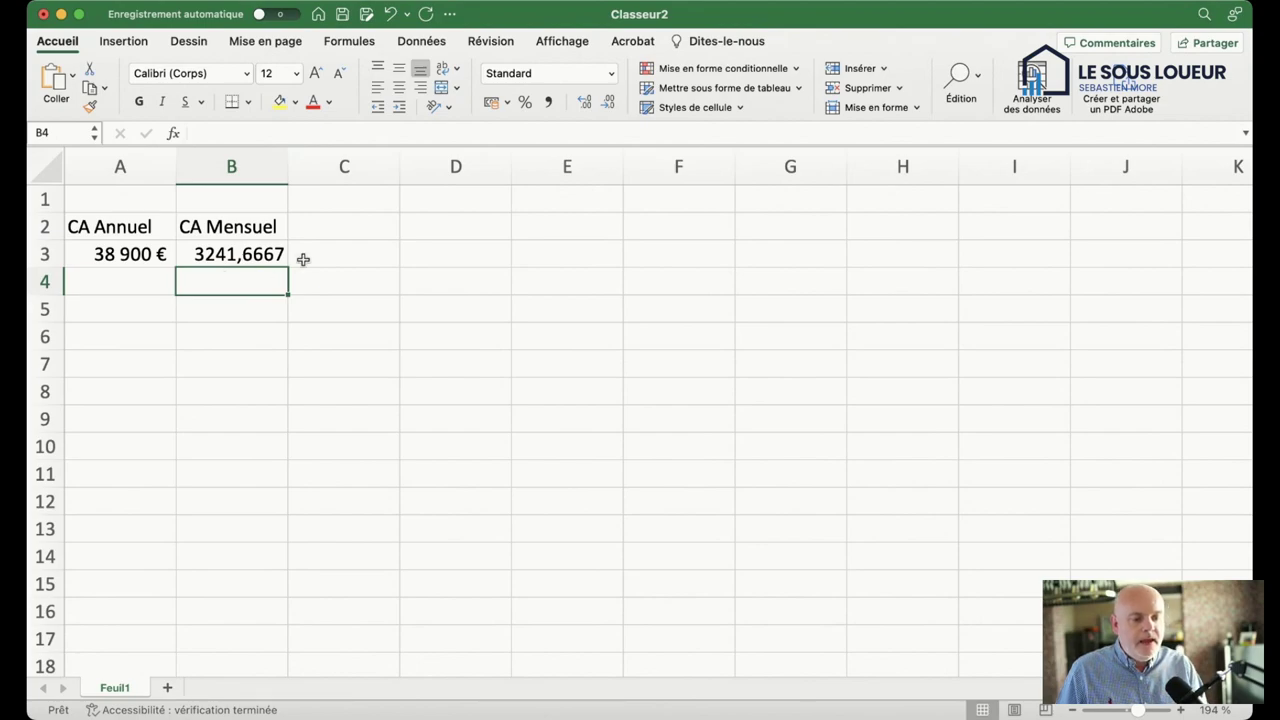
Step: Add the expense headings "Electricité" in C2 and "Eau" in D2
click(331, 235)
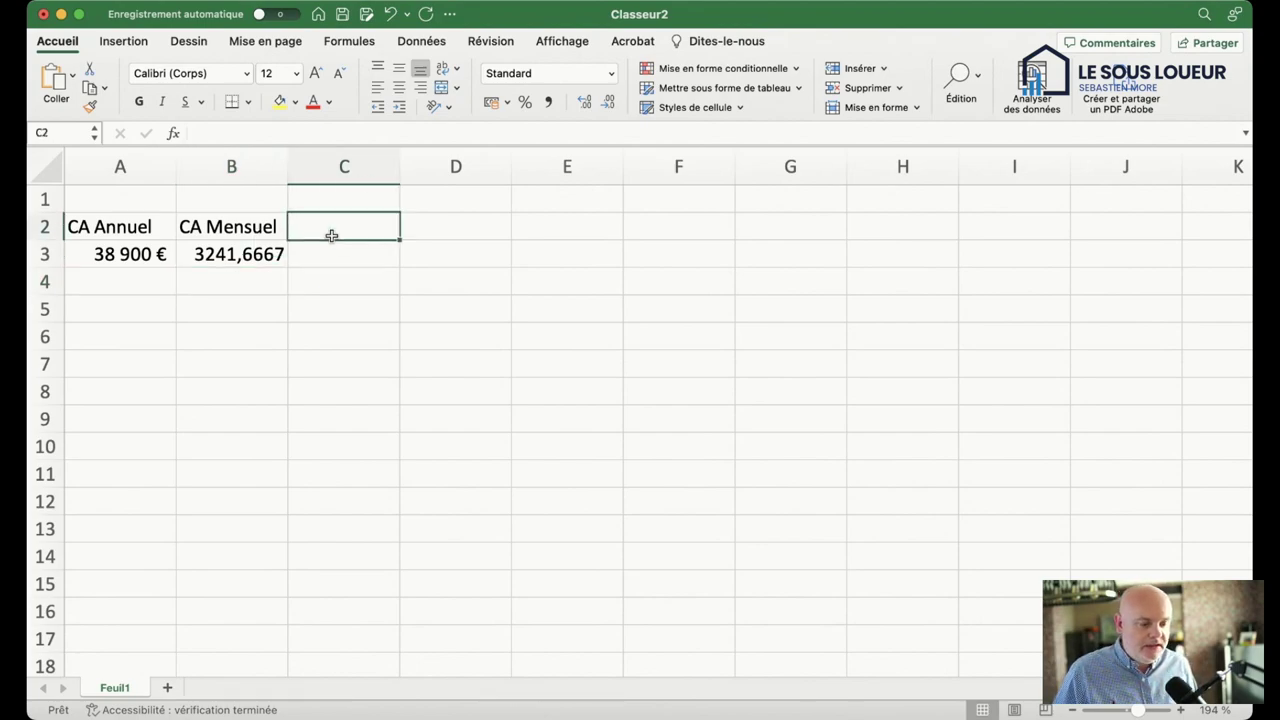
text(Electricité)
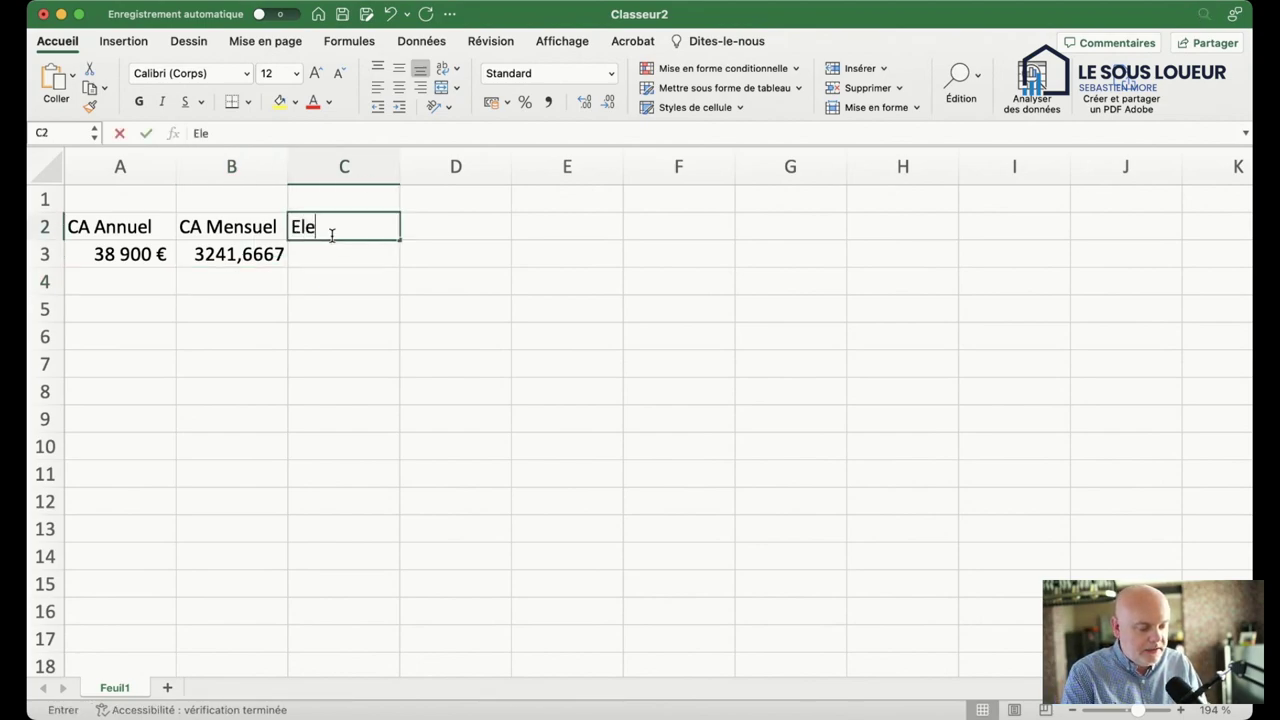
key(Return)
click(332, 235)
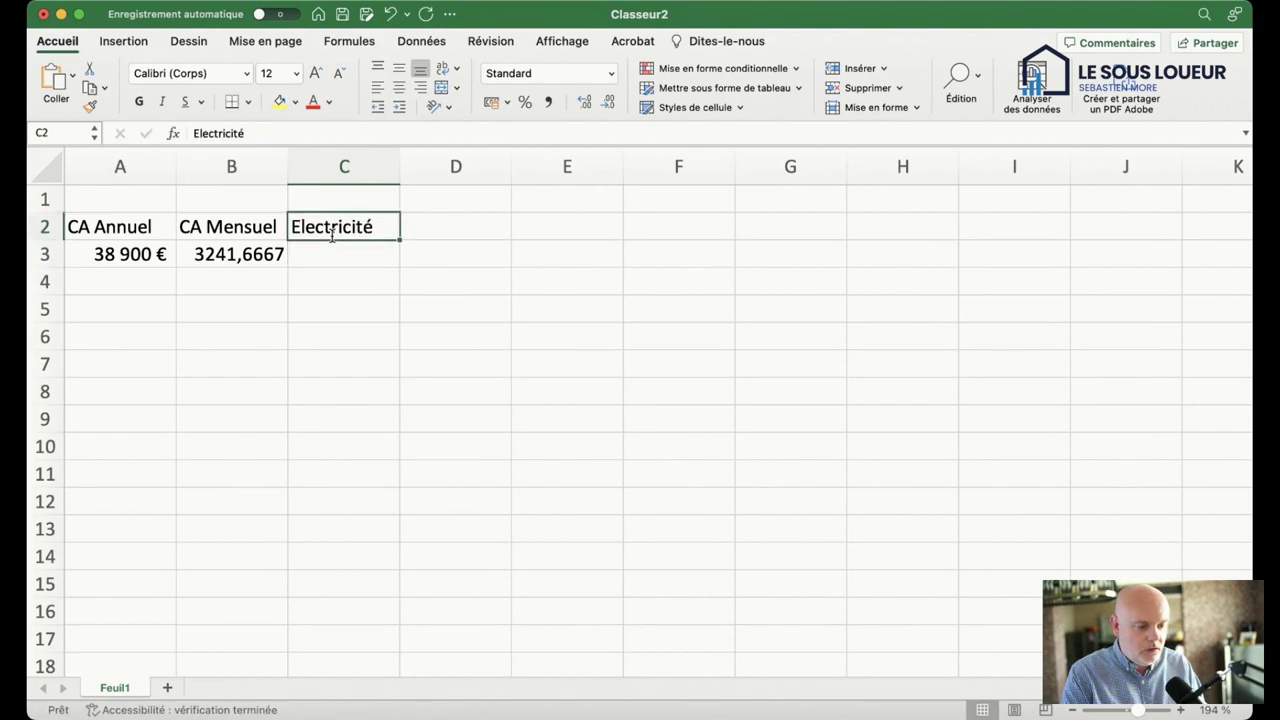
key(Tab)
text(Eau)
Step: Add the expense headings "Internet" in E2 and "CFE" in F2
key(Tab)
text(Interet)
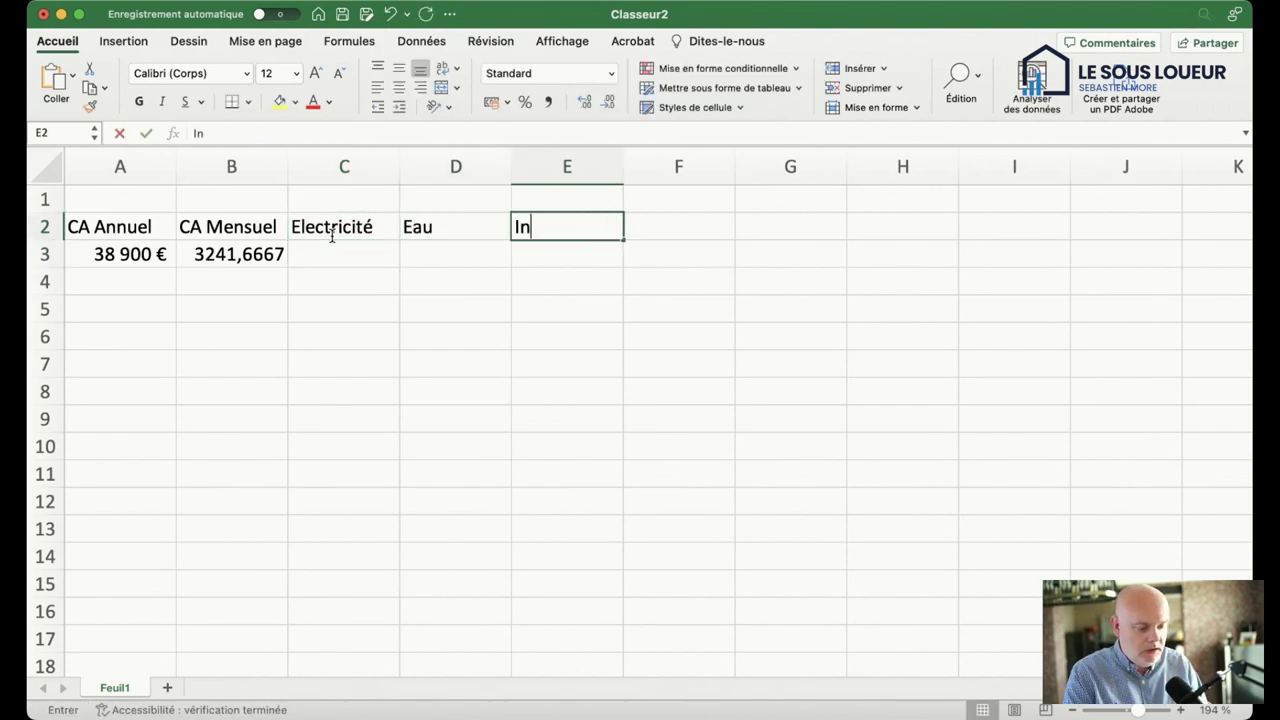
key(BackSpace)
key(BackSpace)
text(net)
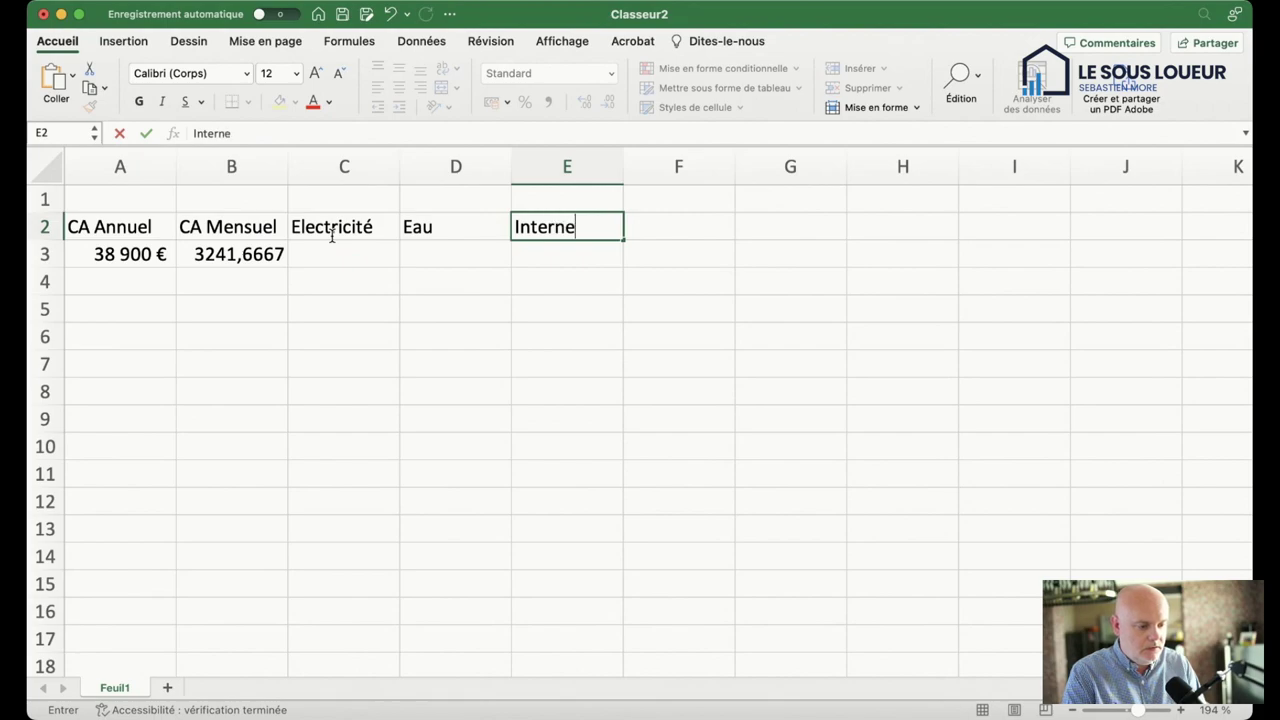
key(Return)
key(Up)
key(Right)
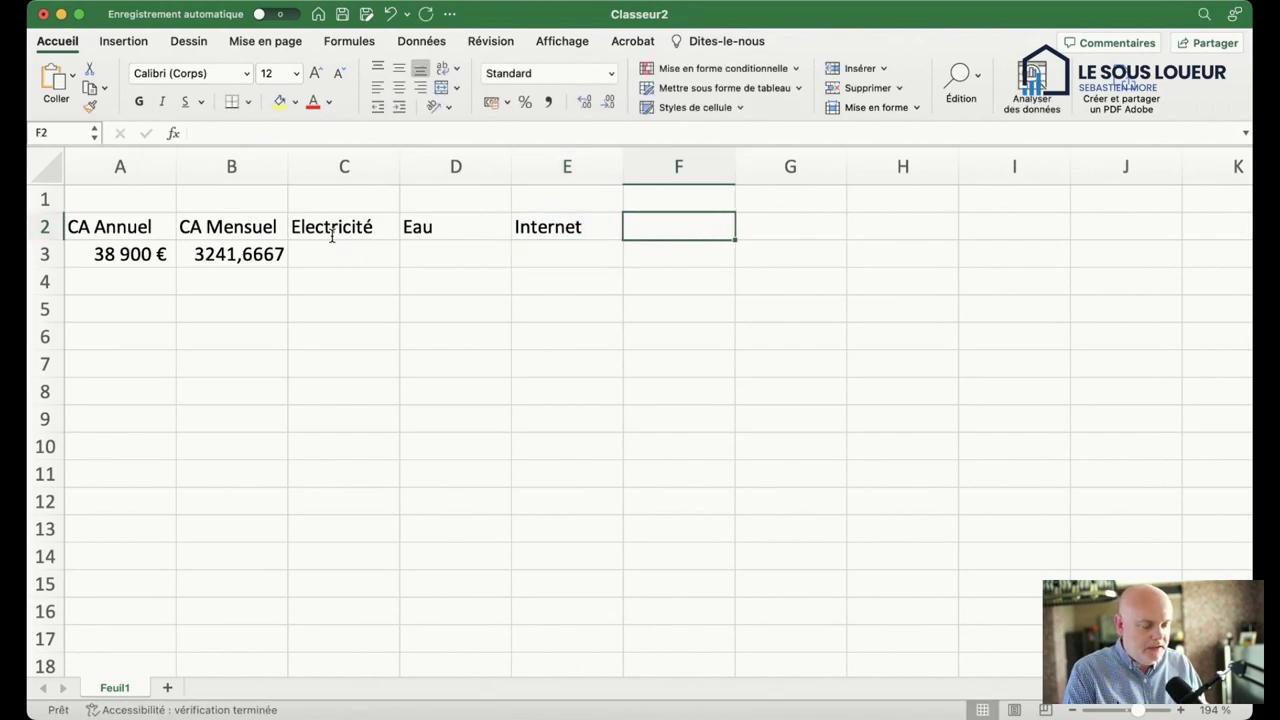
text(CFE)
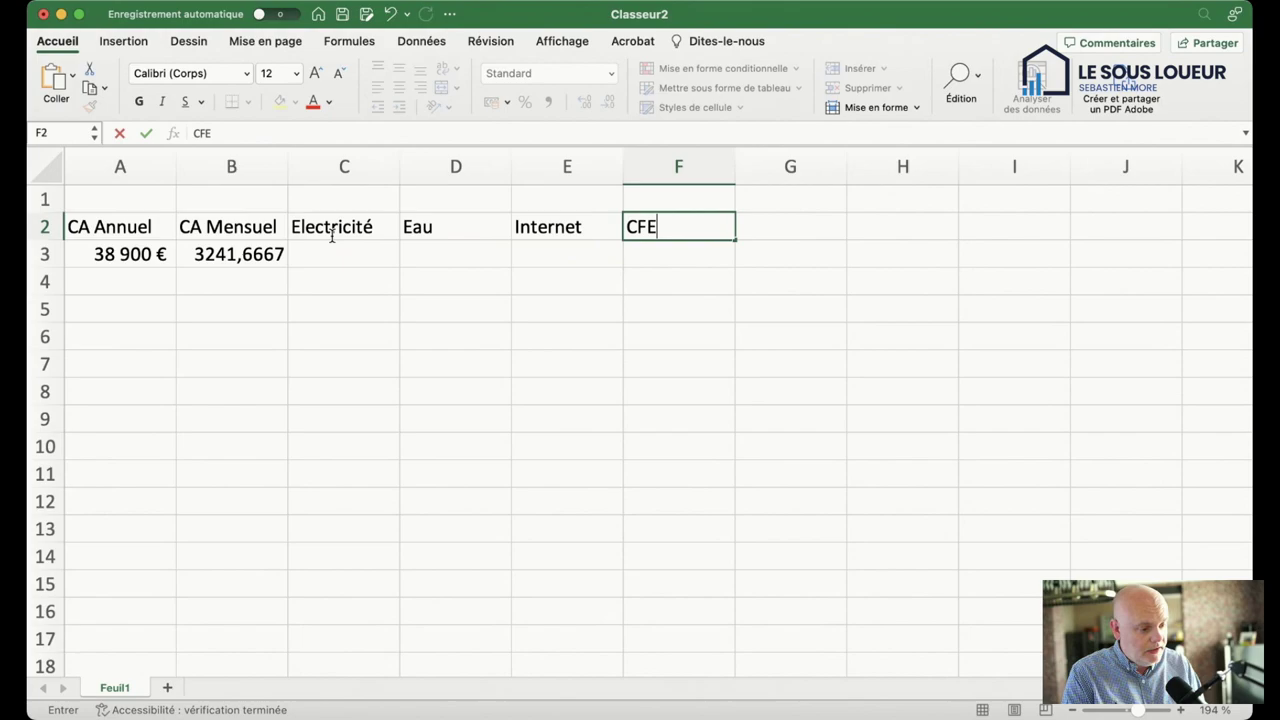
key(Return)
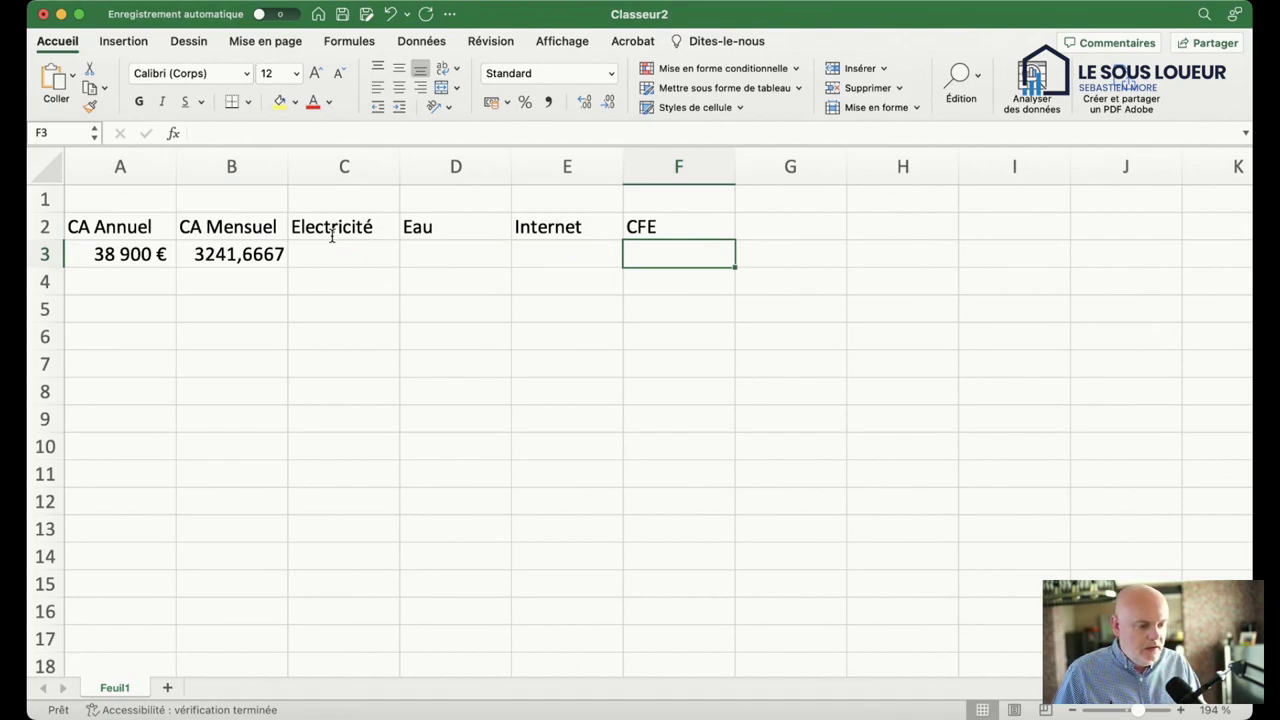
key(Left)
key(Left)
key(Left)
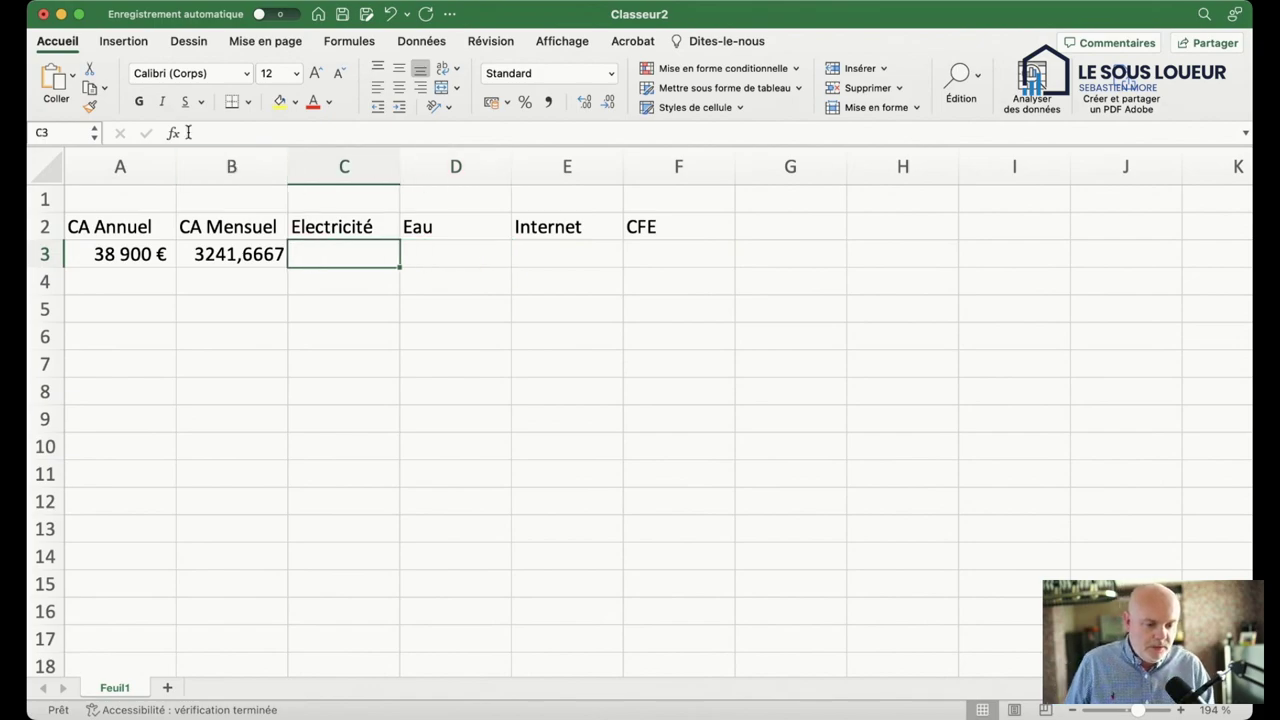
Step: Insert a blank column before CA Annuel and enter "146ME" in its cell A3
click(142, 163)
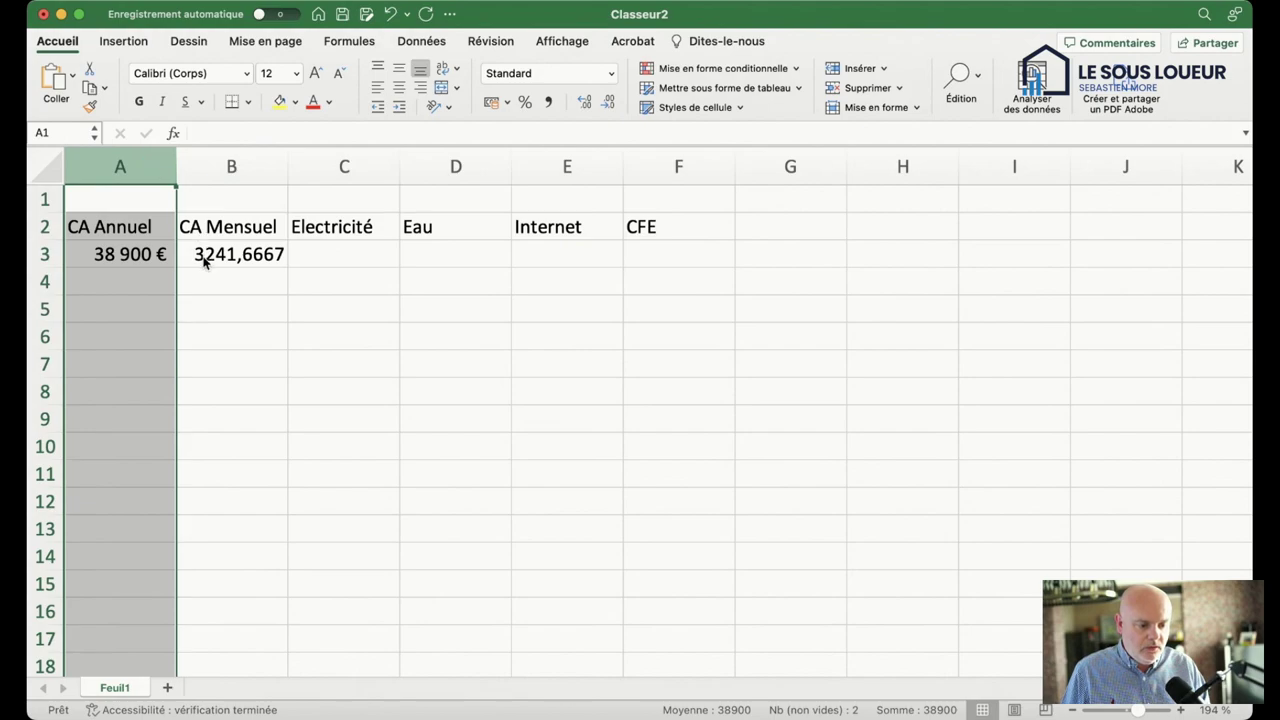
key(super+shift+plus)
click(114, 254)
text(1)
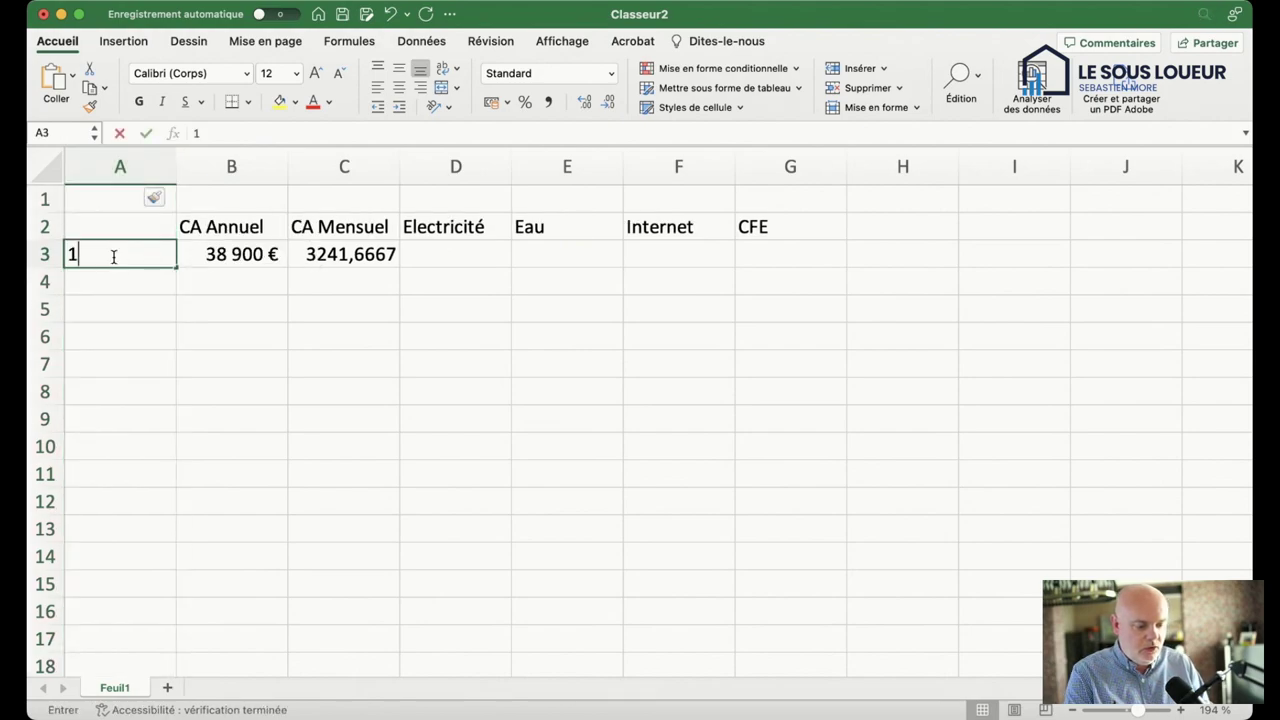
text(46ME)
key(Return)
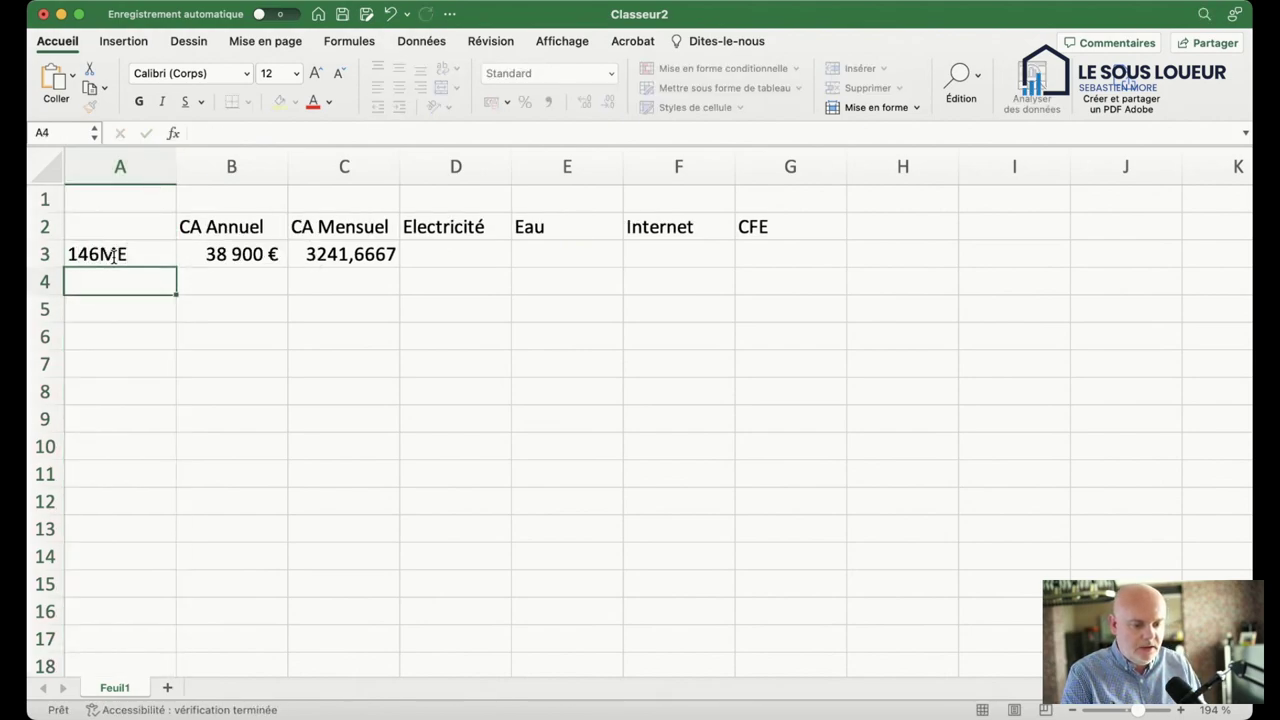
Step: Enter the city "Angers" in cell A2, above the surface area
key(Up)
key(Up)
text(Angers)
key(Return)
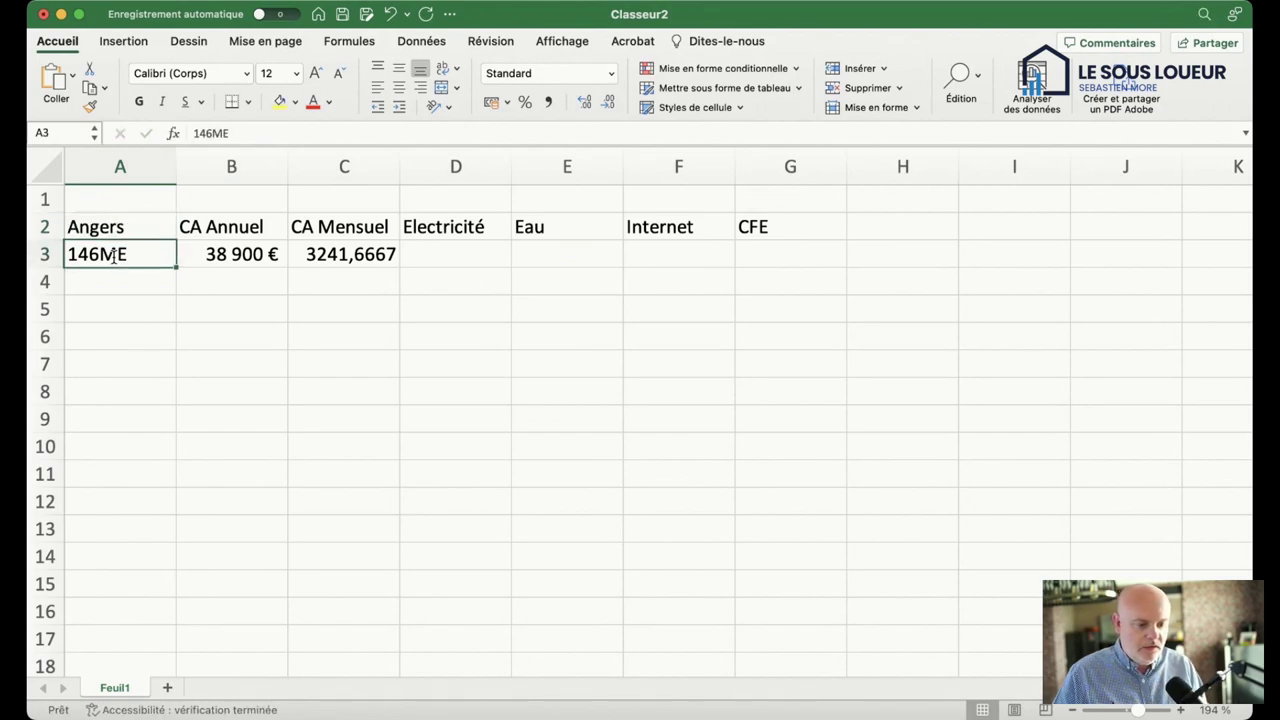
Step: Correct the surface area in A3 to "146M2"
click(245, 135)
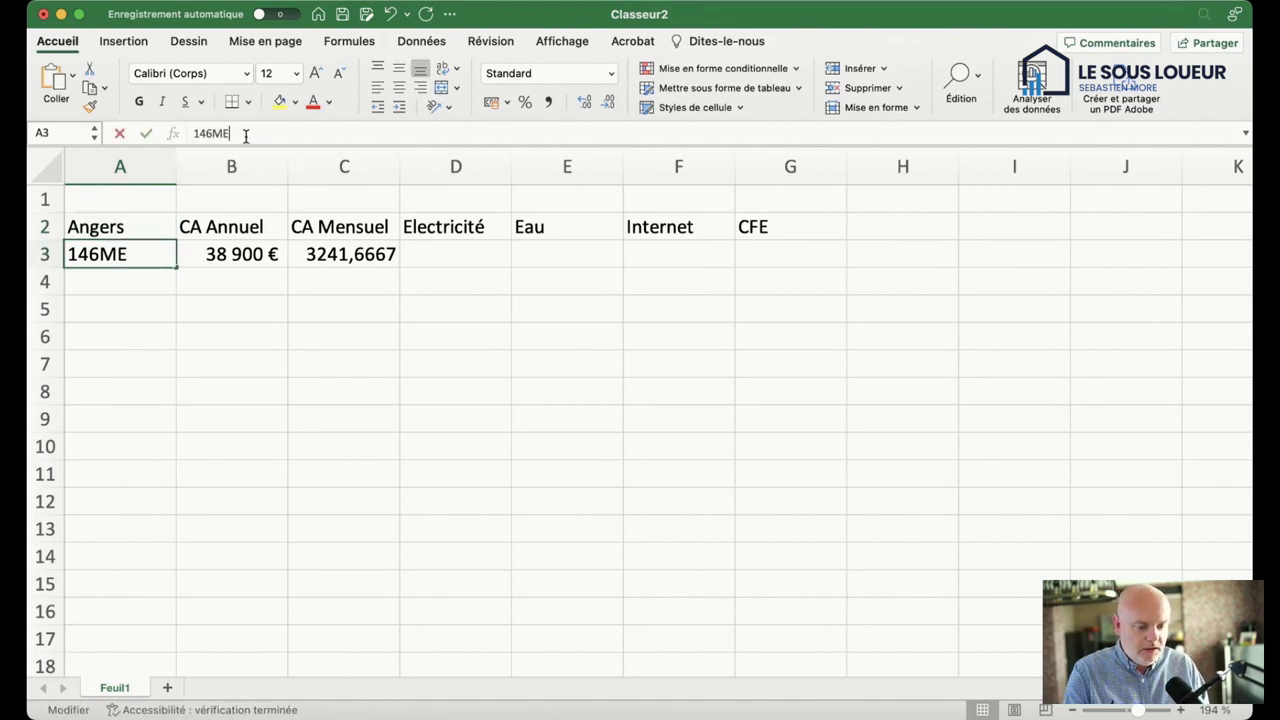
key(BackSpace)
text(2)
key(Return)
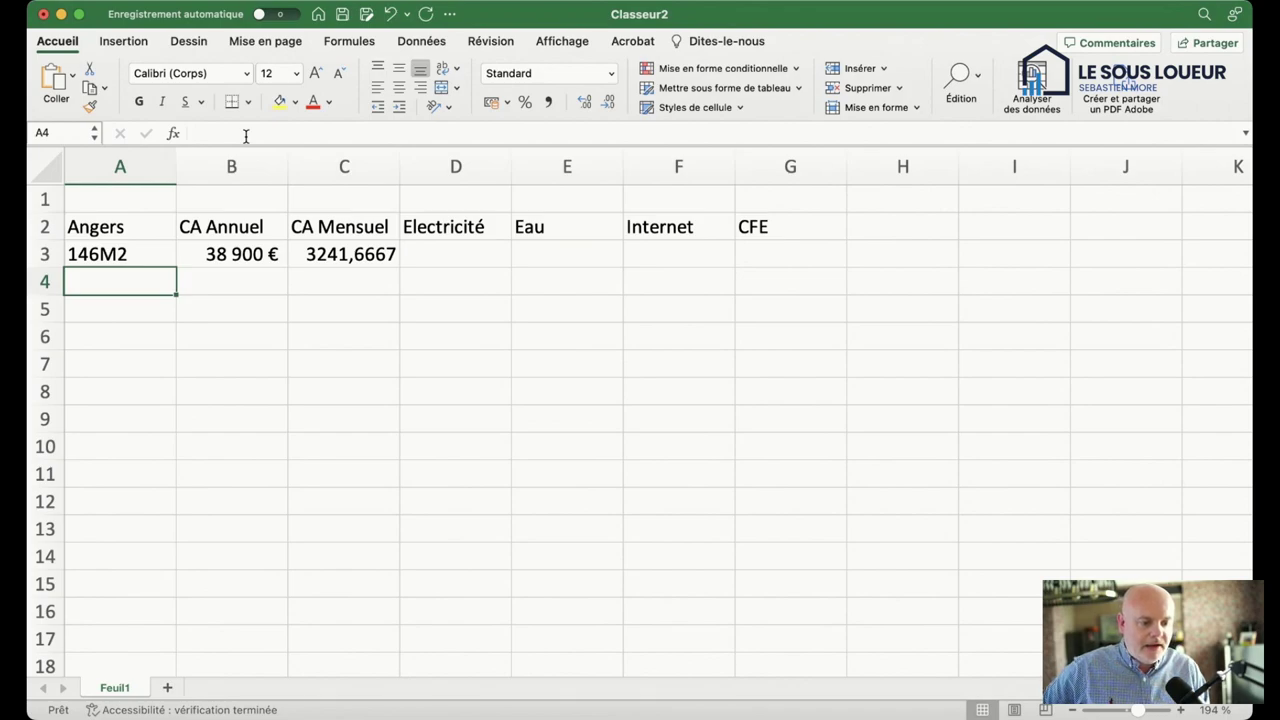
Step: Insert another blank column before CA Annuel and enter "4 chambres" in its cell B3
click(232, 162)
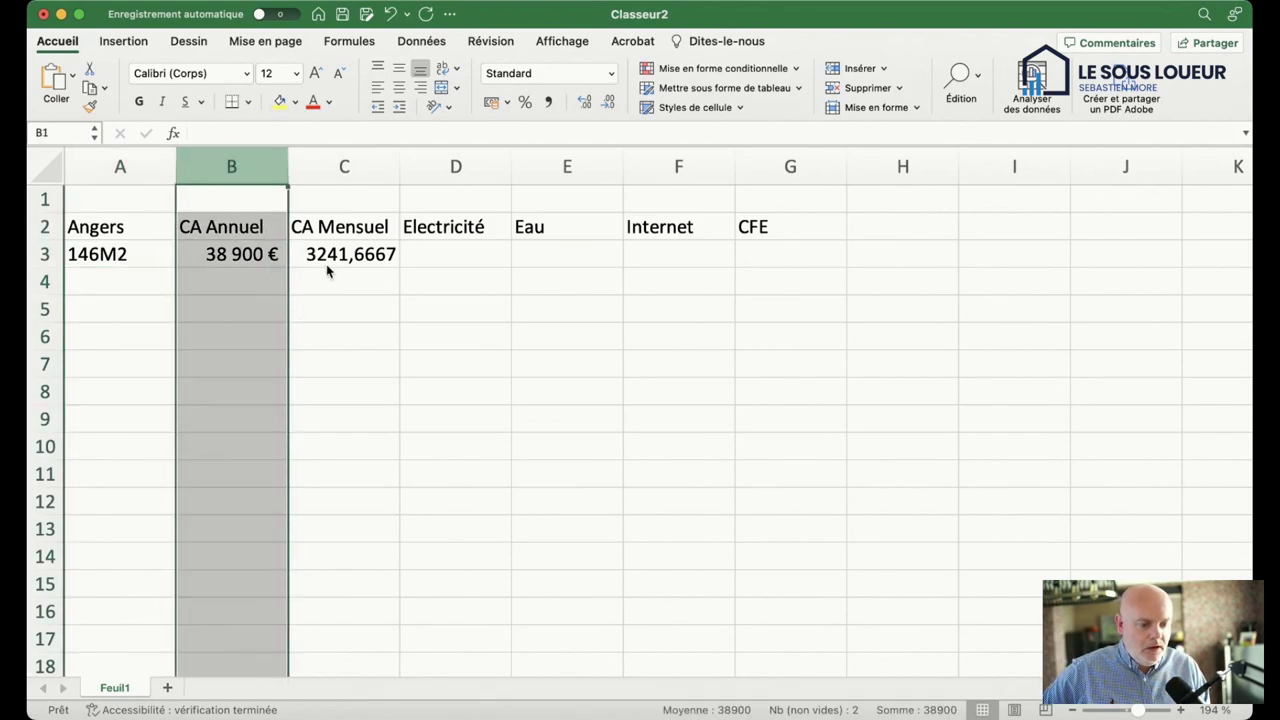
key(ctrl+shift+equal)
click(227, 257)
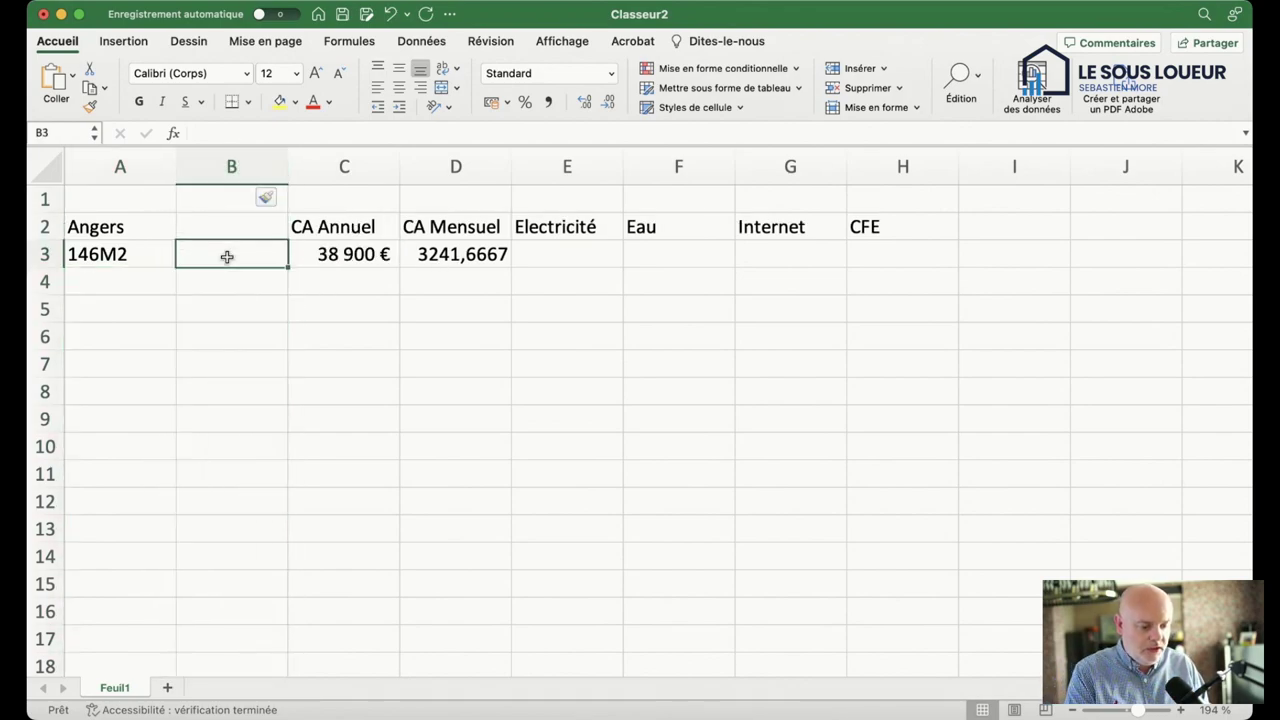
text(4 chambres)
key(Return)
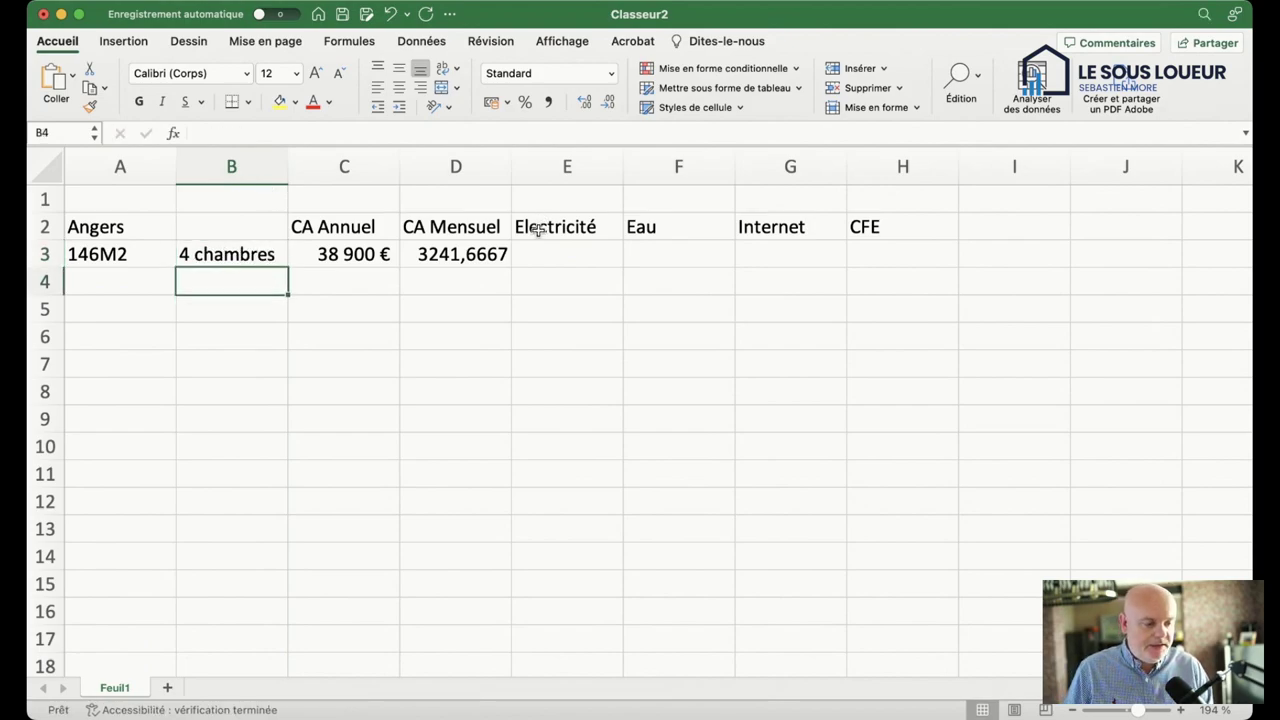
Step: Insert a blank column before Electricité and enter the header "Loyer" in its cell E2
click(556, 251)
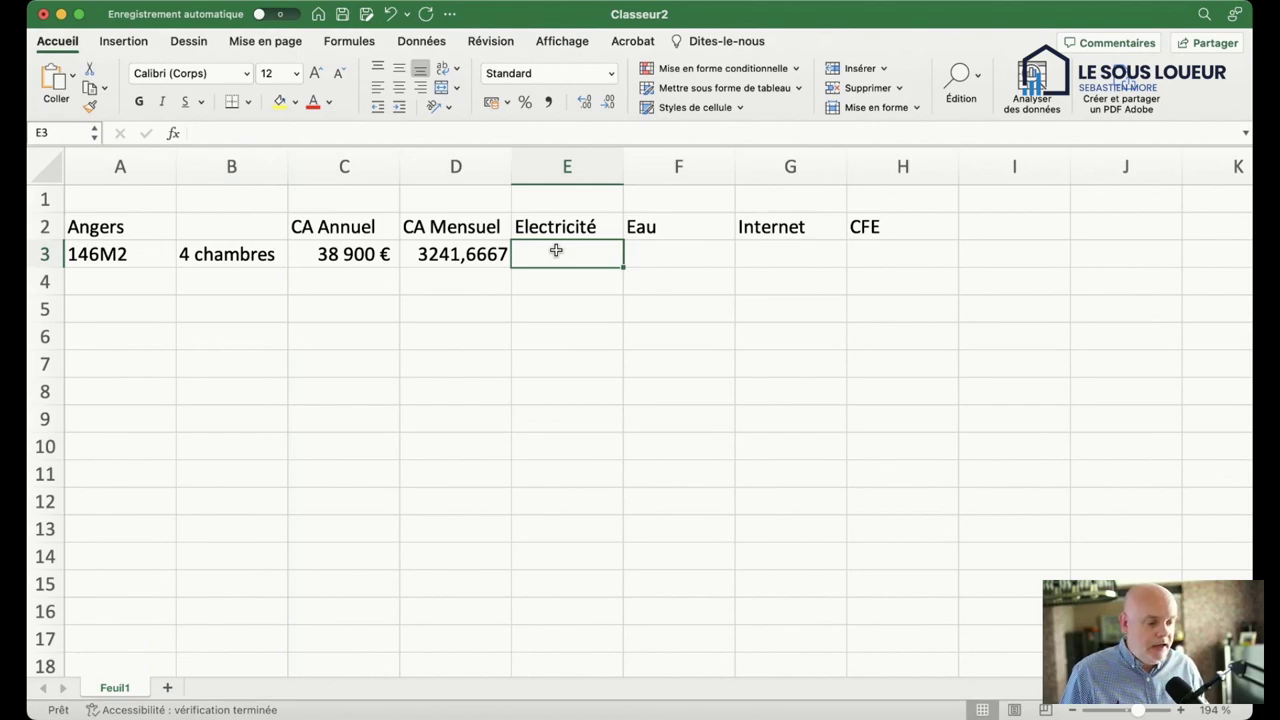
click(561, 160)
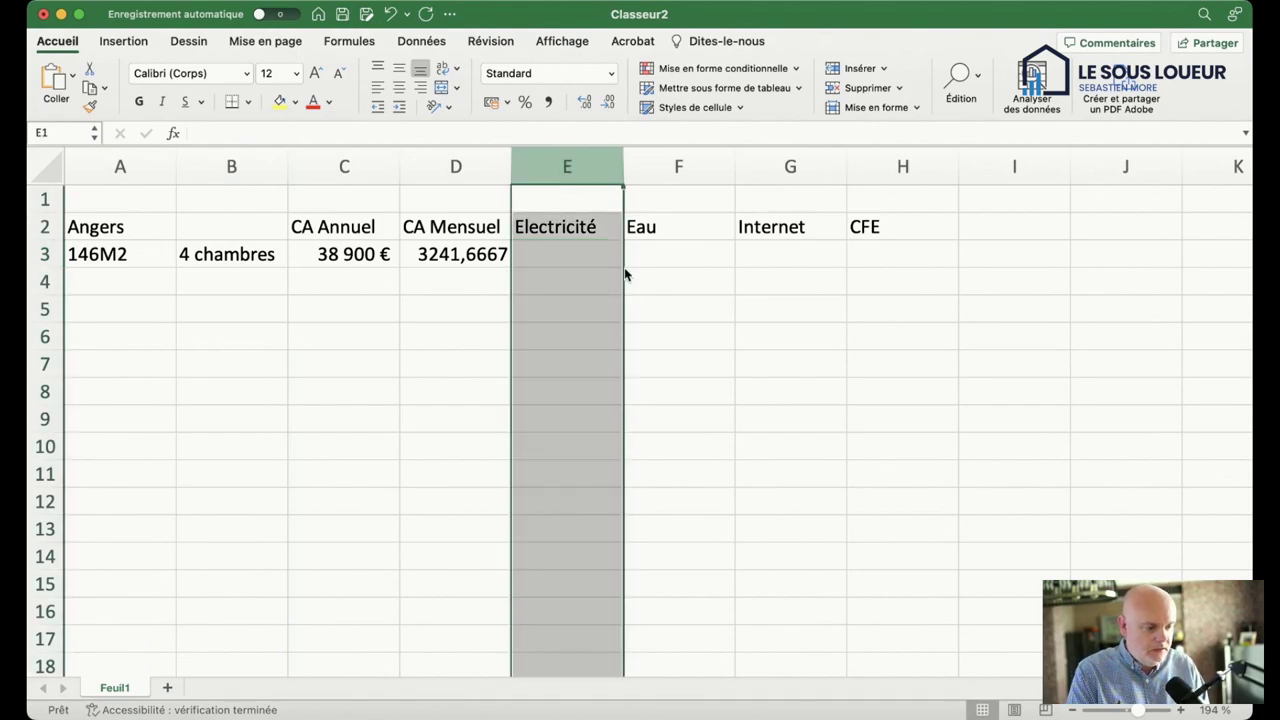
key(super+shift+equal)
click(574, 227)
text(L)
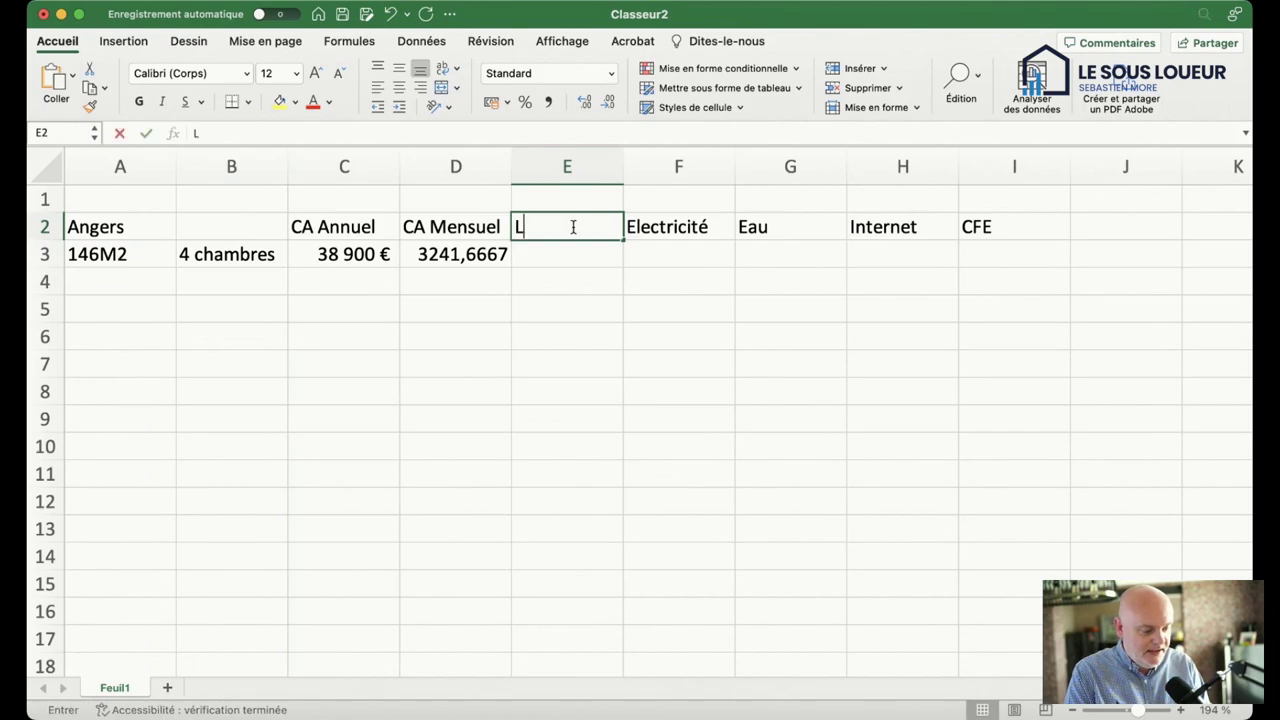
text(oyer)
key(Return)
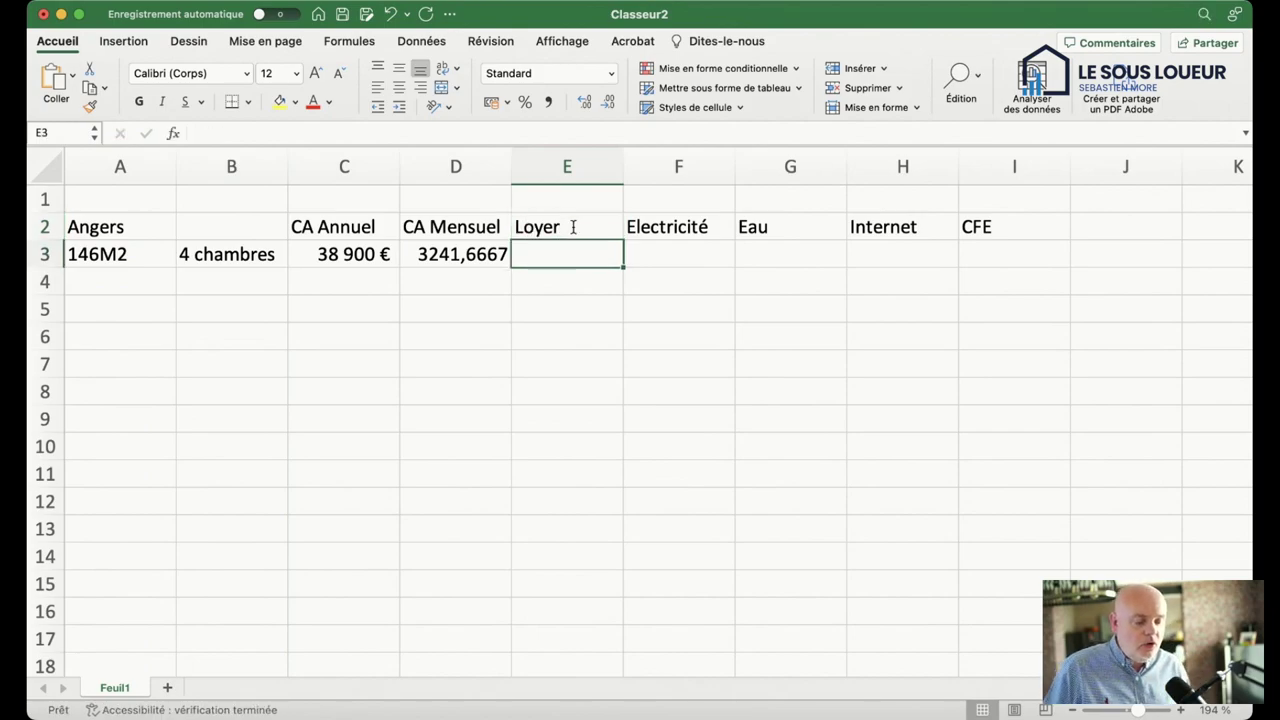
Step: Enter 1600 for Loyer in E3 and 180 for Electricité in F3
text(1600)
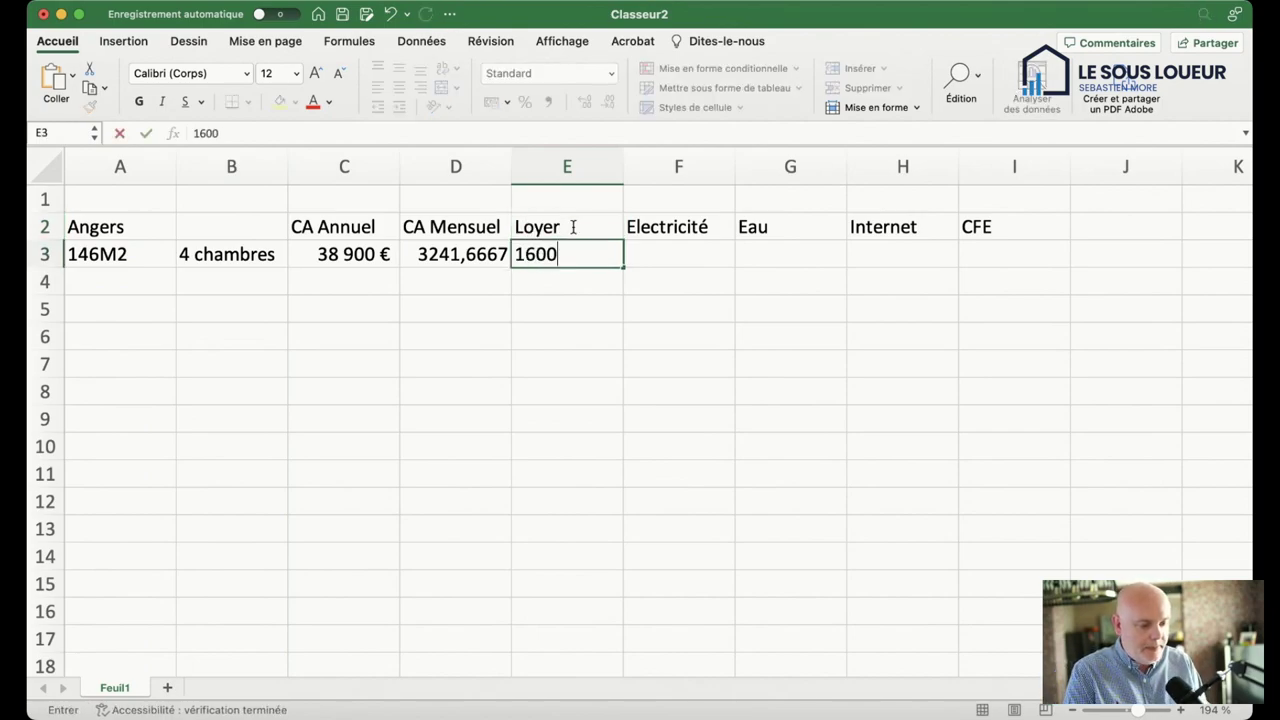
key(Return)
key(Up)
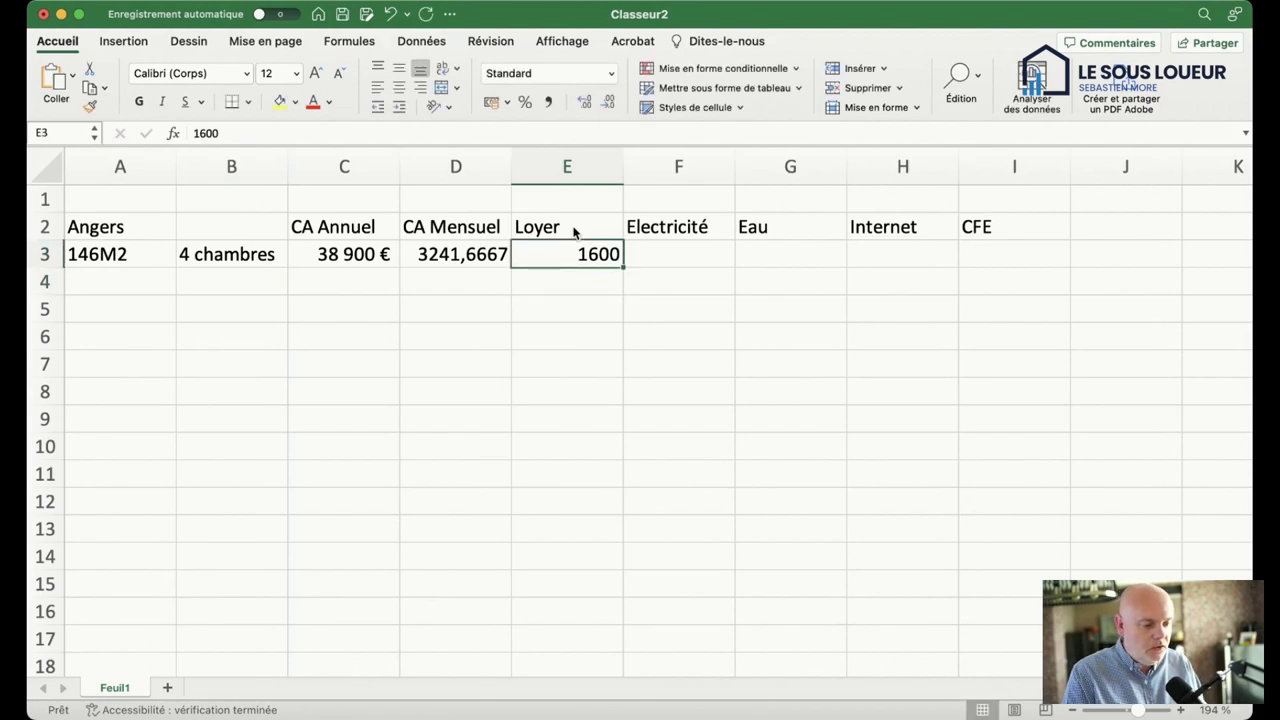
key(Right)
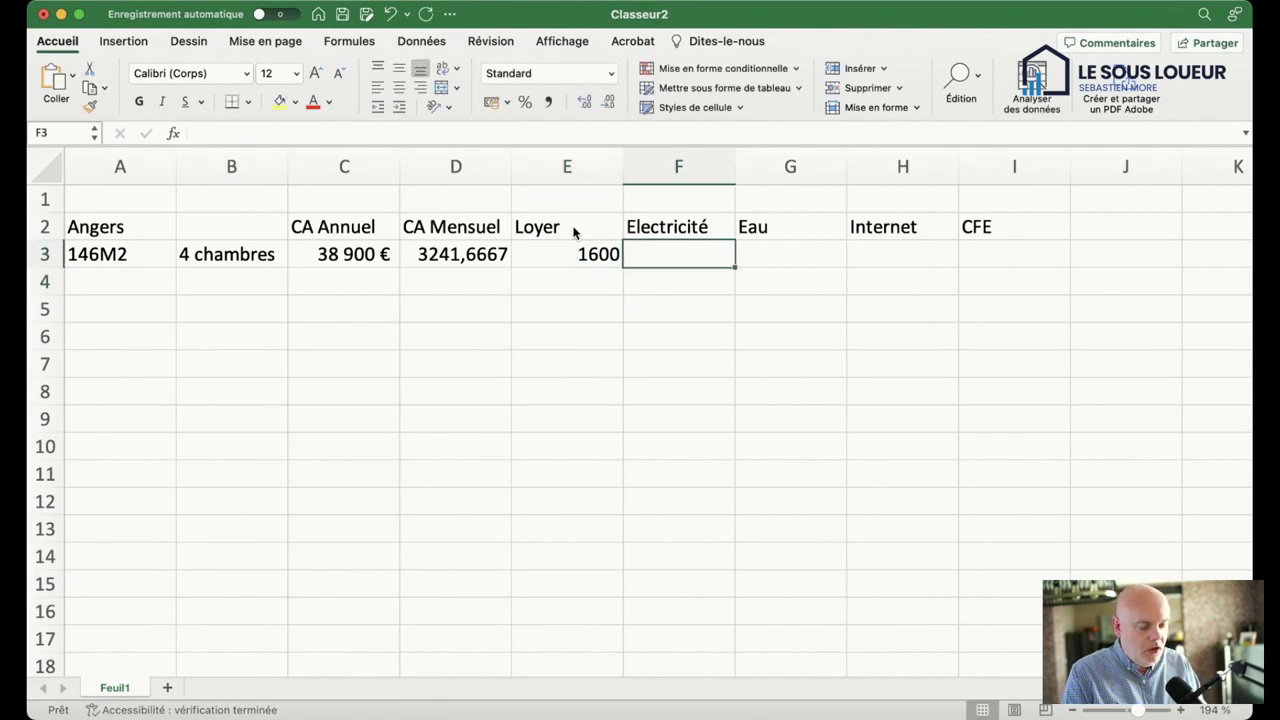
text(180)
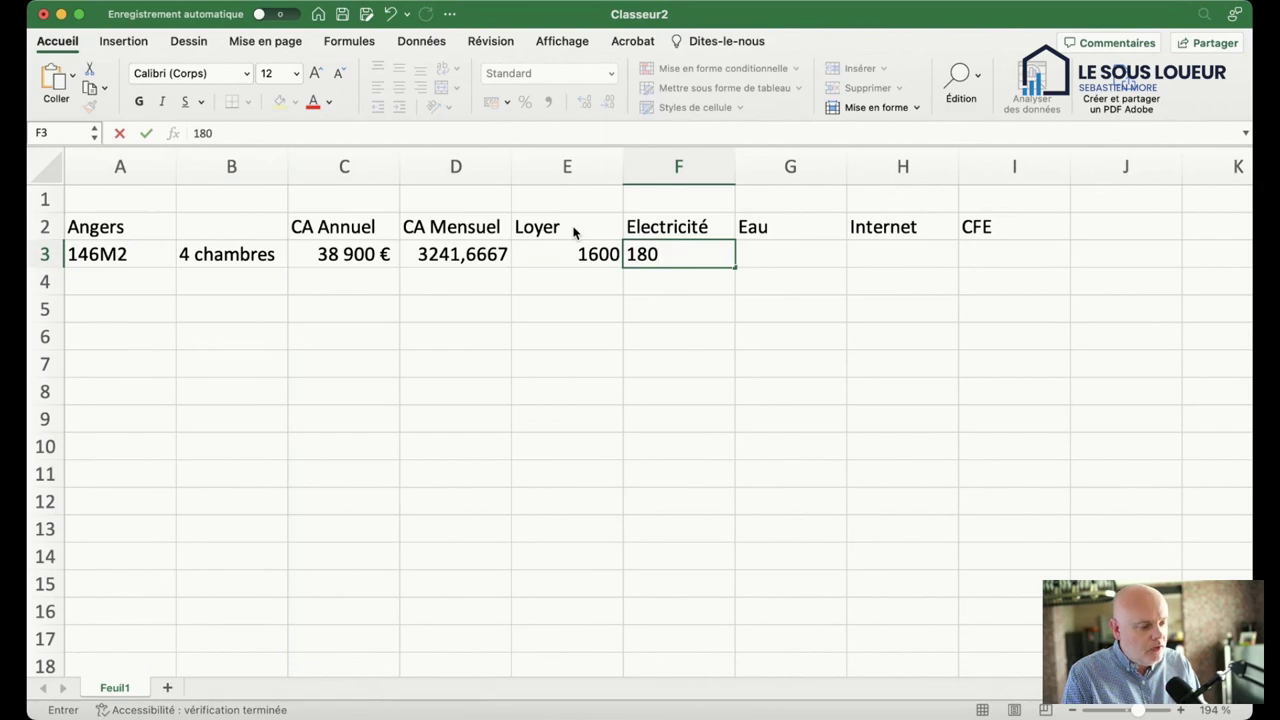
key(Return)
key(Up)
key(Right)
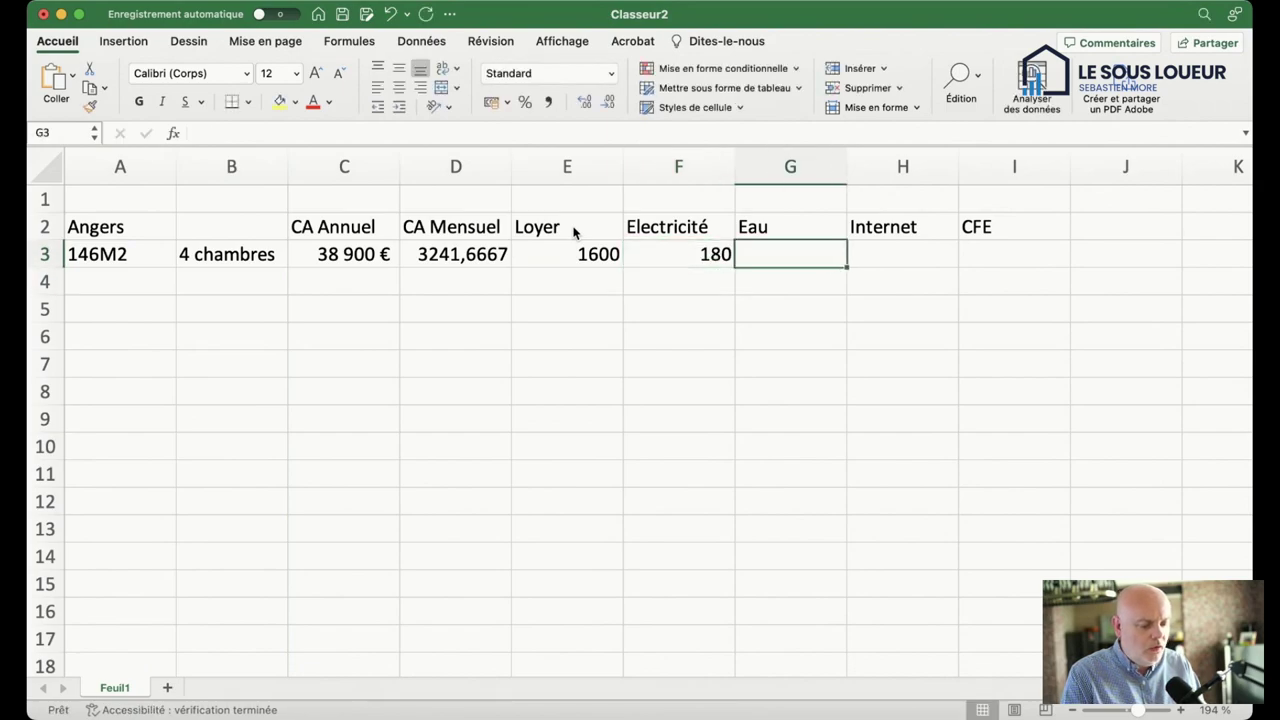
Step: Fill in the remaining expenses in row 3: 25 for Eau, 30 for Internet and 40 for CFE
text(25)
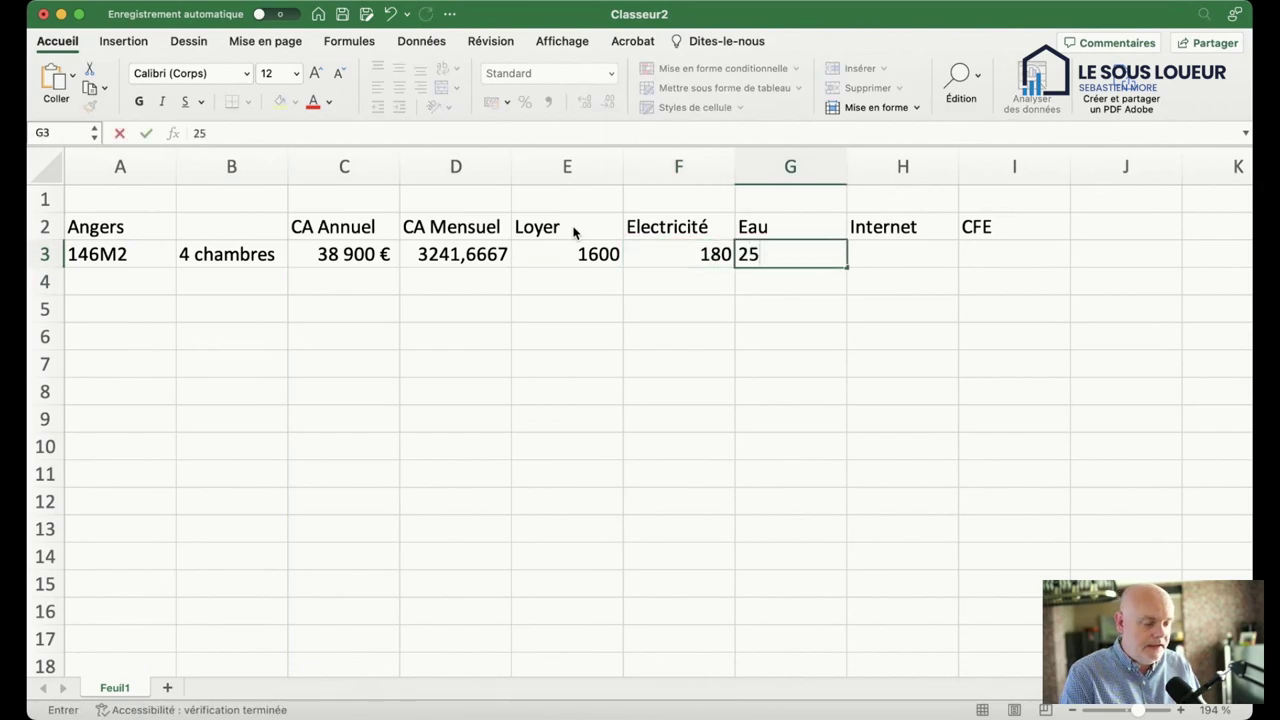
key(Right)
text(30)
key(Return)
key(Up)
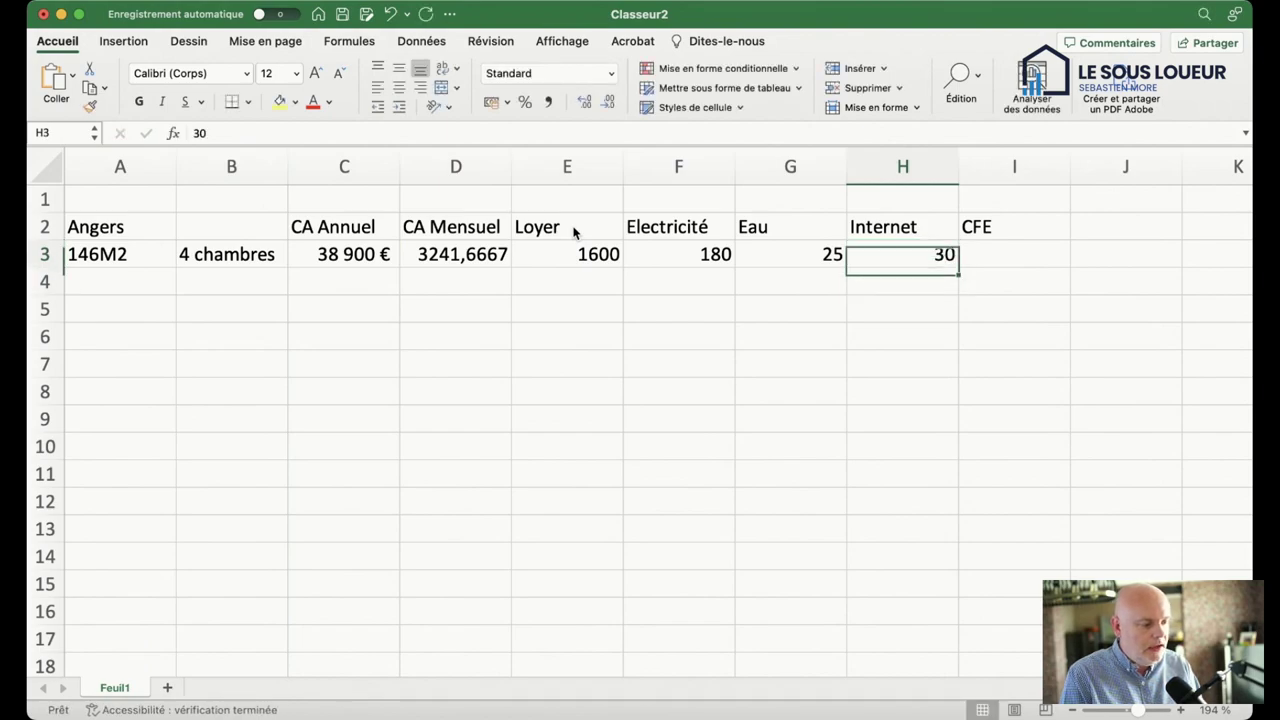
key(Right)
text(40)
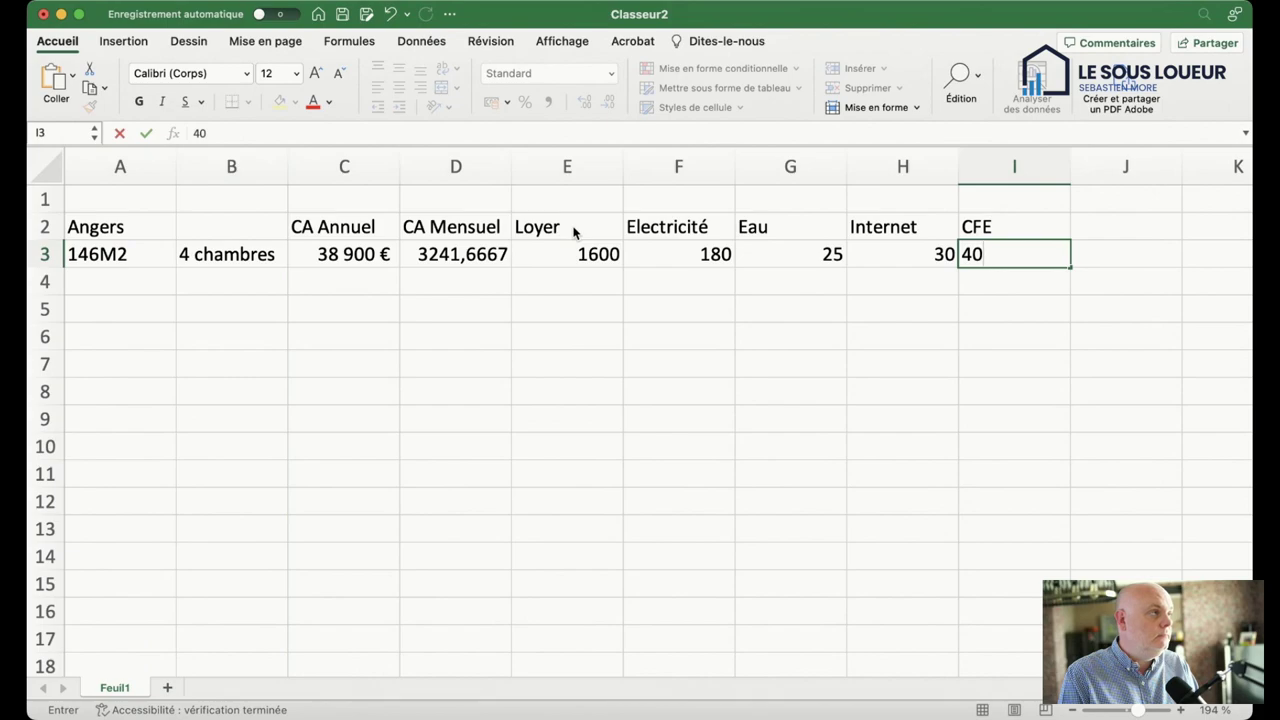
key(Return)
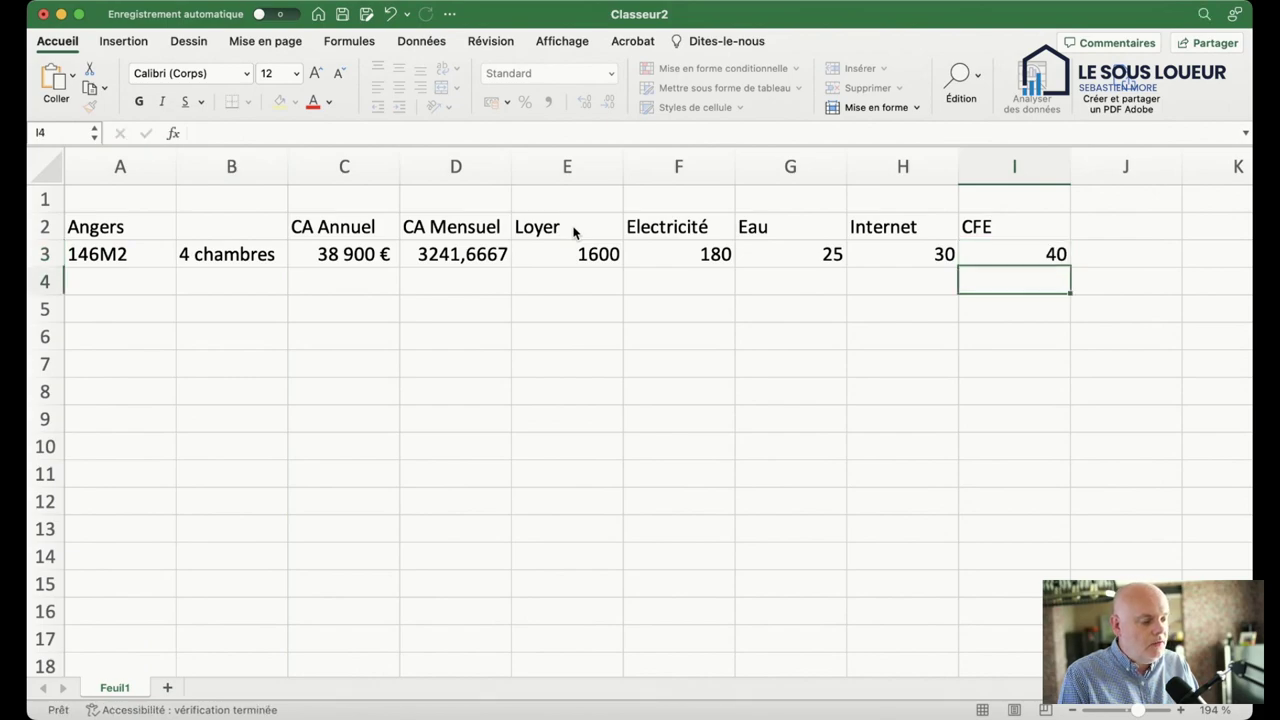
key(Up)
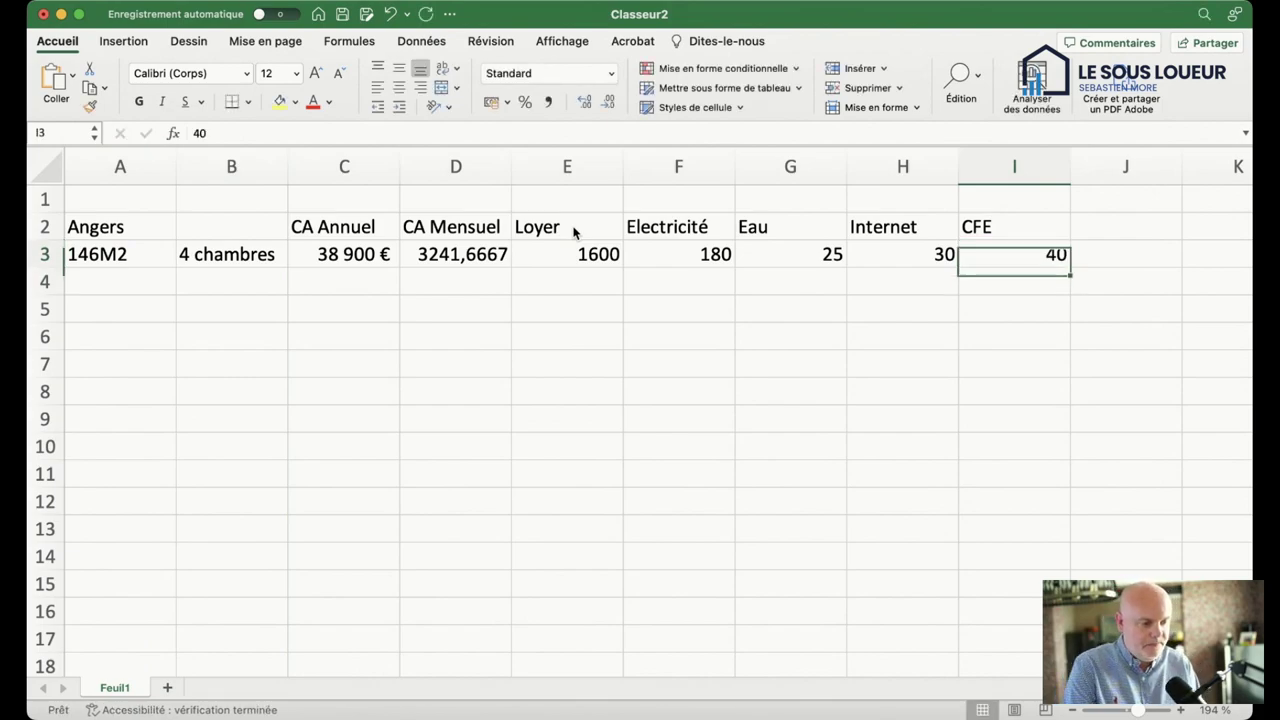
key(Right)
key(Right)
key(Up)
key(Left)
key(Left)
key(Left)
key(Left)
key(Left)
key(Left)
key(Left)
key(Left)
key(Left)
key(Left)
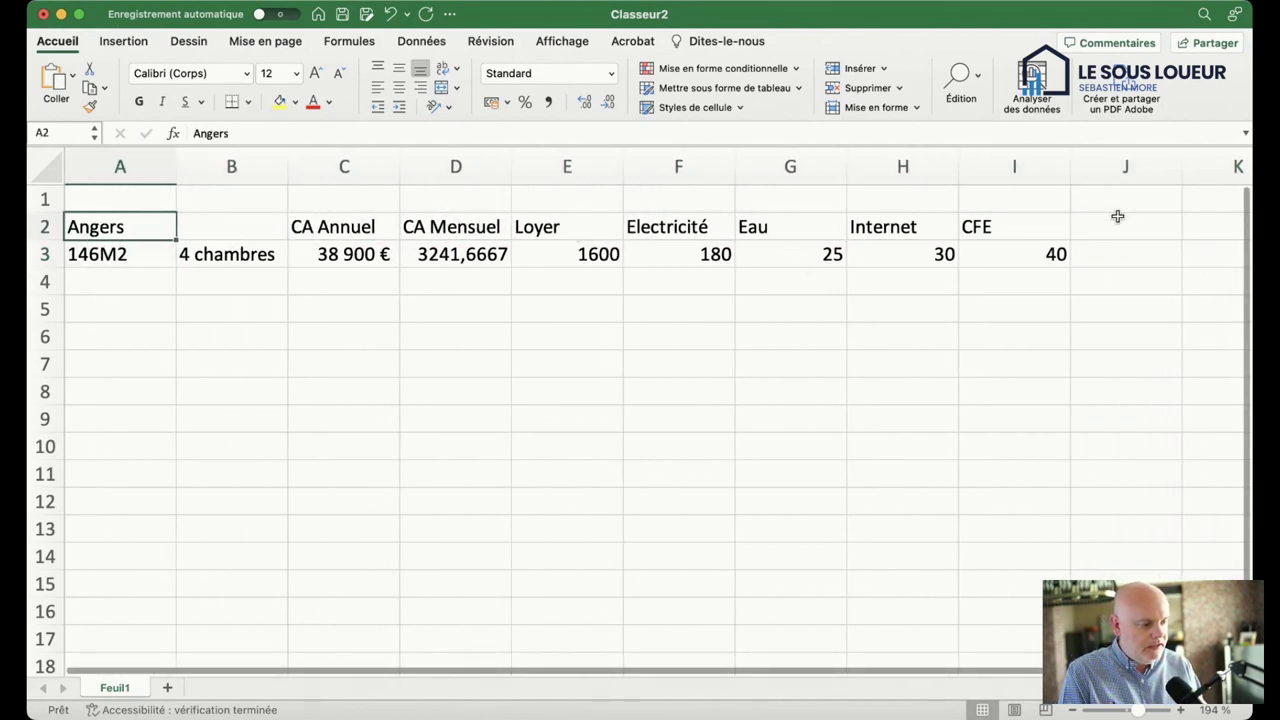
Step: Enter the header "Marge" in J2, beside CFE, and replace it with "Cash Flow"
click(1117, 219)
text(Marge)
key(Return)
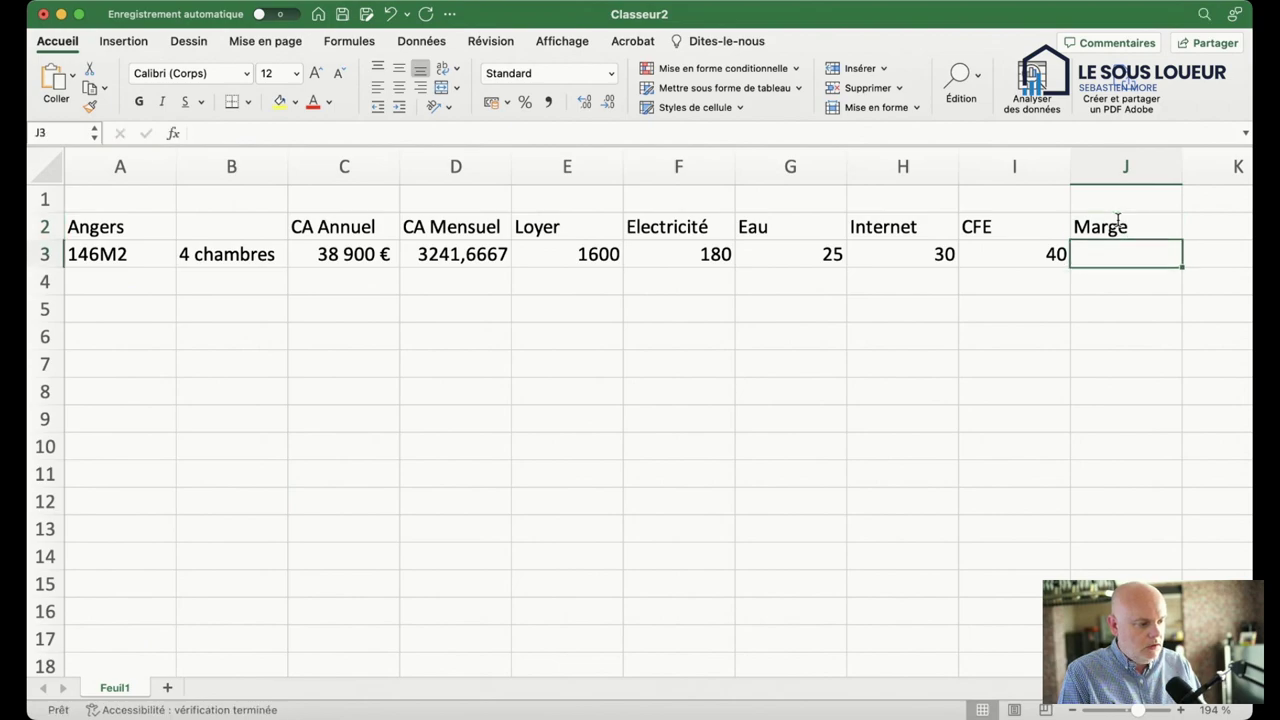
key(Up)
text(Cash Flow)
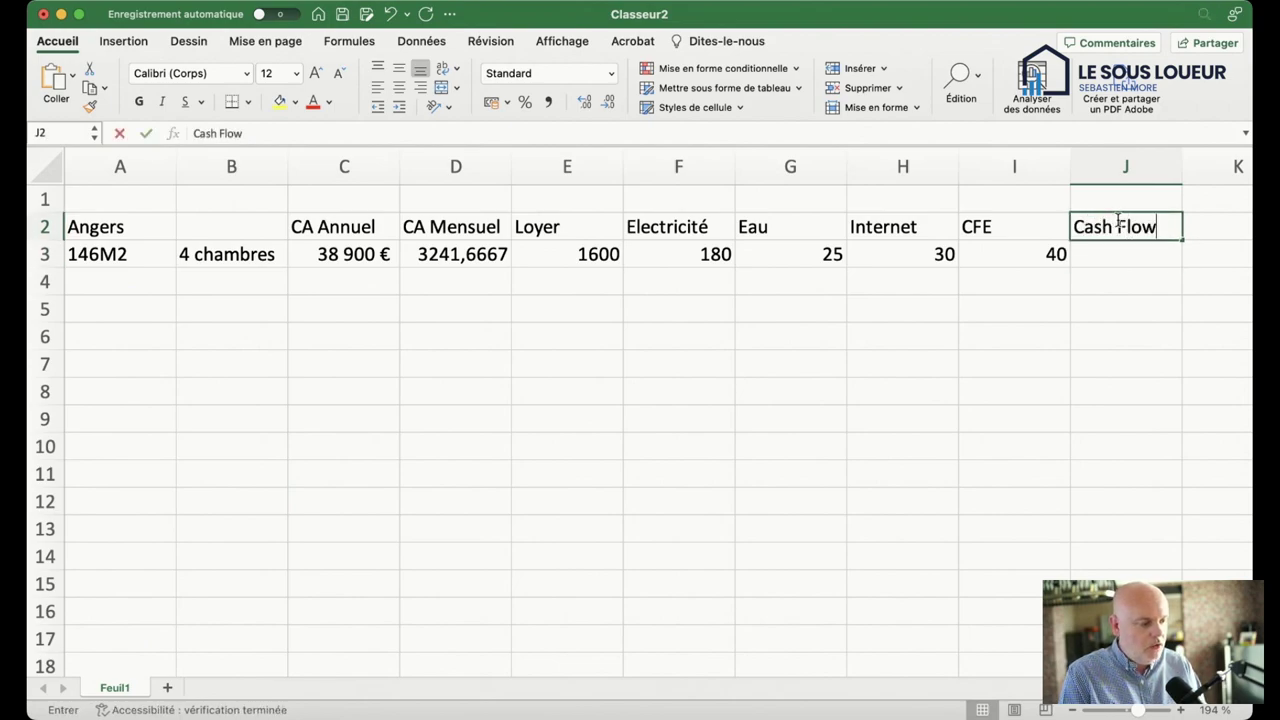
key(Return)
Step: Calculate the monthly cash flow in J3 with the formula =D3-SOMME(E3:I3)
text(=)
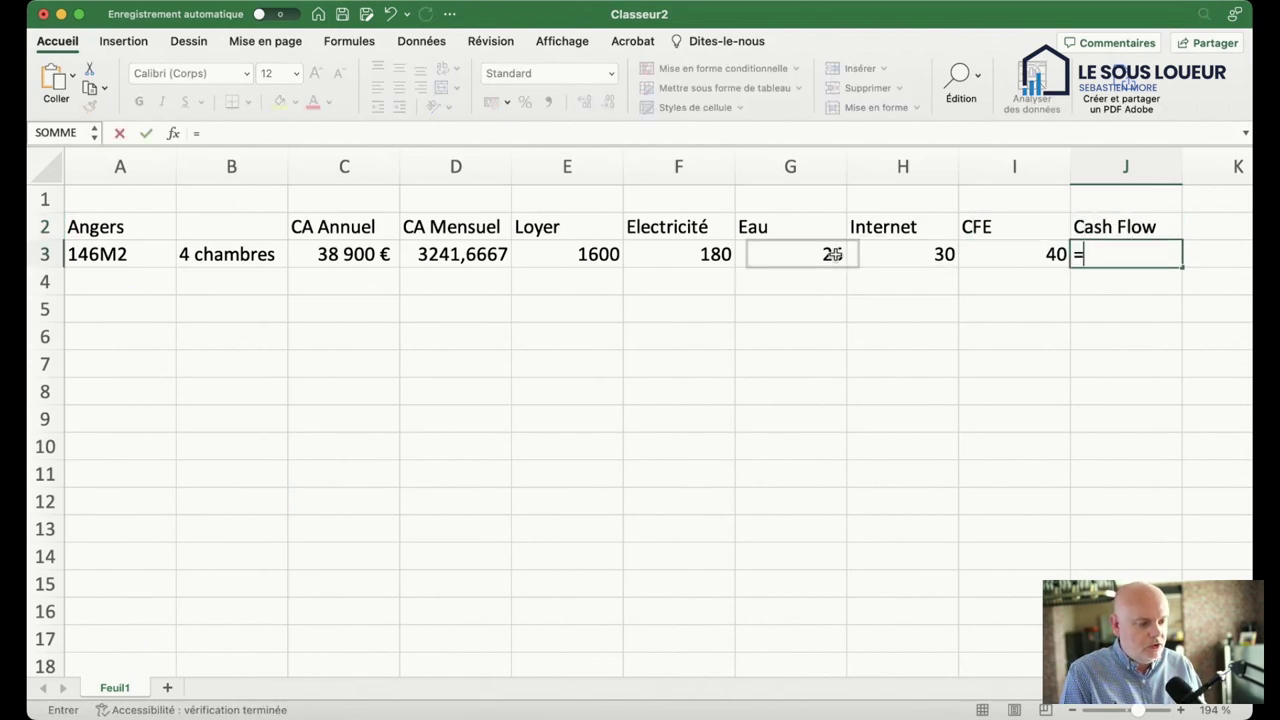
click(500, 254)
text(-)
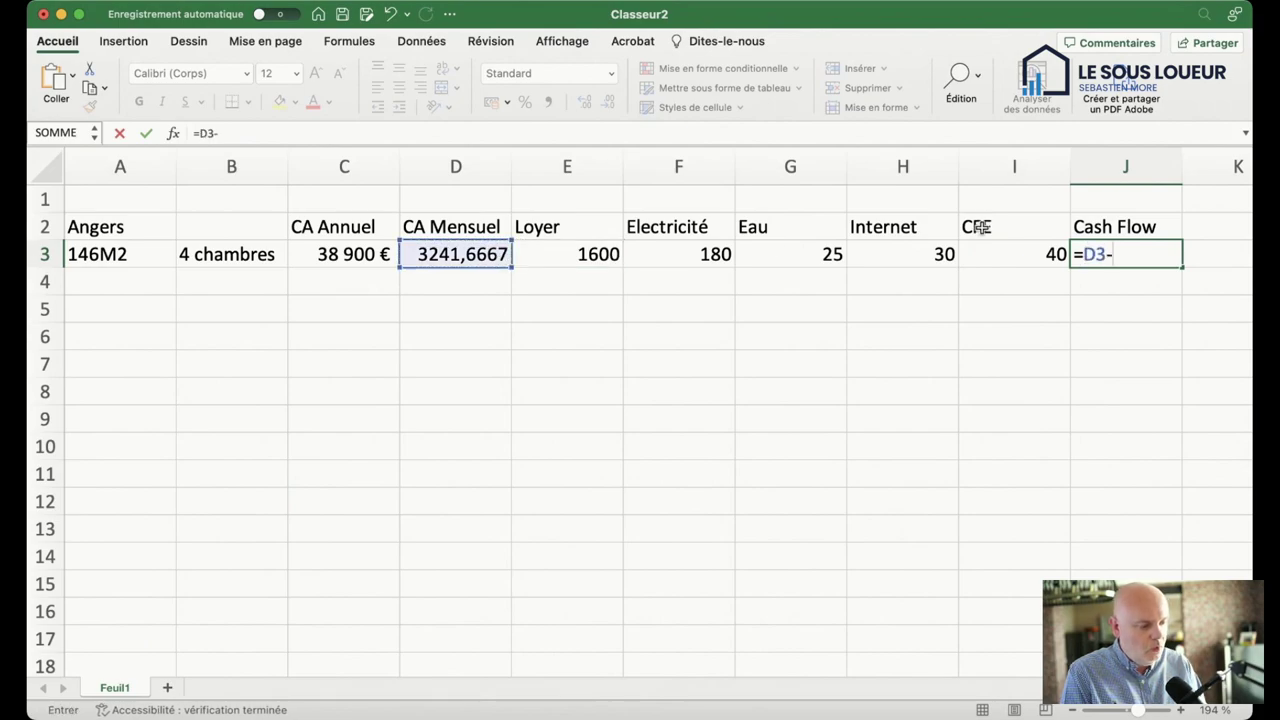
text(SOMME()
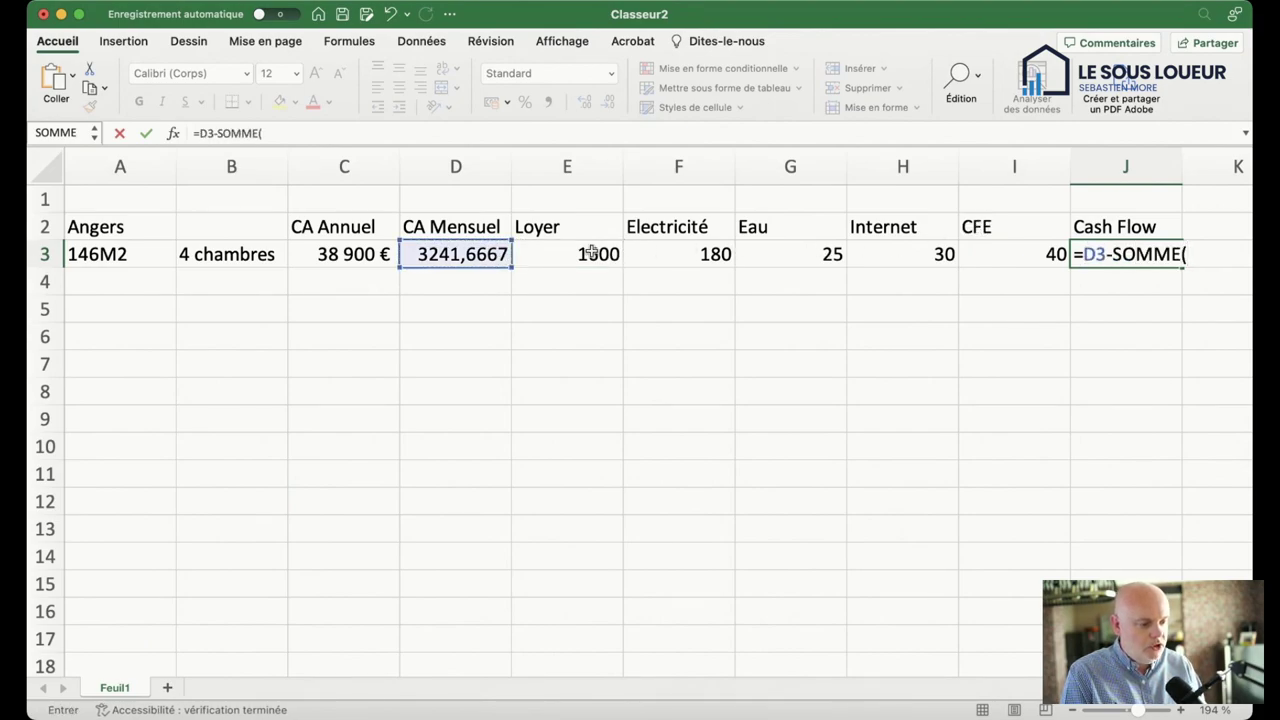
drag(586, 254, 1060, 254)
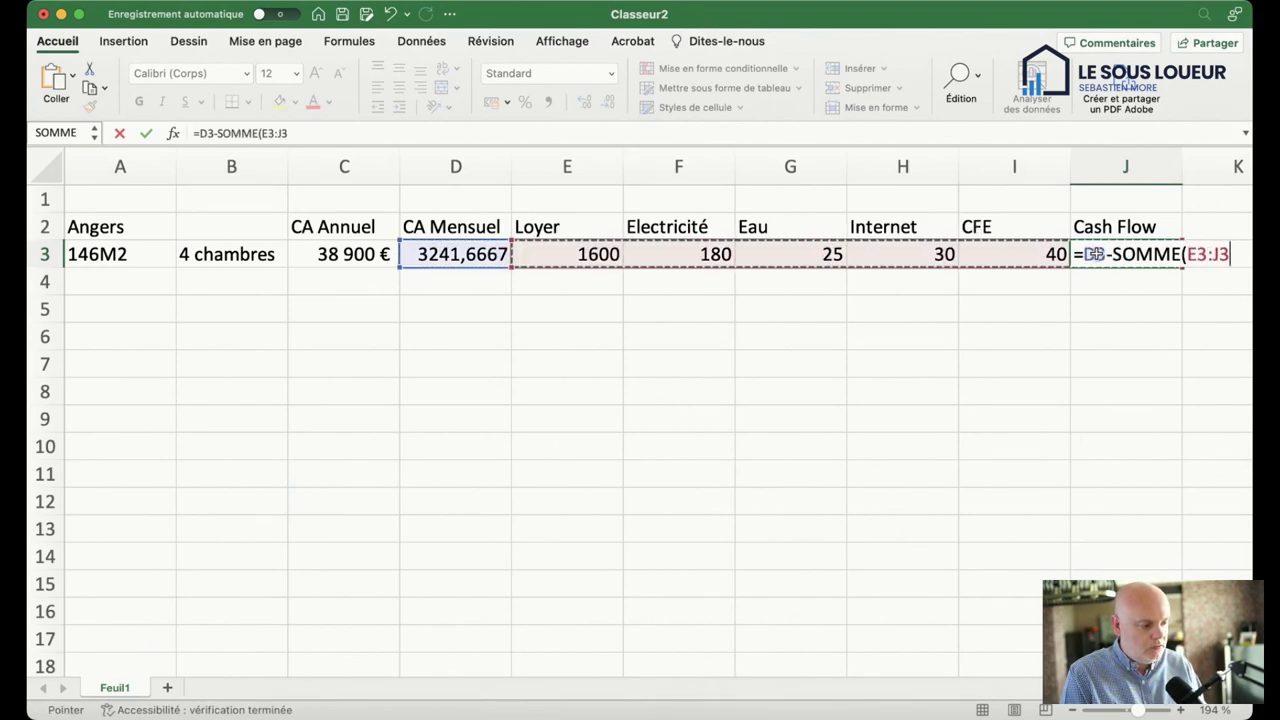
click(818, 137)
text())
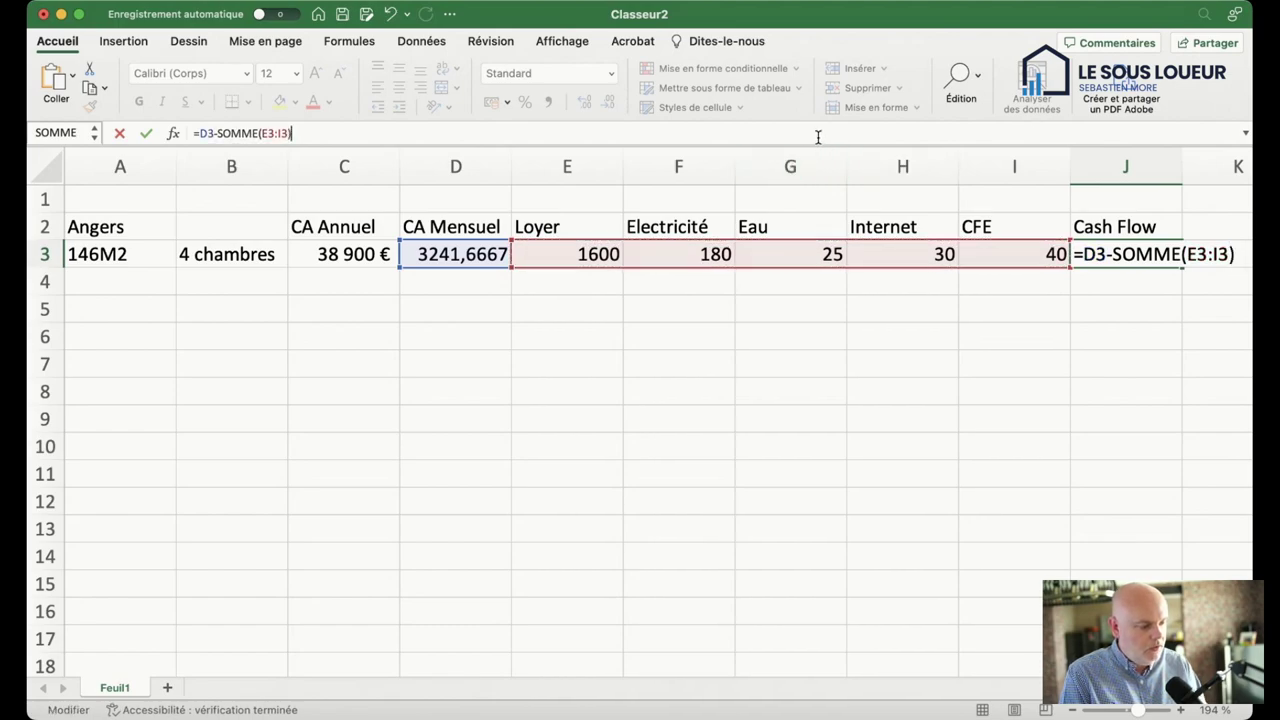
key(Return)
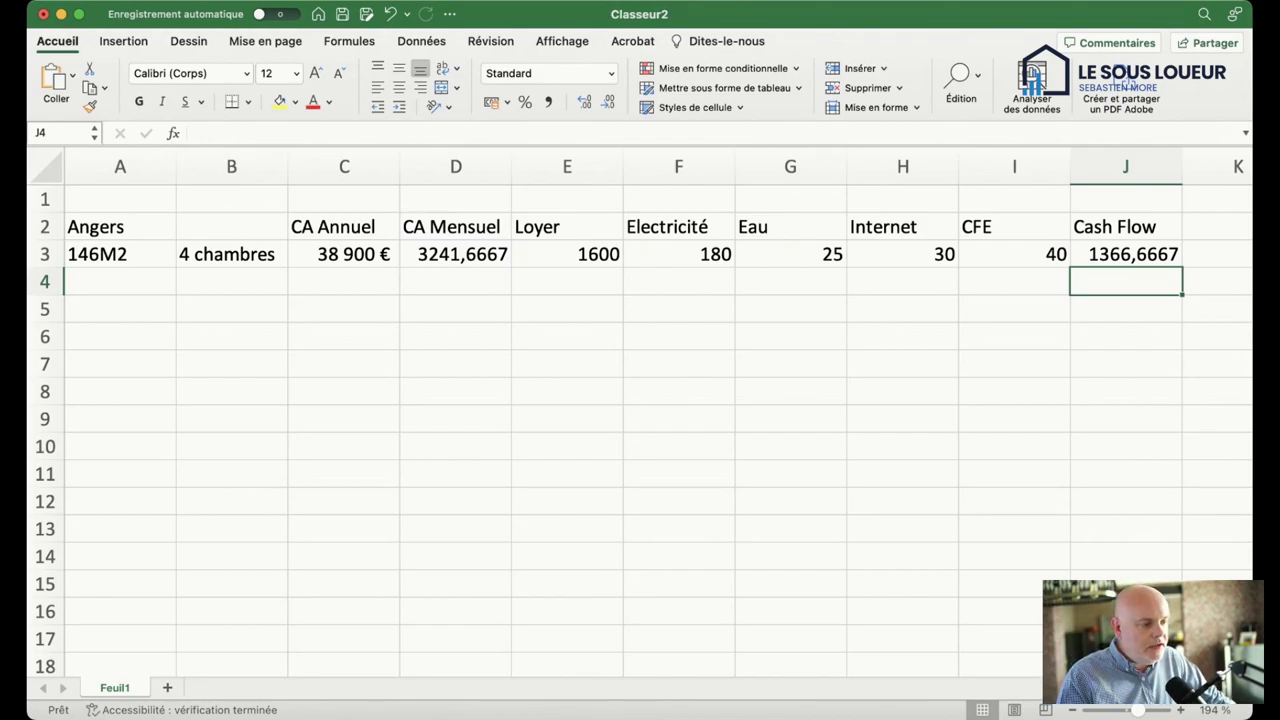
key(super+Tab)
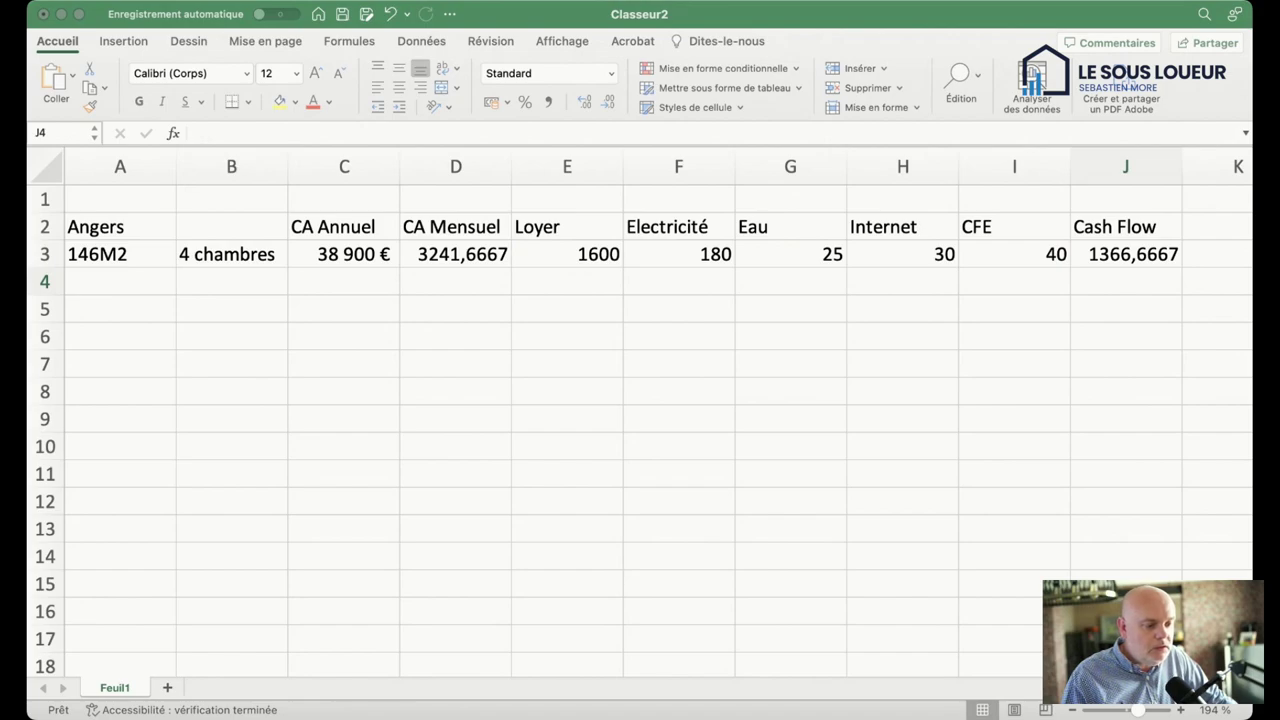
click(58, 122)
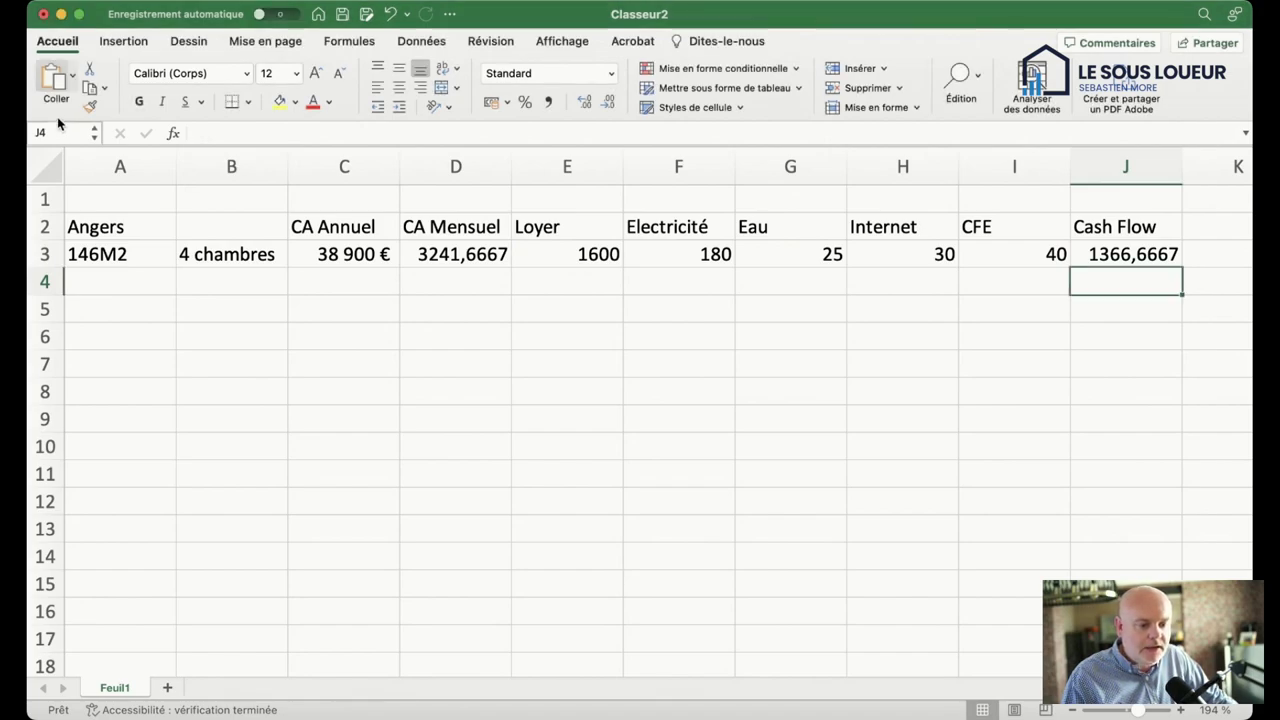
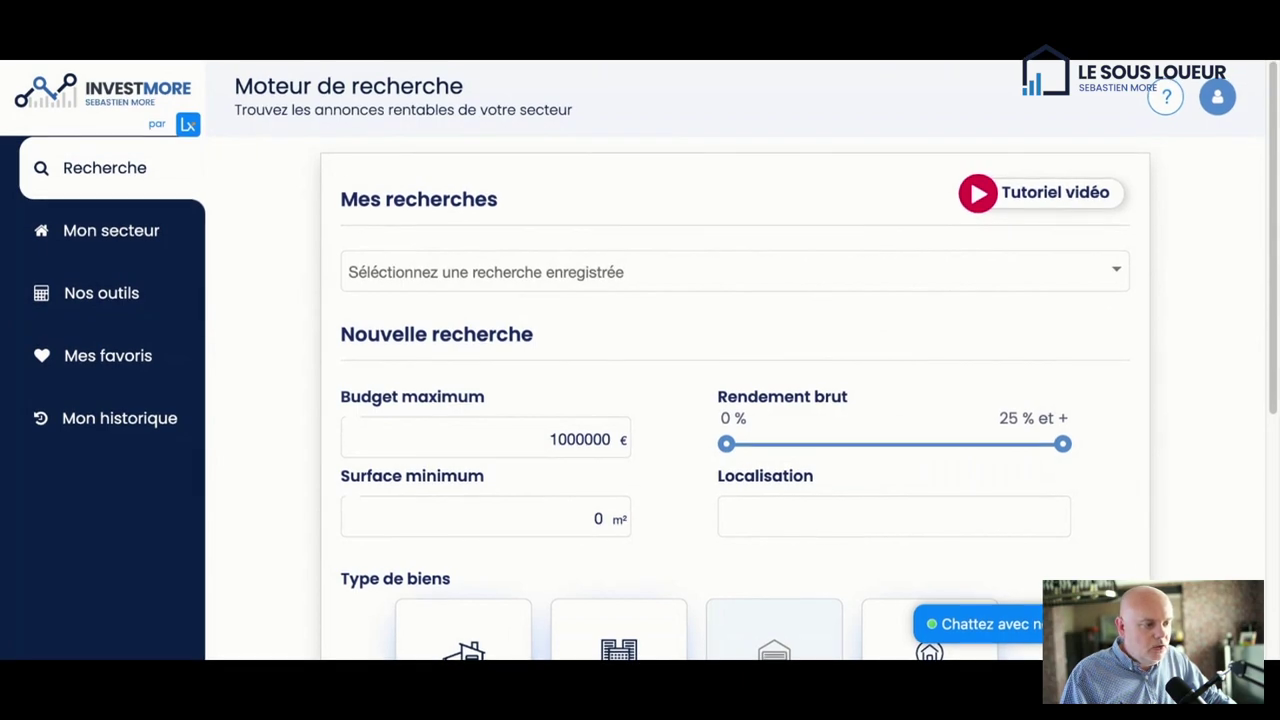
Step: In the InvestMore web app, open the city analysis tool and analyse Angers (Toute la ville)
click(113, 233)
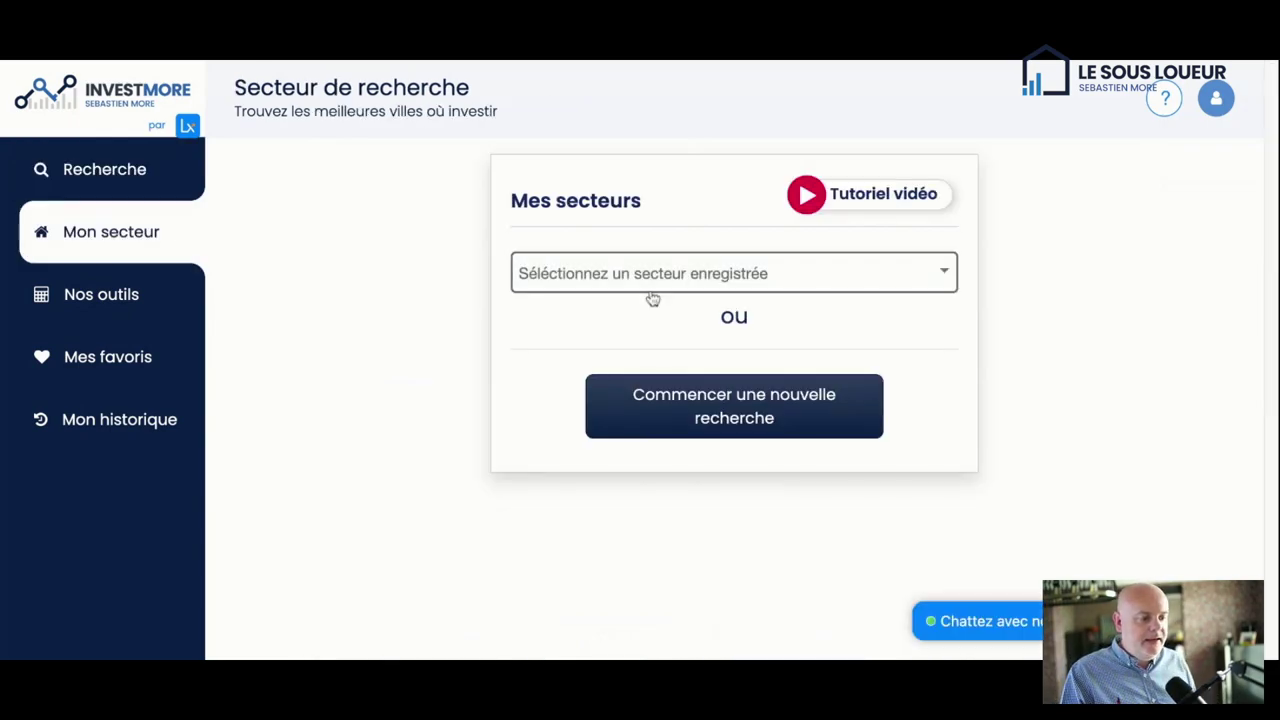
click(104, 324)
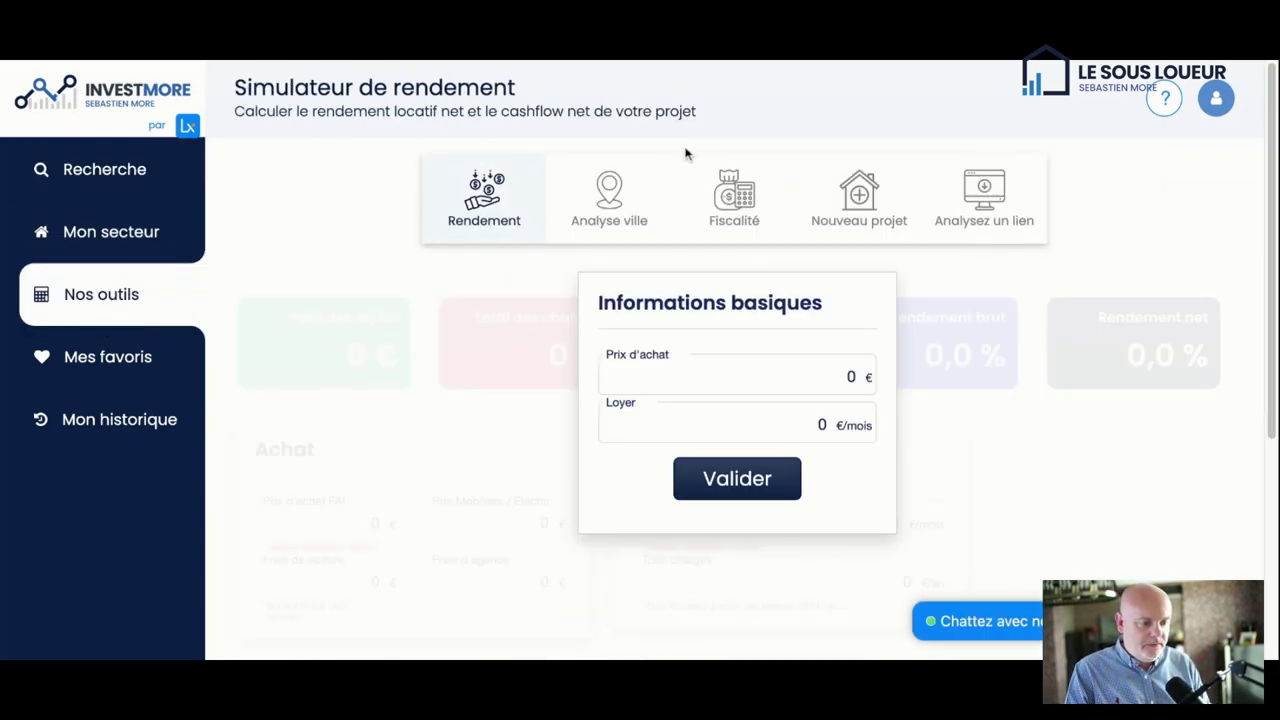
click(608, 192)
click(733, 372)
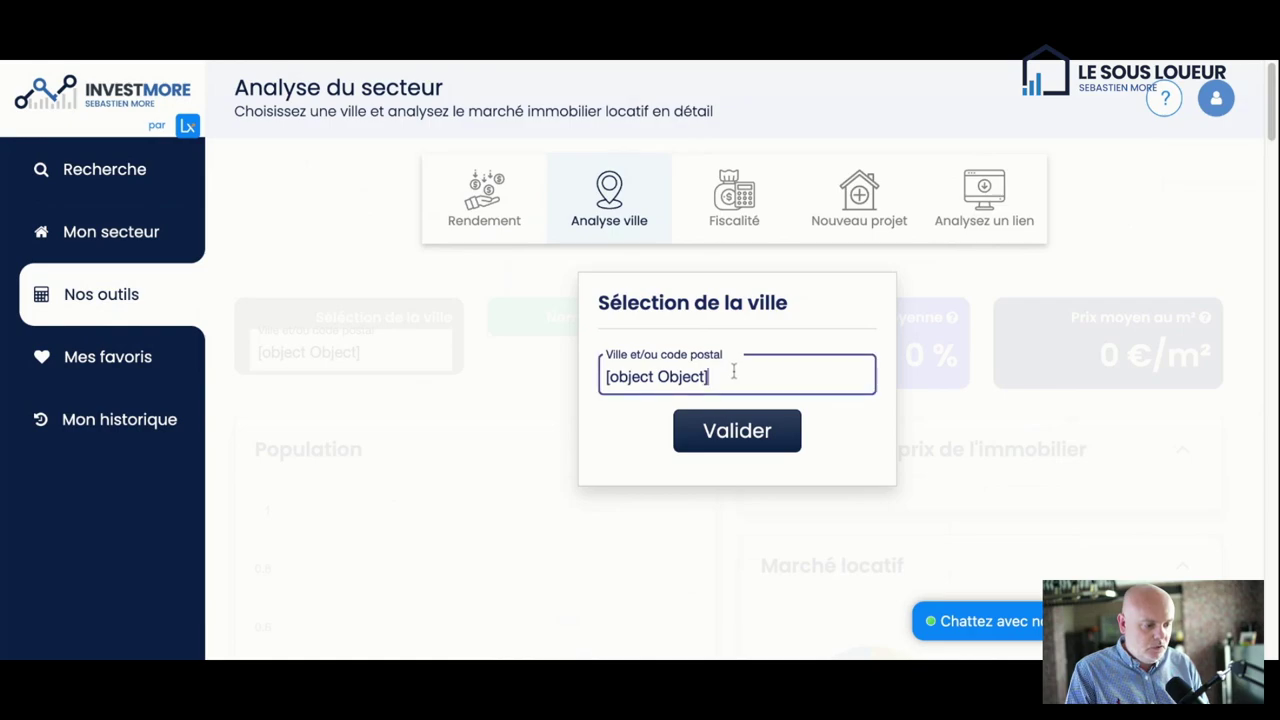
key(ctrl+a)
text(Angers)
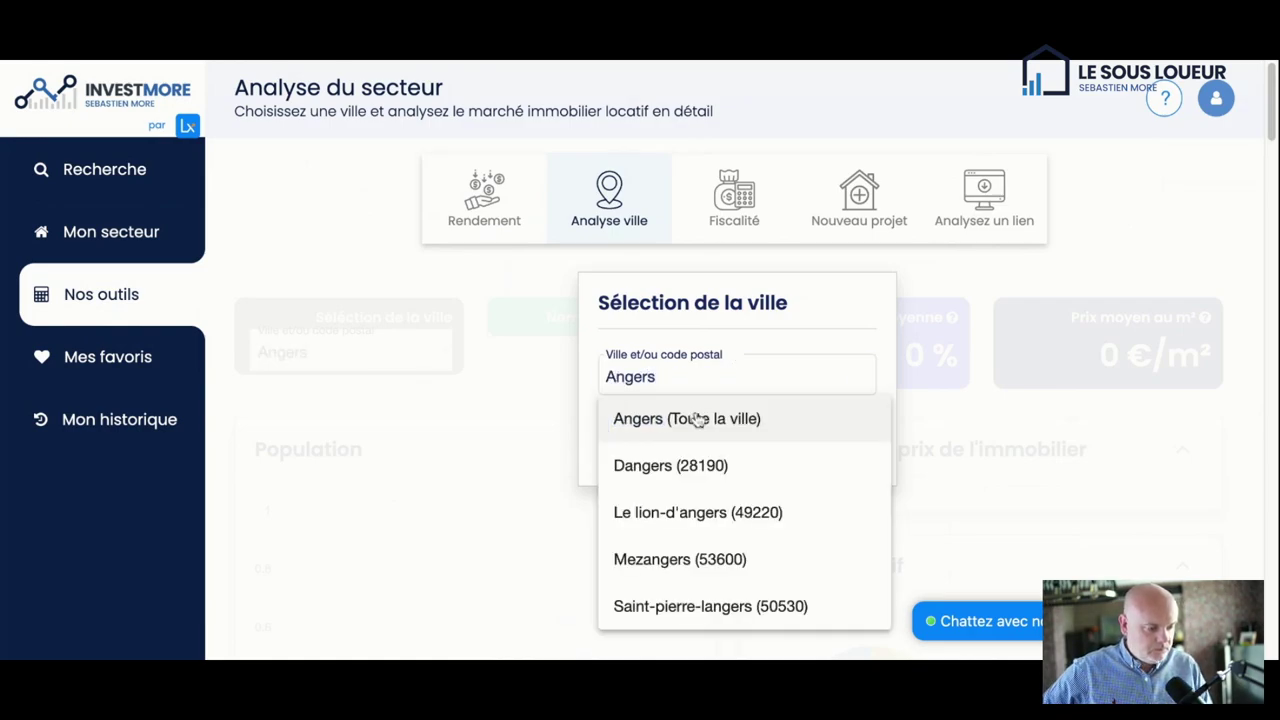
click(696, 418)
Step: Show the average price per m² in Angers for "Appartement 5 pièces et +"
scroll(701, 425, down, 3)
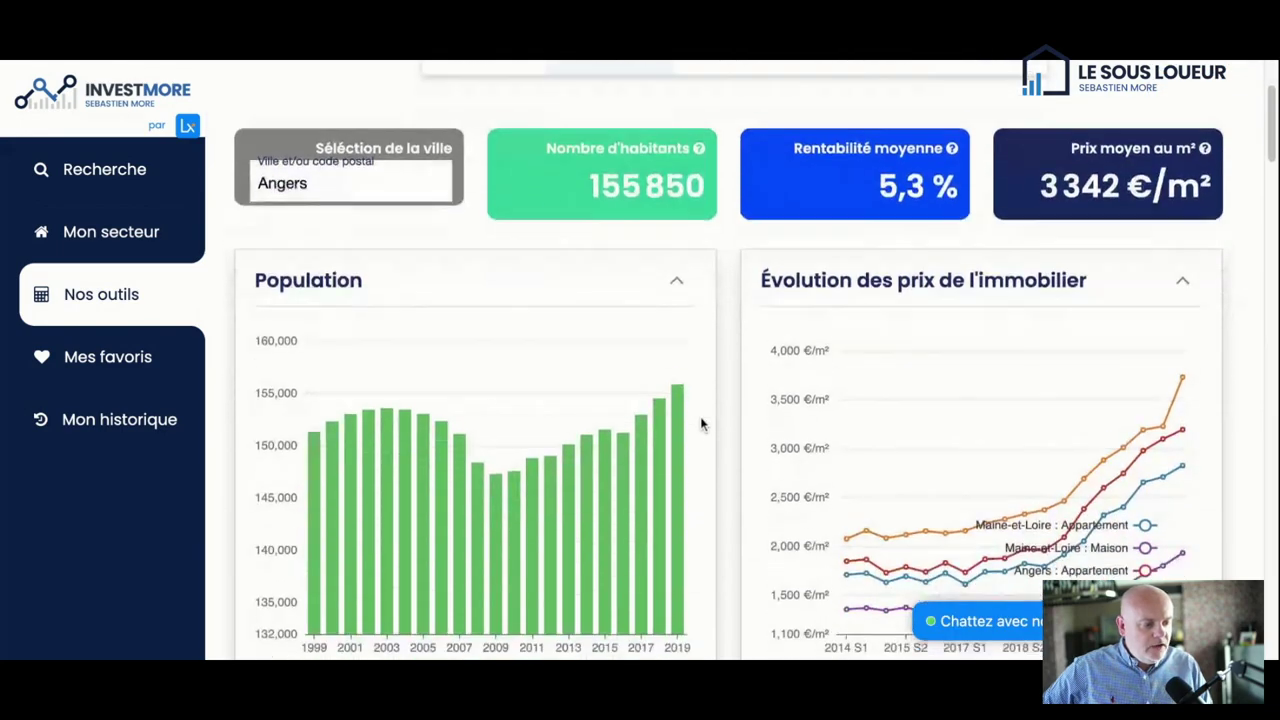
scroll(469, 191, down, 5)
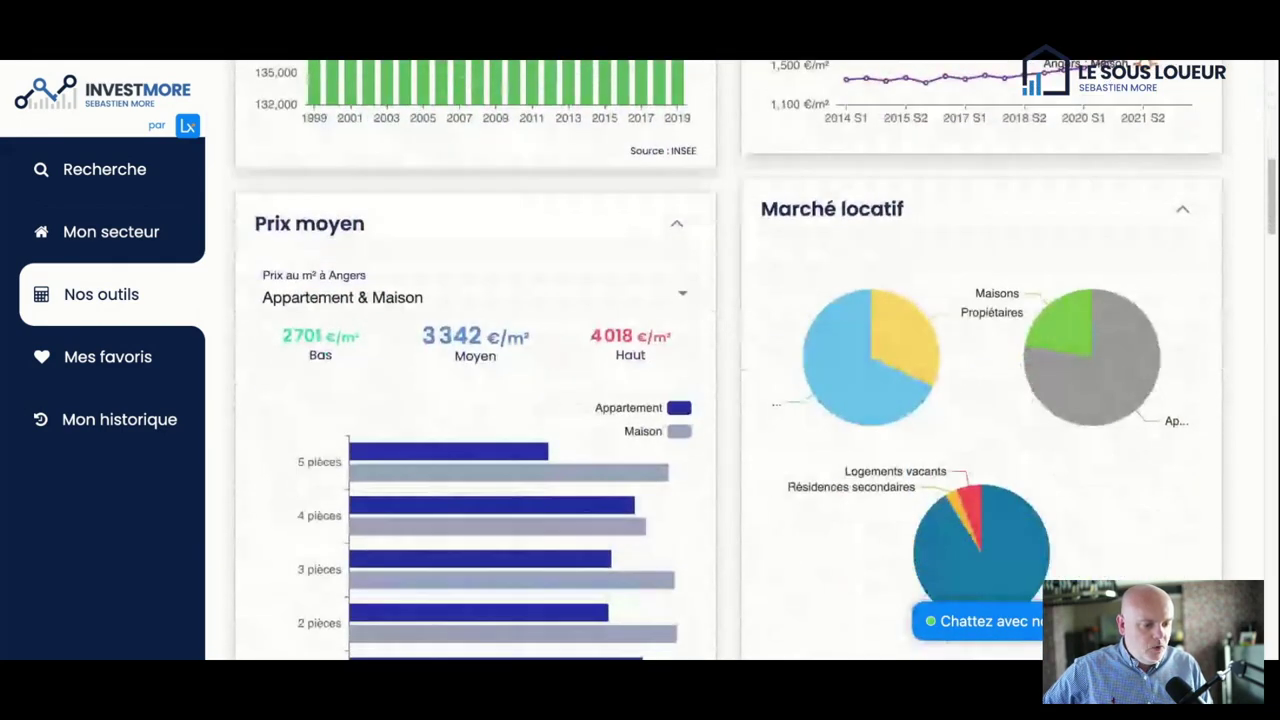
click(469, 191)
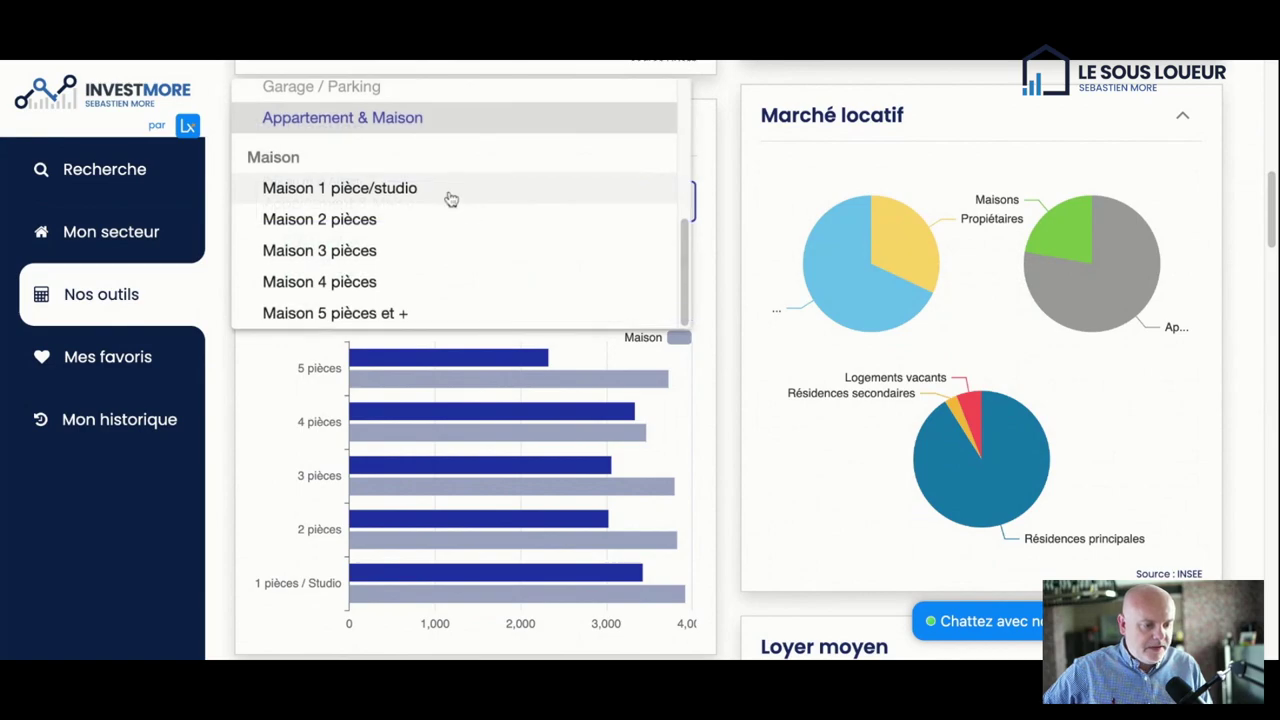
scroll(450, 198, up, 3)
scroll(450, 198, up, 3)
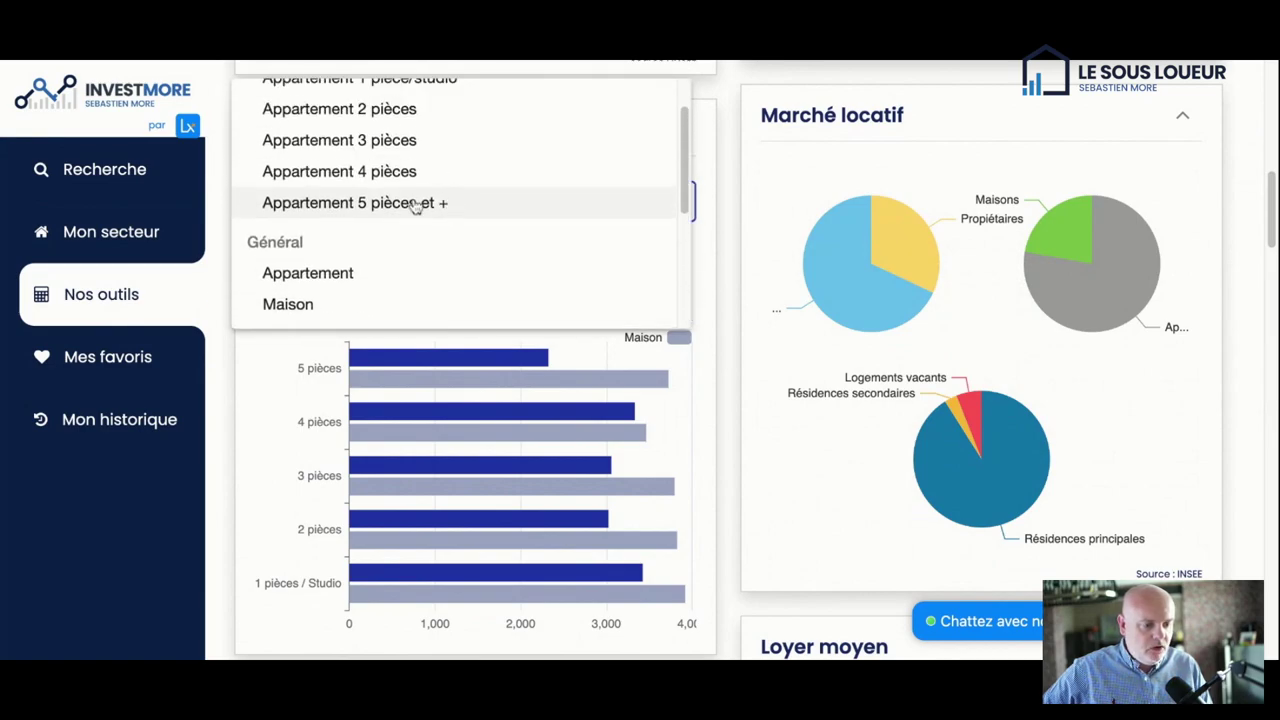
click(416, 205)
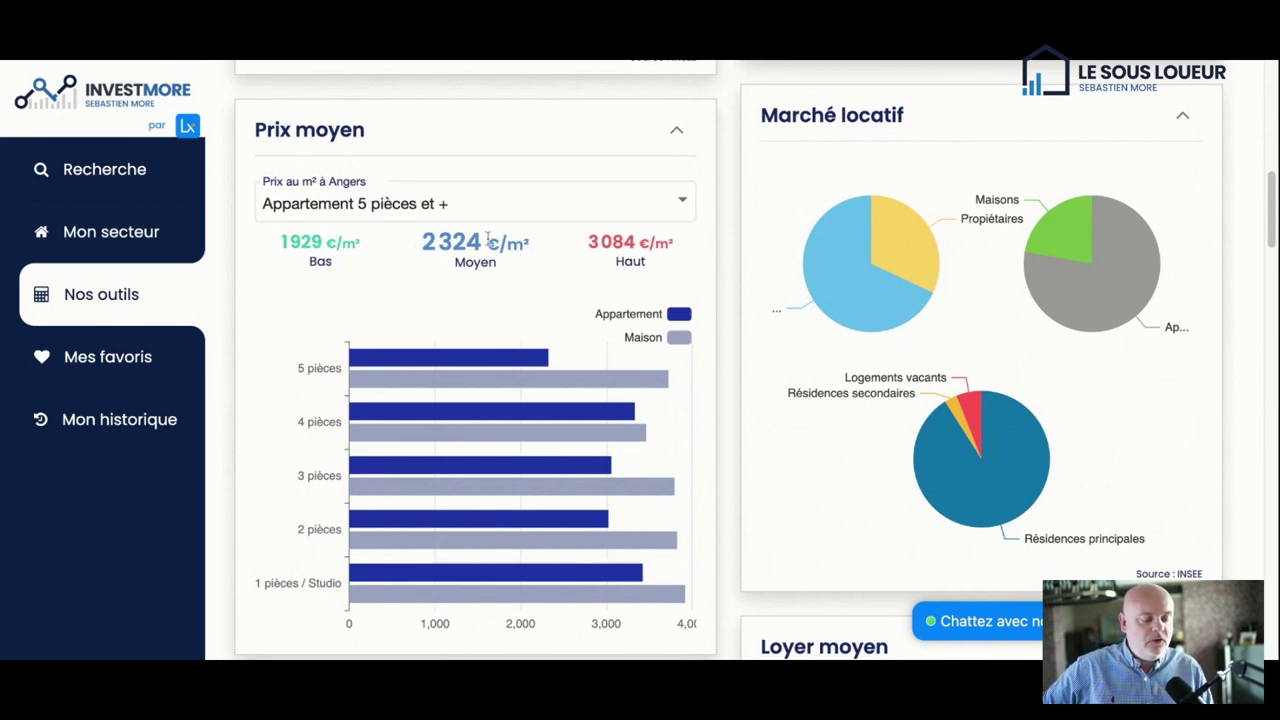
Step: Review the Angers average price per m², population, price trend and rental market charts in the city analysis
scroll(489, 237, down, 3)
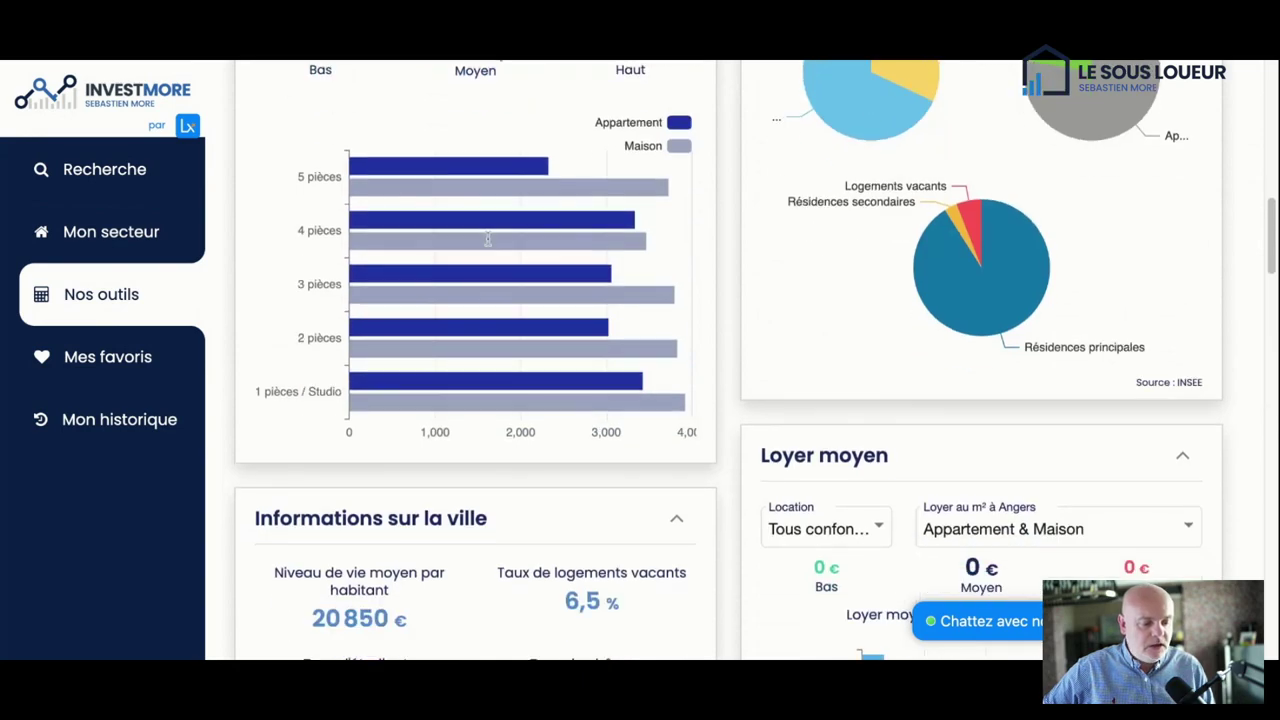
scroll(456, 272, up, 3)
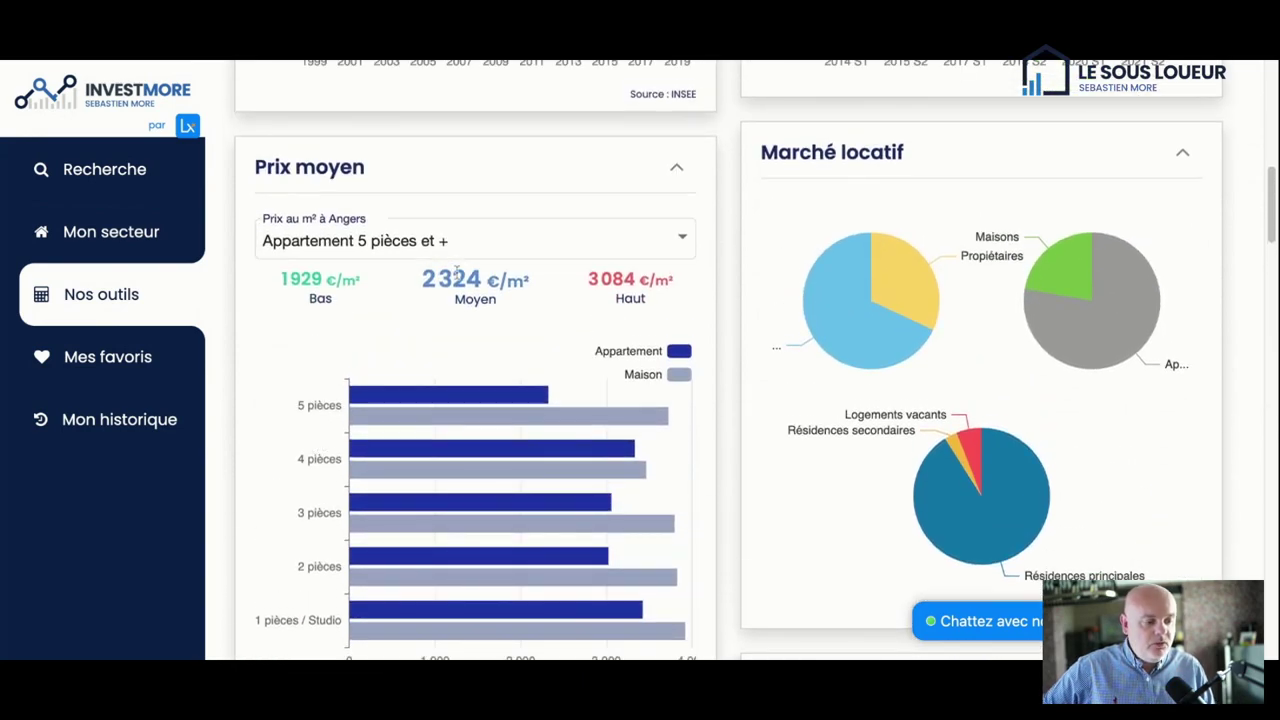
scroll(456, 272, down, 3)
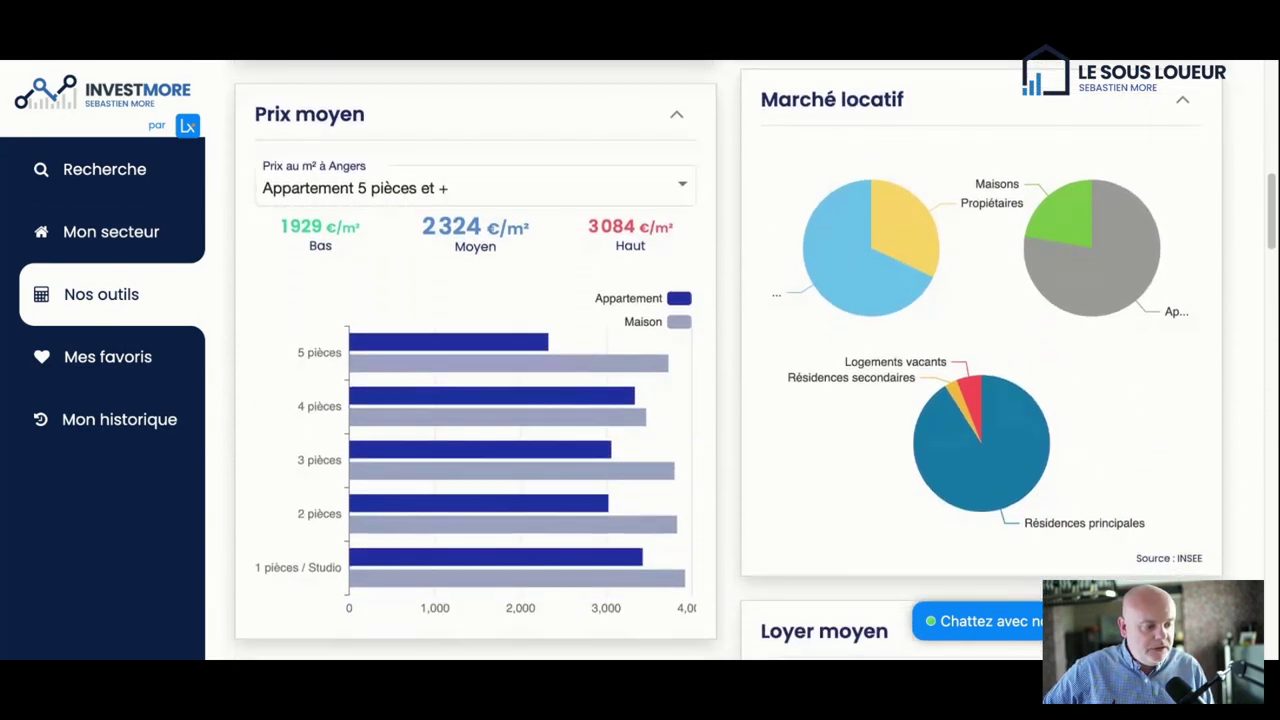
scroll(456, 272, down, 3)
scroll(456, 272, up, 8)
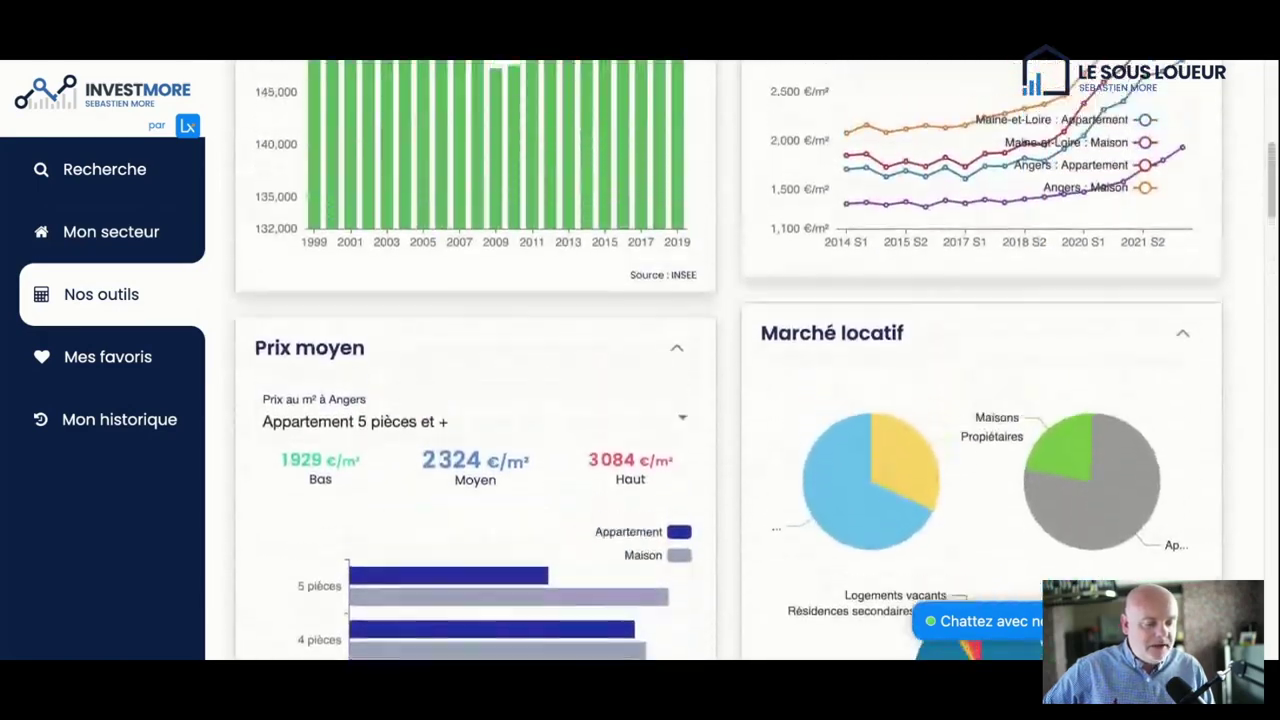
scroll(456, 272, down, 2)
scroll(456, 272, up, 2)
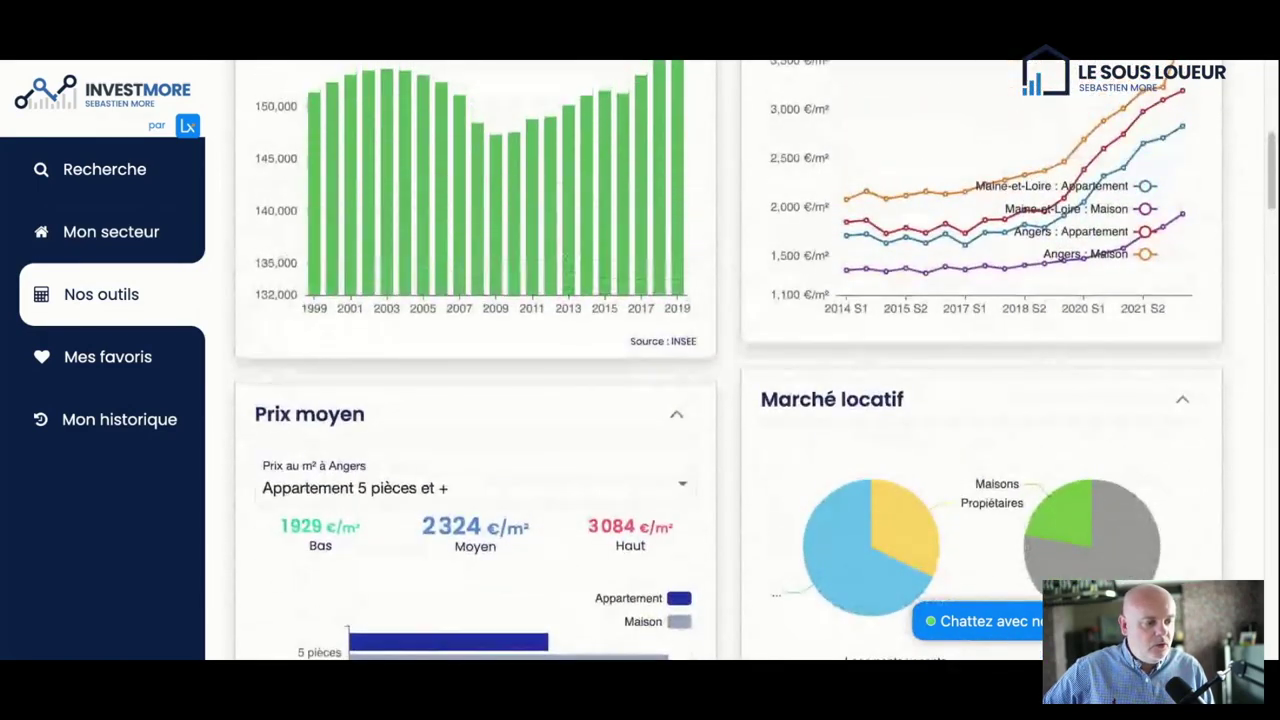
scroll(456, 272, up, 2)
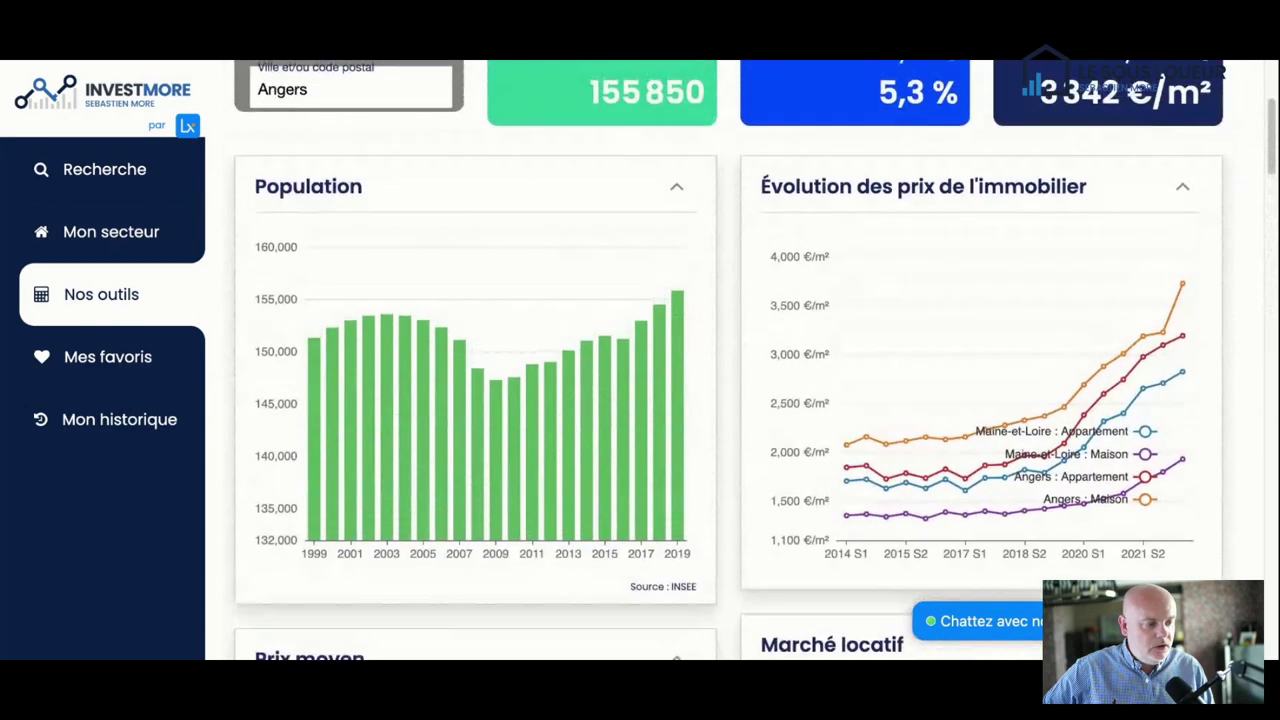
scroll(456, 272, down, 2)
scroll(445, 258, down, 3)
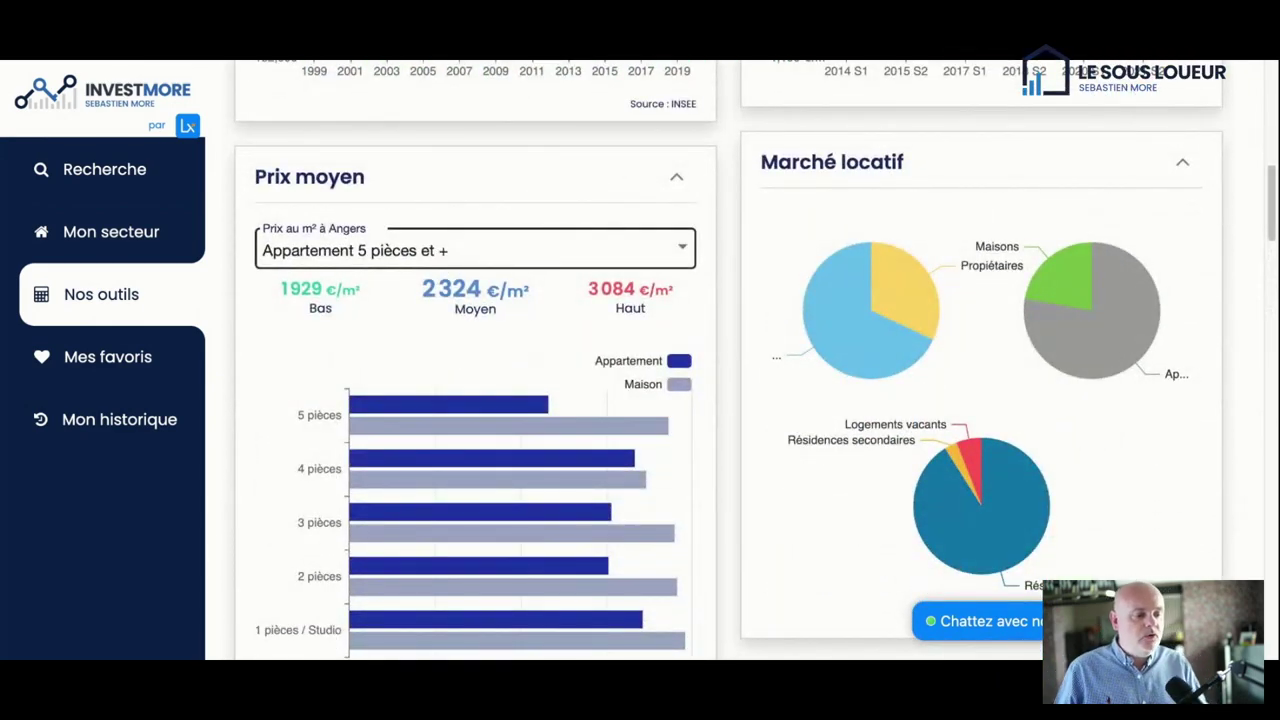
scroll(543, 286, down, 1)
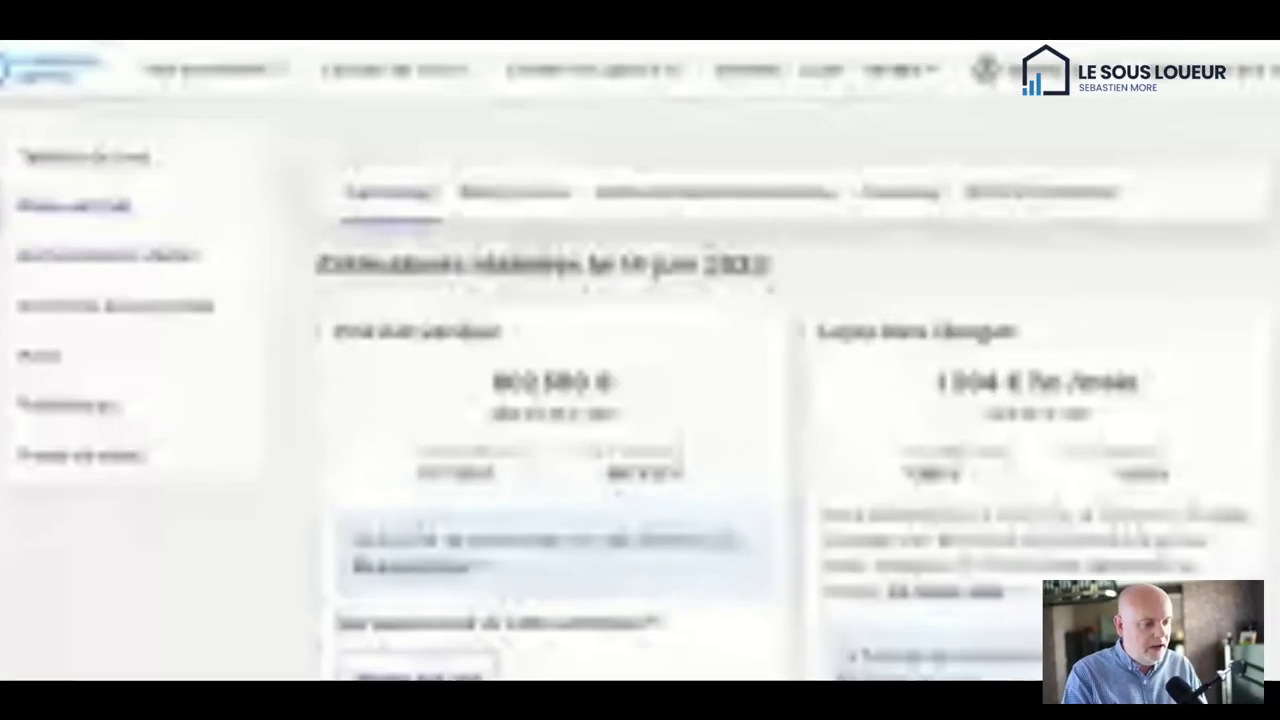
Step: In Meilleurs Agents, examine the property's estimated net seller price and its estimated rent excluding charges
scroll(785, 420, down, 1)
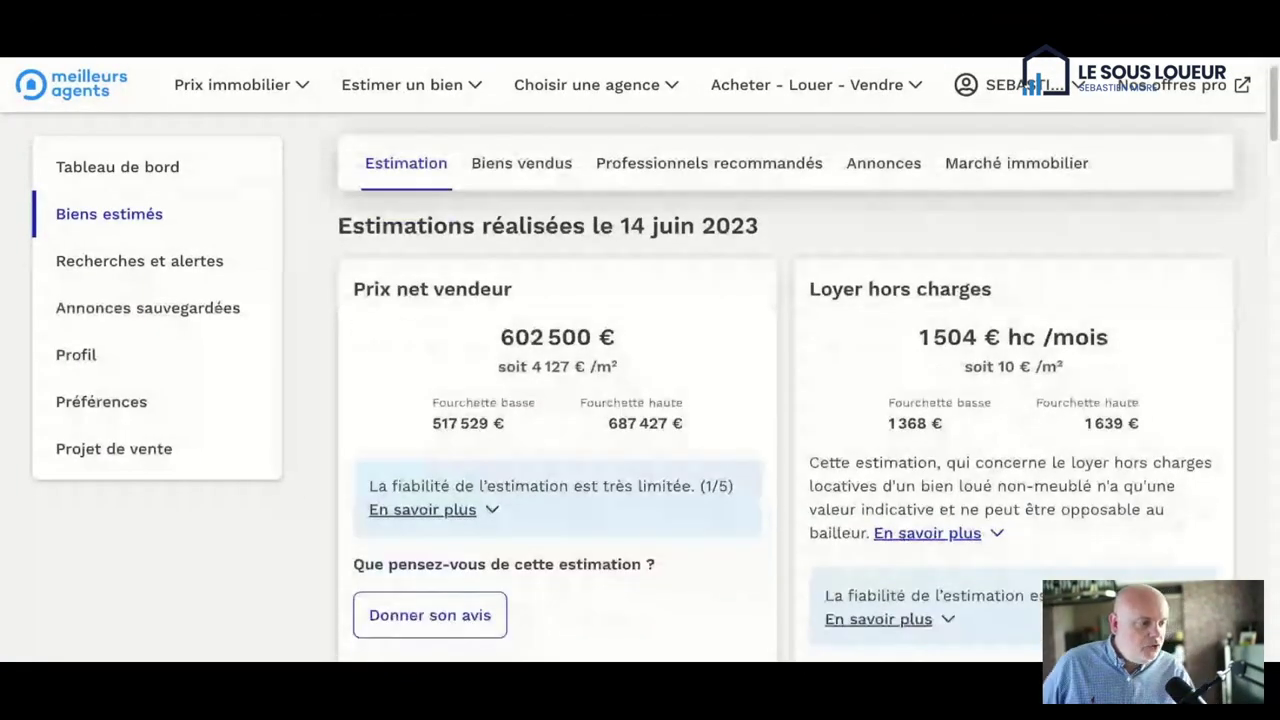
scroll(785, 420, down, 1)
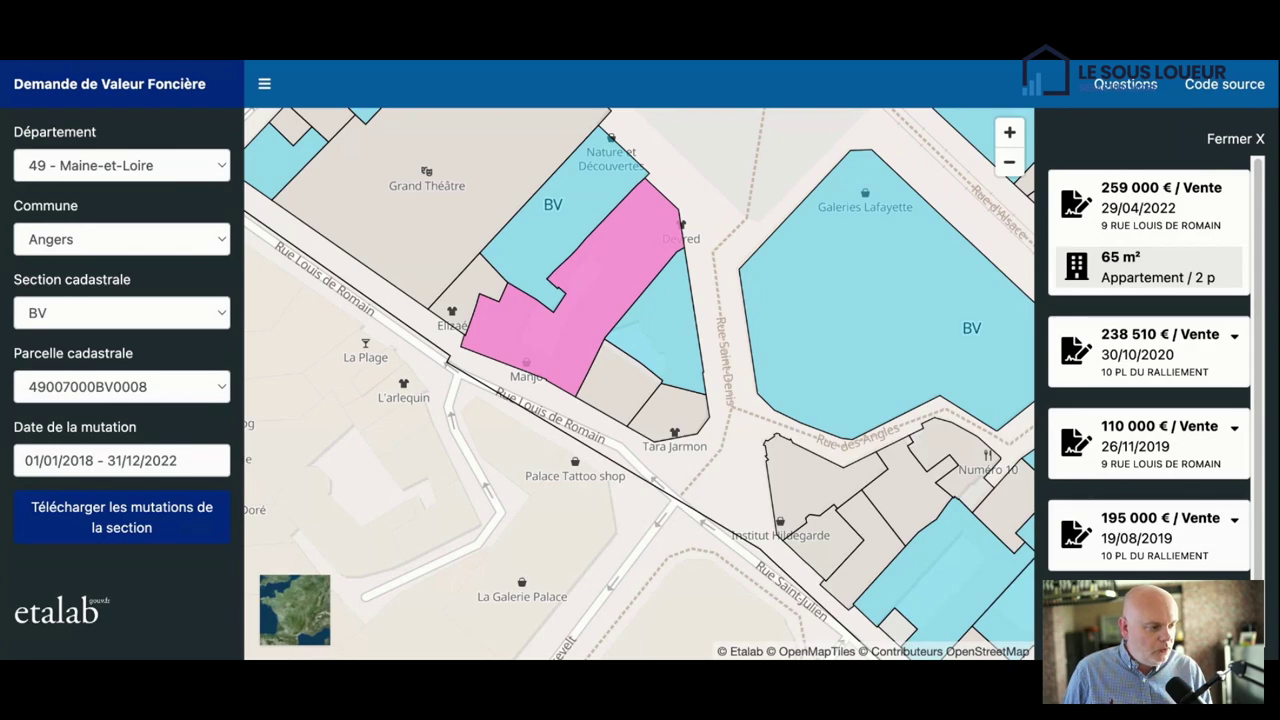
Step: On the Demande de Valeur Foncière map of Angers, show the recorded sales for parcel 49007000BV0009 on Rue Saint-Denis
scroll(651, 288, down, 3)
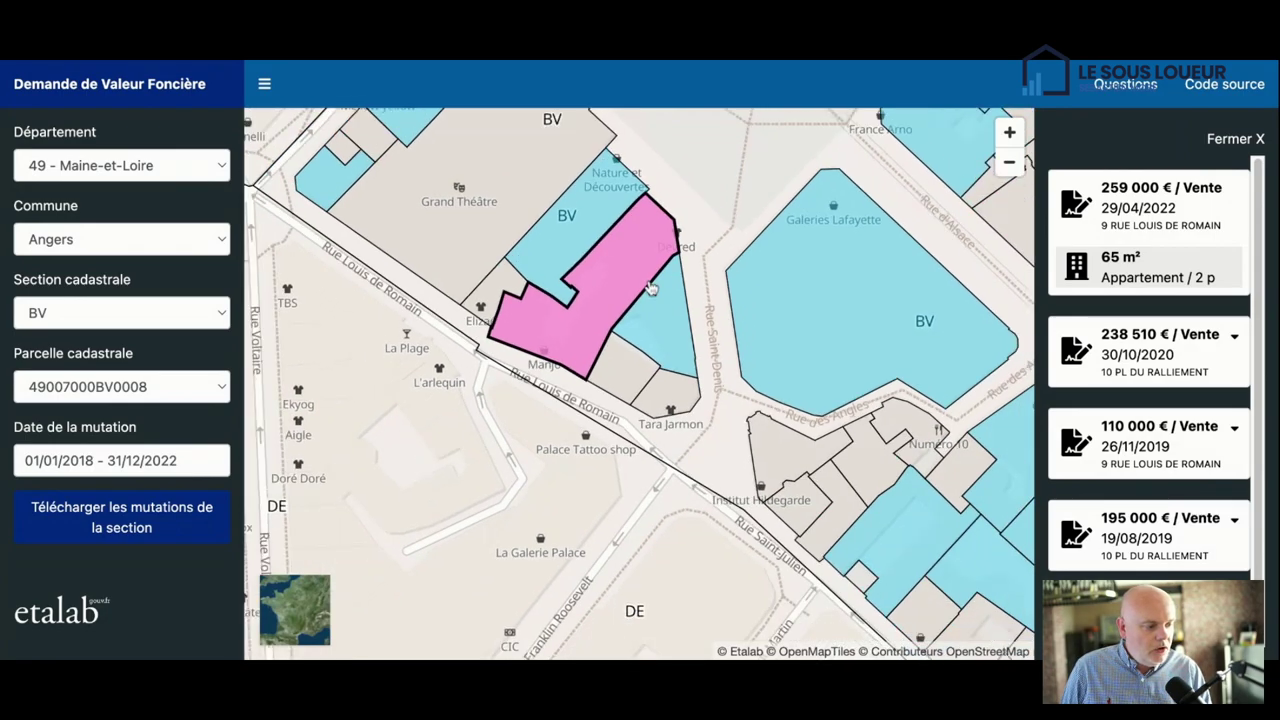
scroll(651, 288, down, 3)
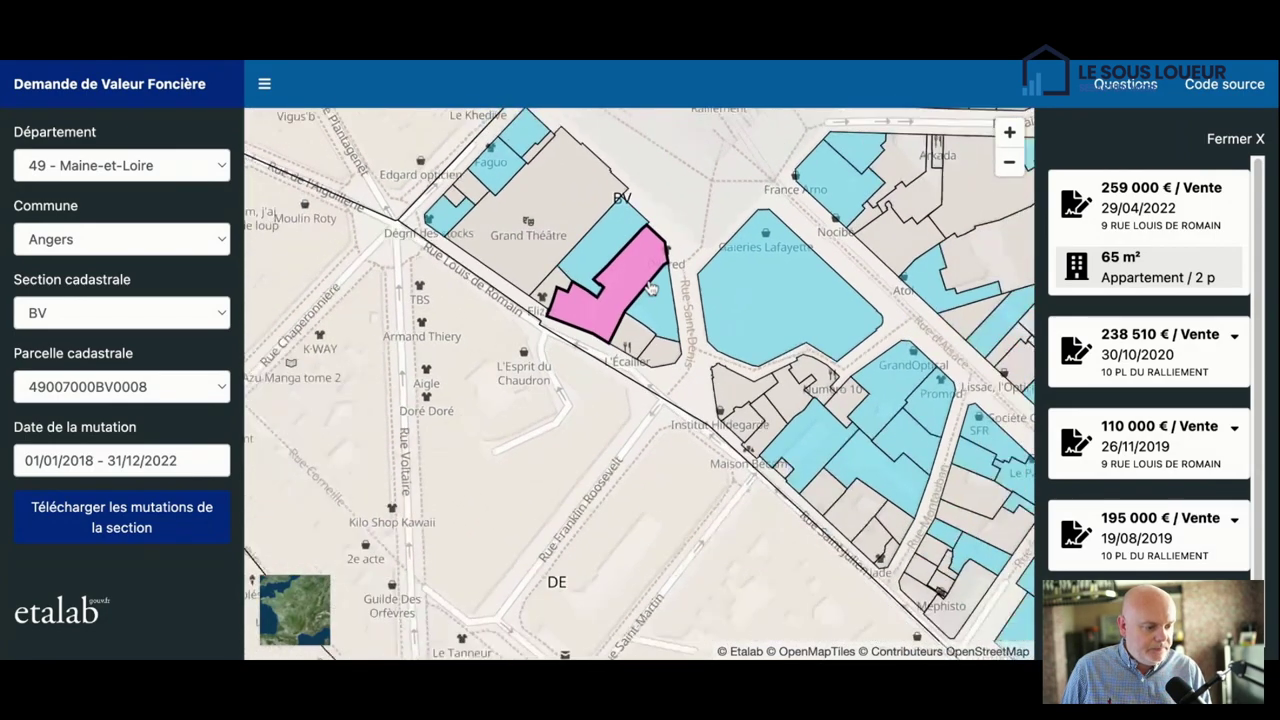
scroll(630, 290, up, 3)
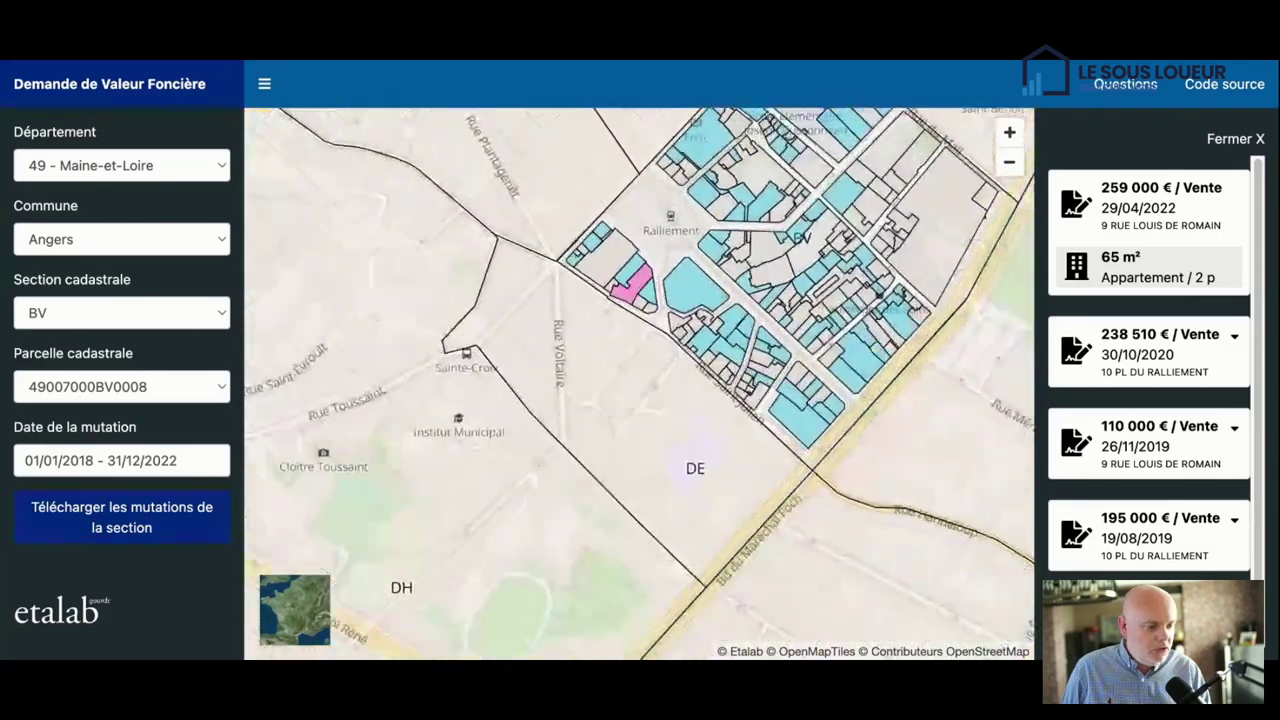
scroll(666, 280, up, 3)
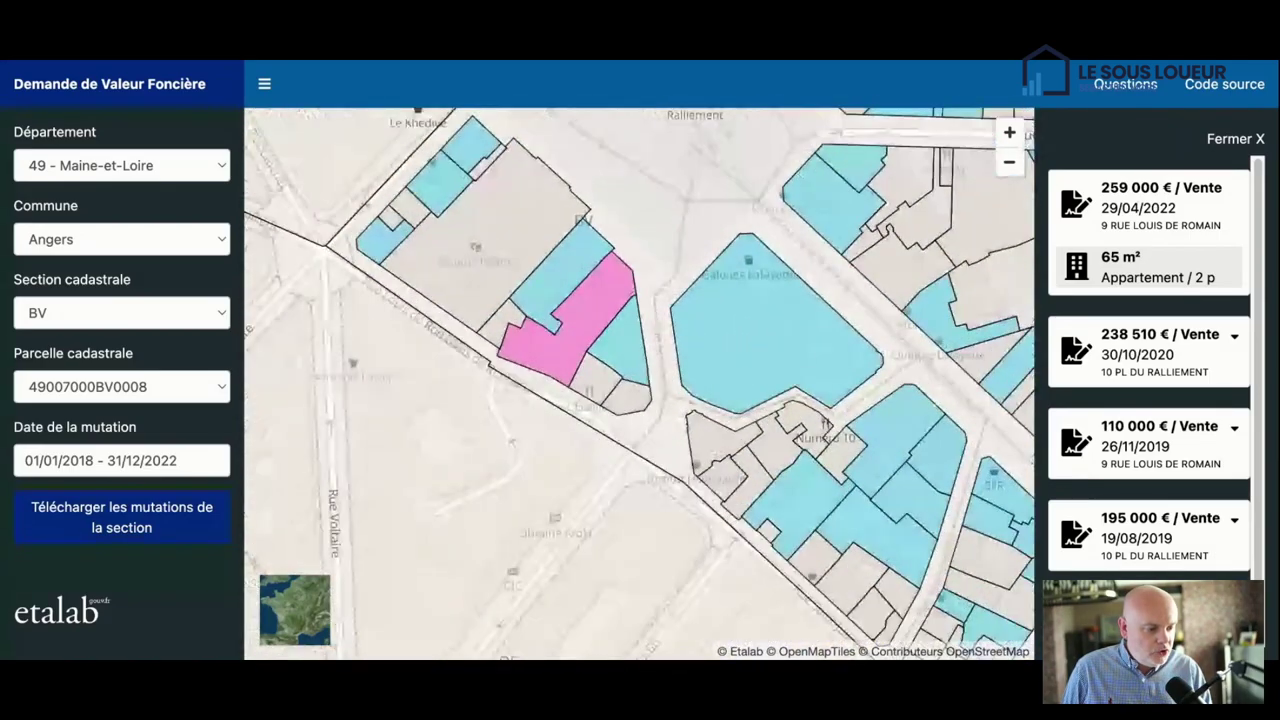
click(620, 382)
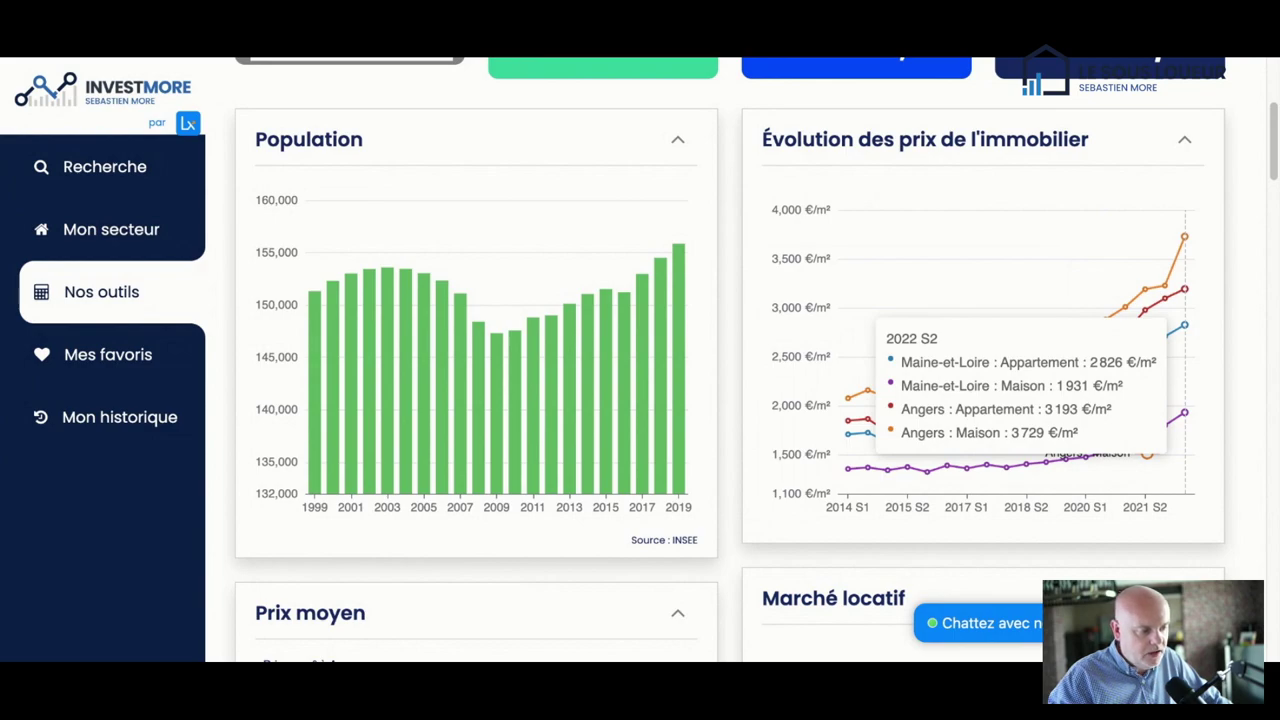
Step: Back in InvestMore, view the yield simulator (Rendement) and the property search engine
scroll(914, 230, up, 3)
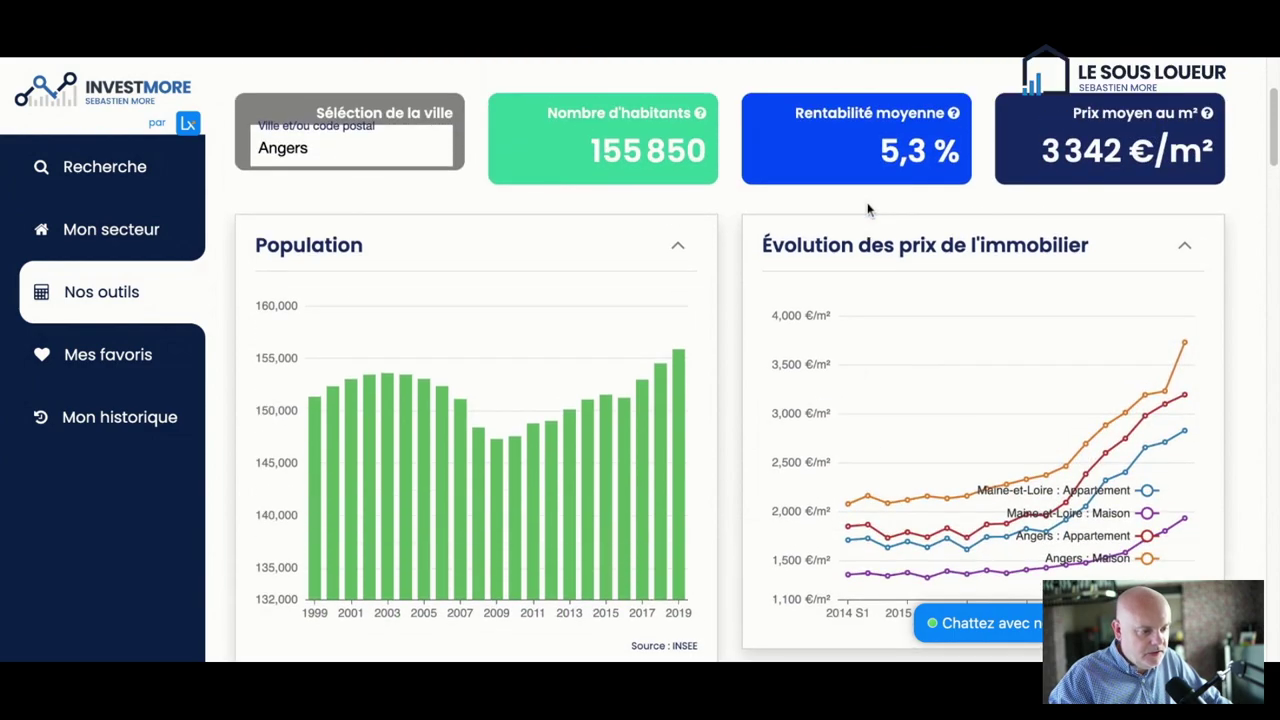
scroll(867, 209, up, 1)
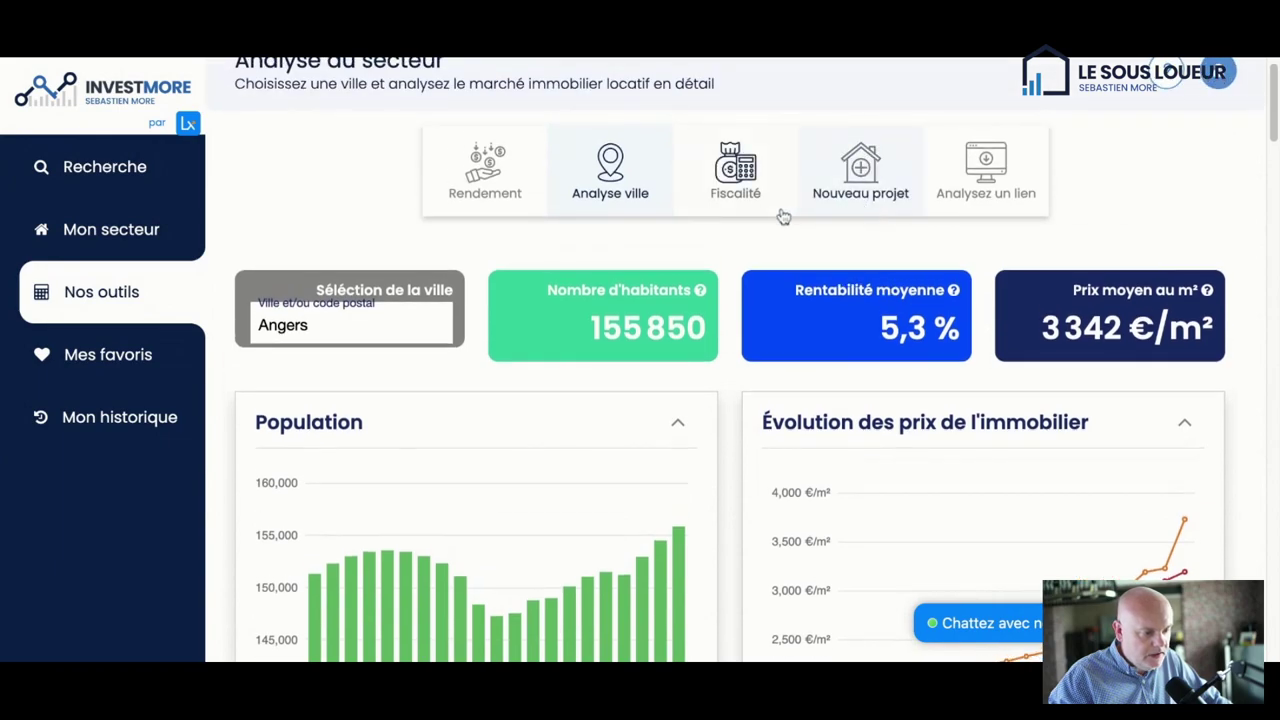
click(485, 175)
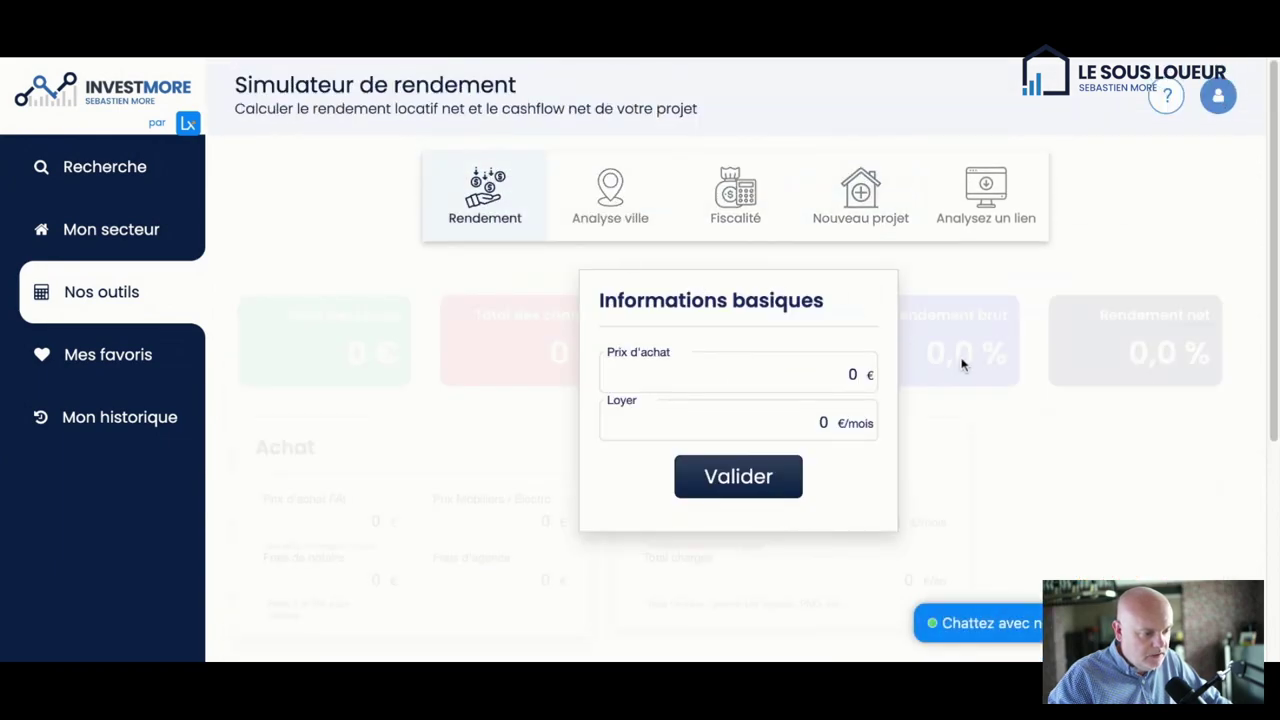
click(120, 192)
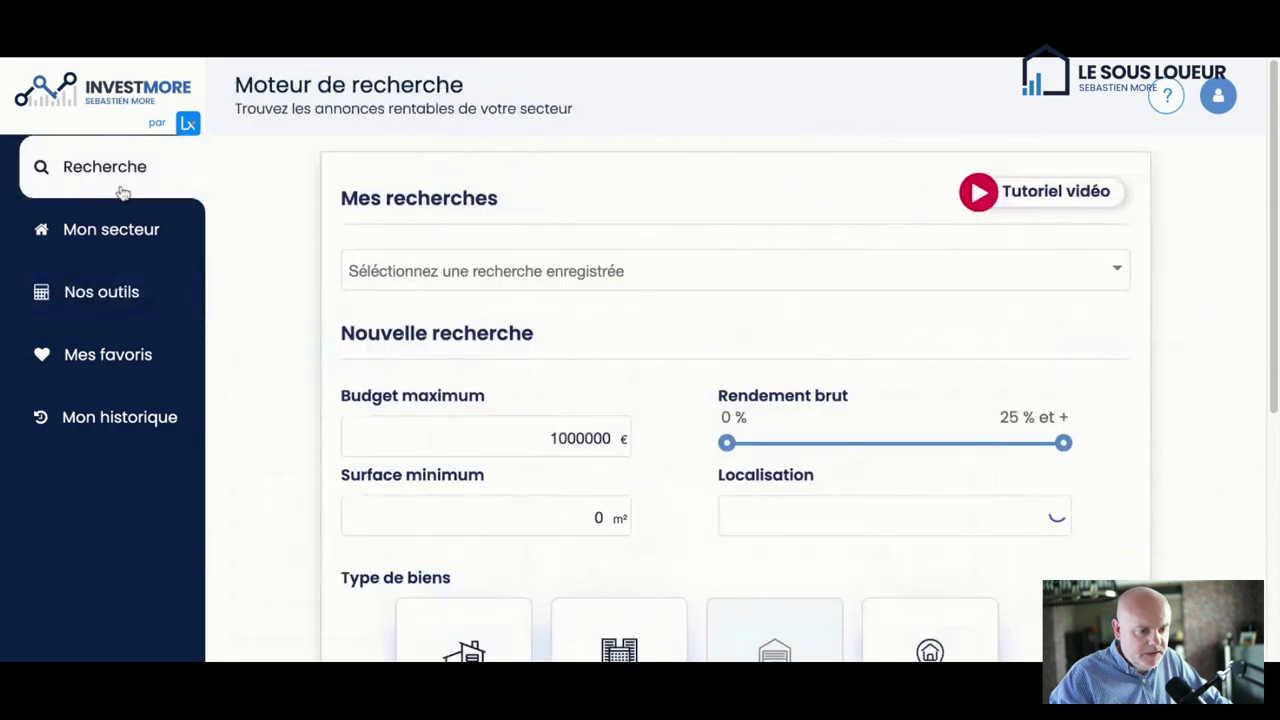
Step: Start a new search sector and validate Angers (Toute la ville) as the city to include
click(71, 220)
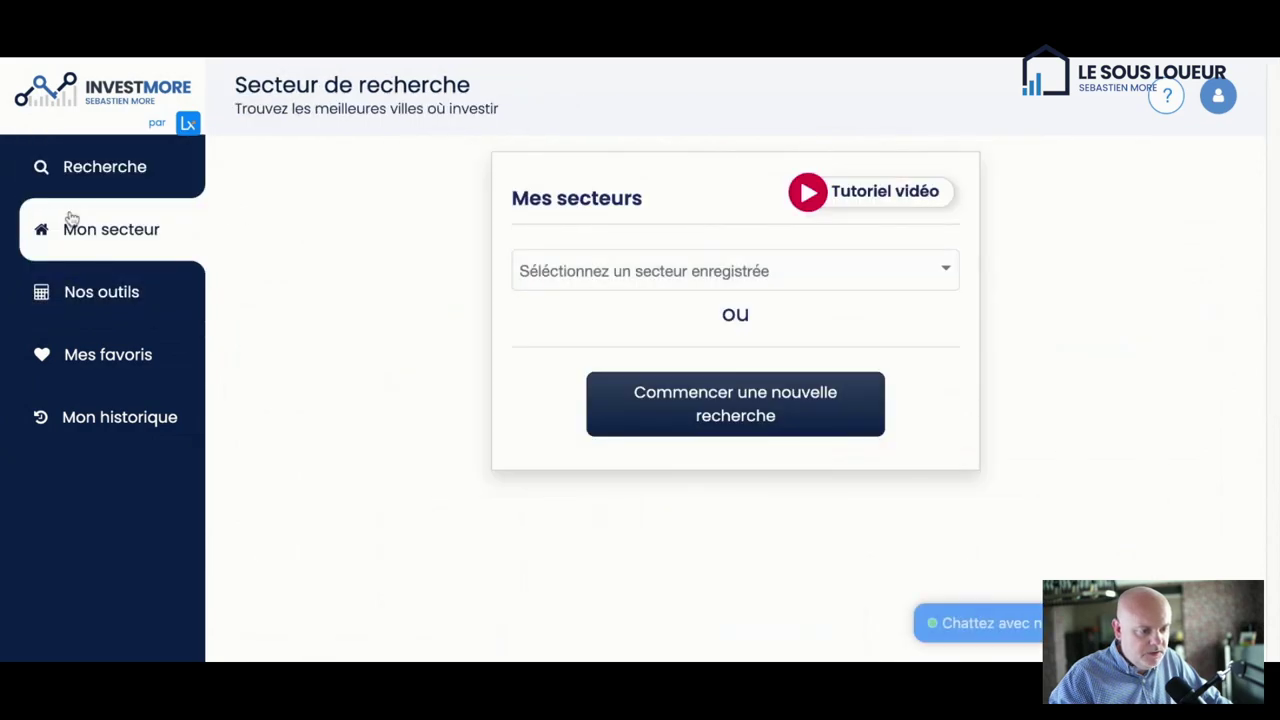
click(557, 284)
click(551, 420)
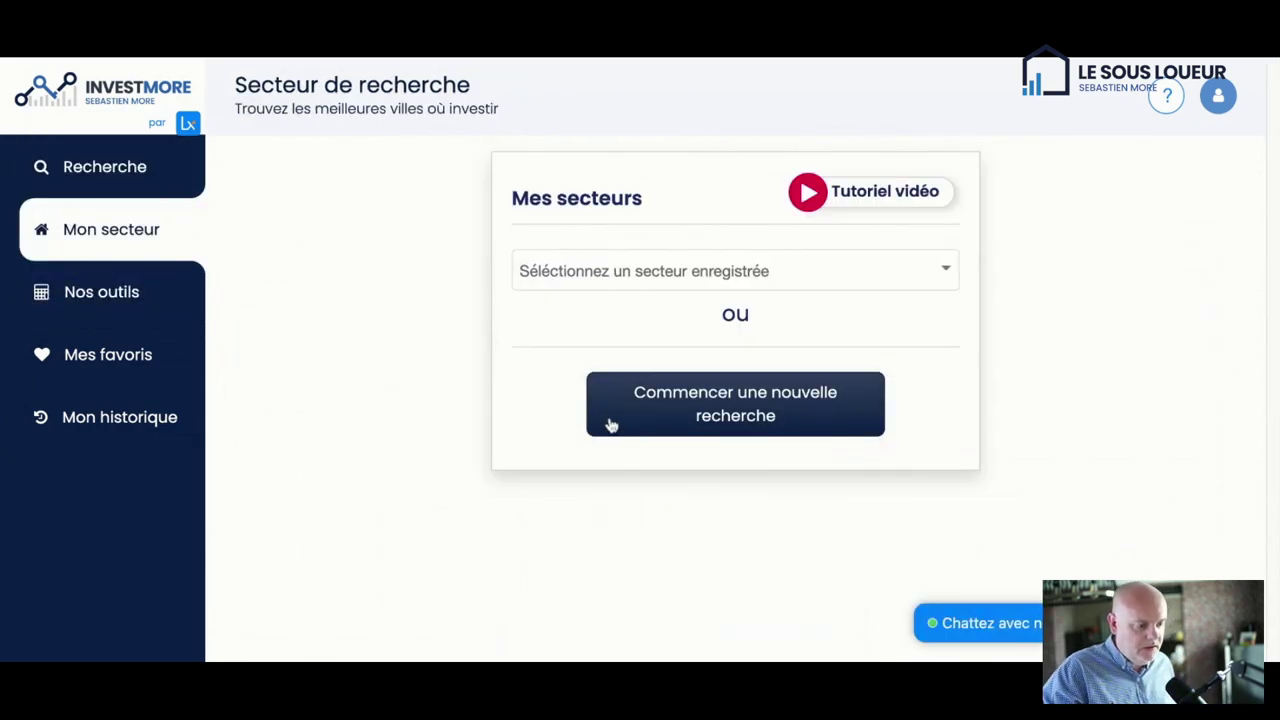
click(610, 424)
click(785, 320)
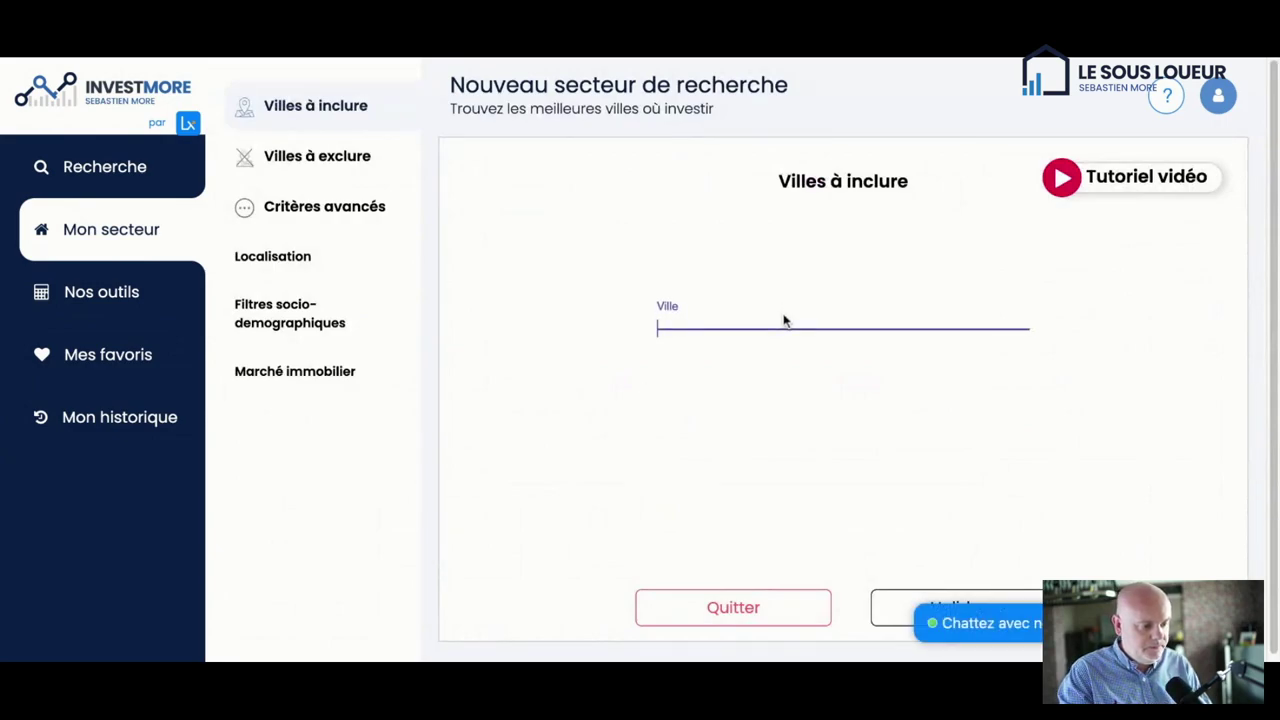
text(Angers)
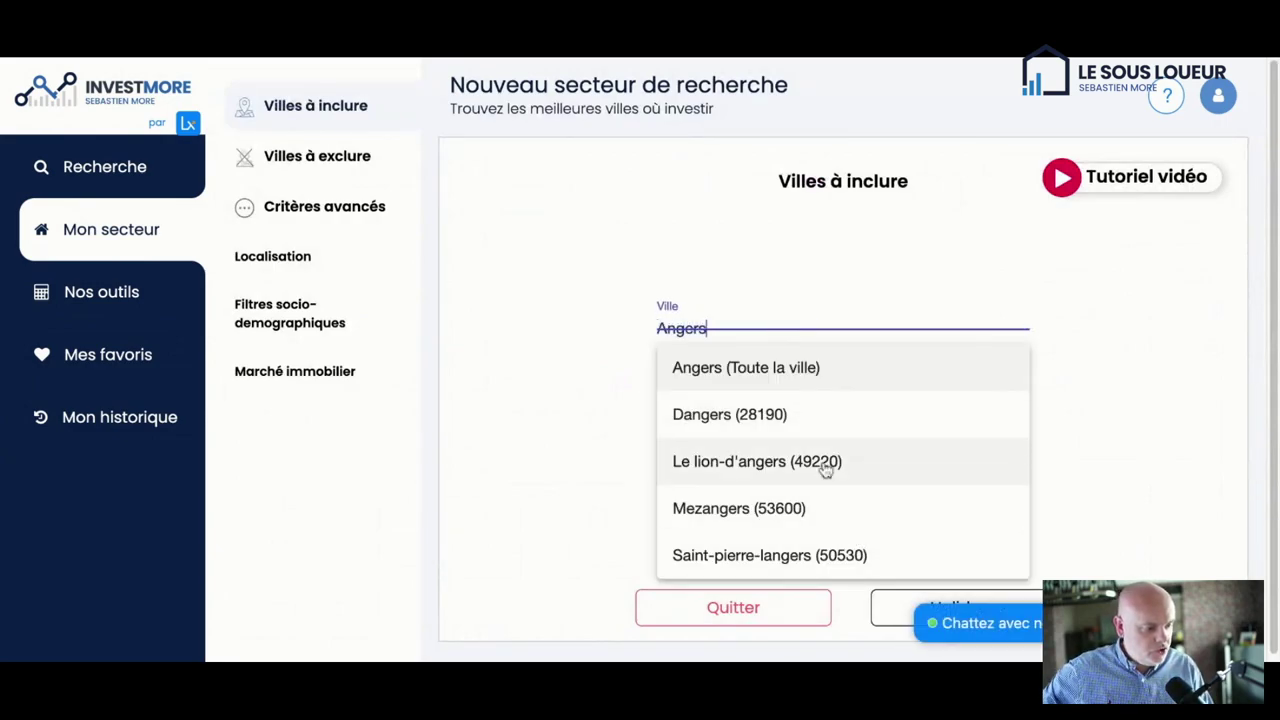
click(804, 367)
click(905, 608)
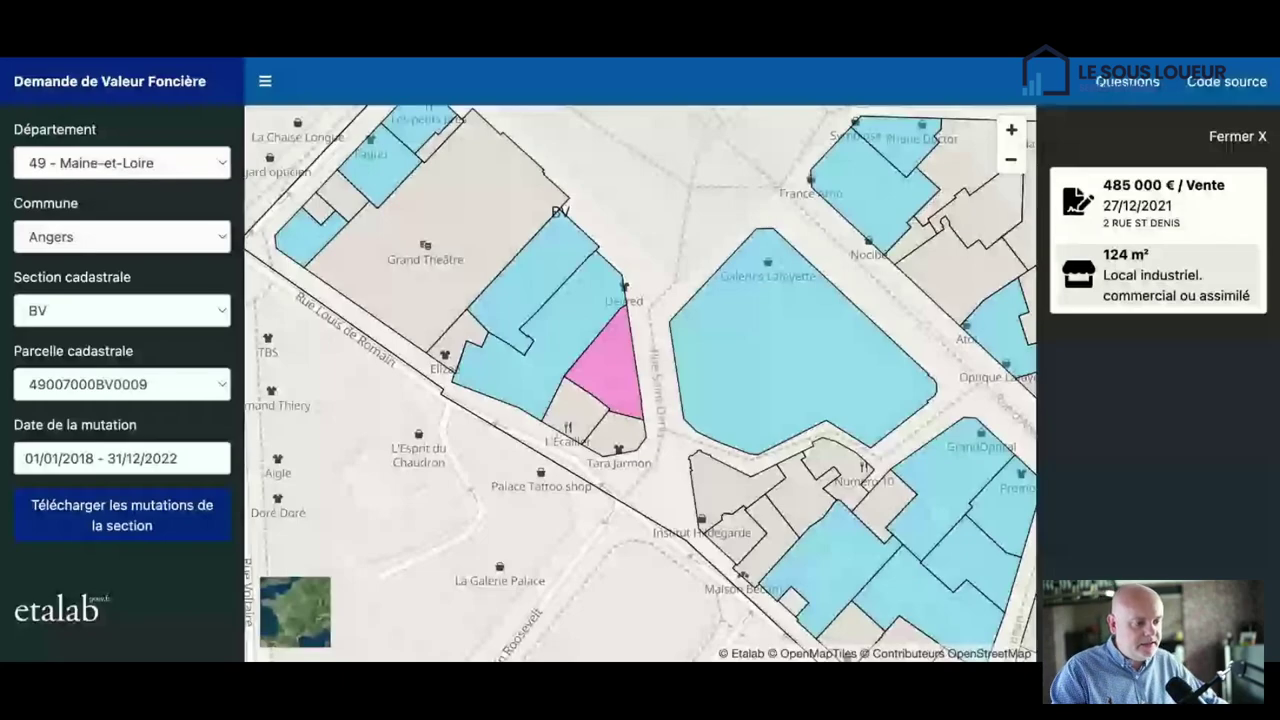
Step: On the Demande de Valeur Foncière map, show the sales for parcel 49007000BV0008 and expand the one dated 29/04/2022
click(580, 327)
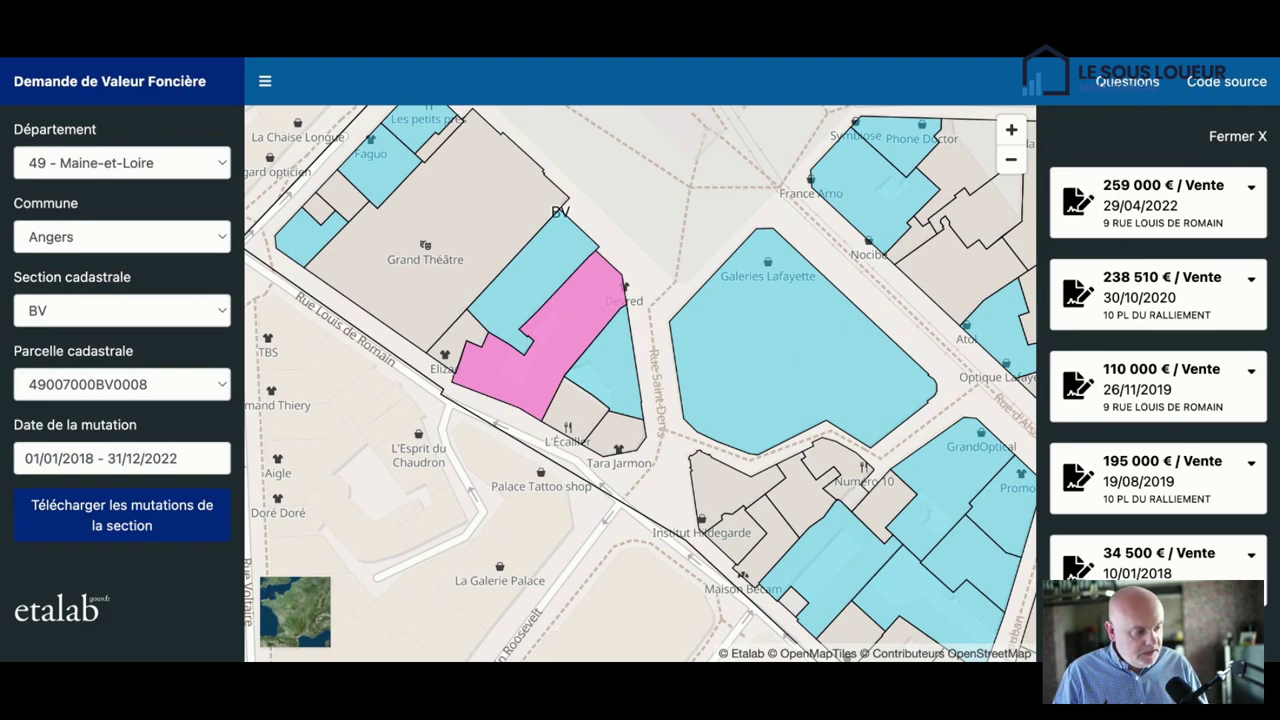
click(1251, 187)
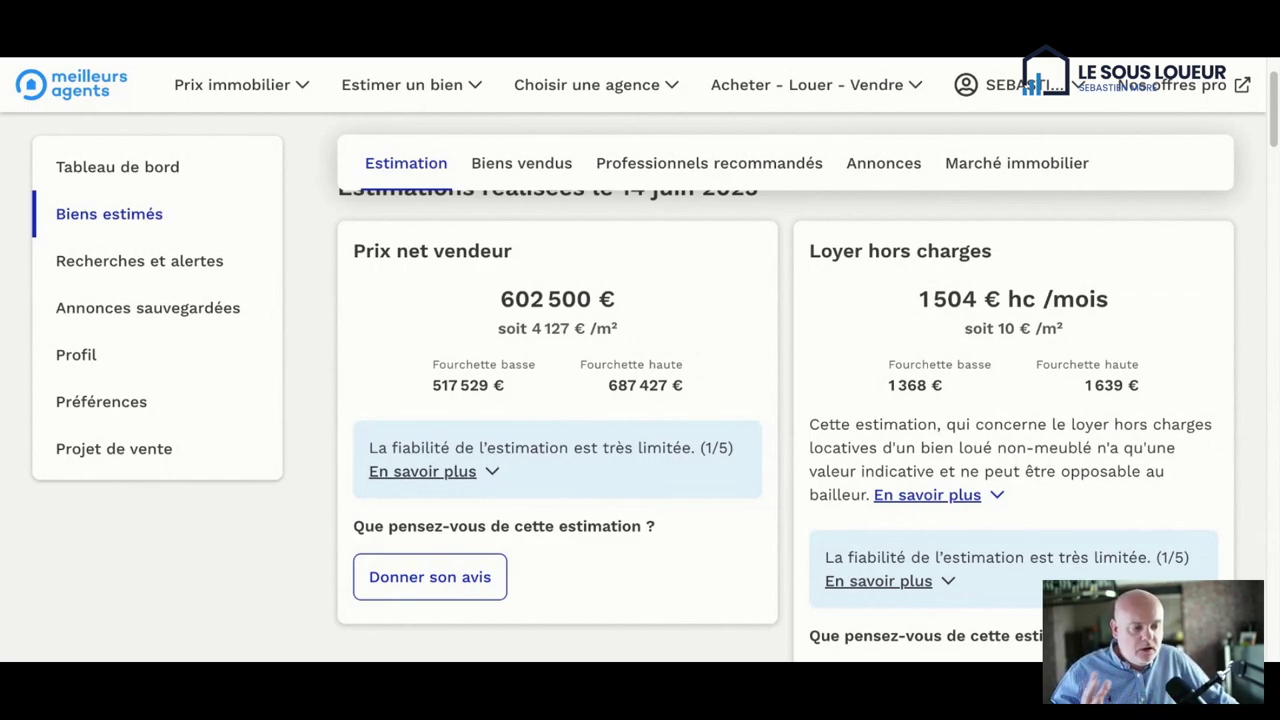
Step: In the Meilleurs Agents estimate, highlight the upper sale price, the upper rent and the estimated monthly rent
drag(648, 390, 610, 392)
double_click(610, 392)
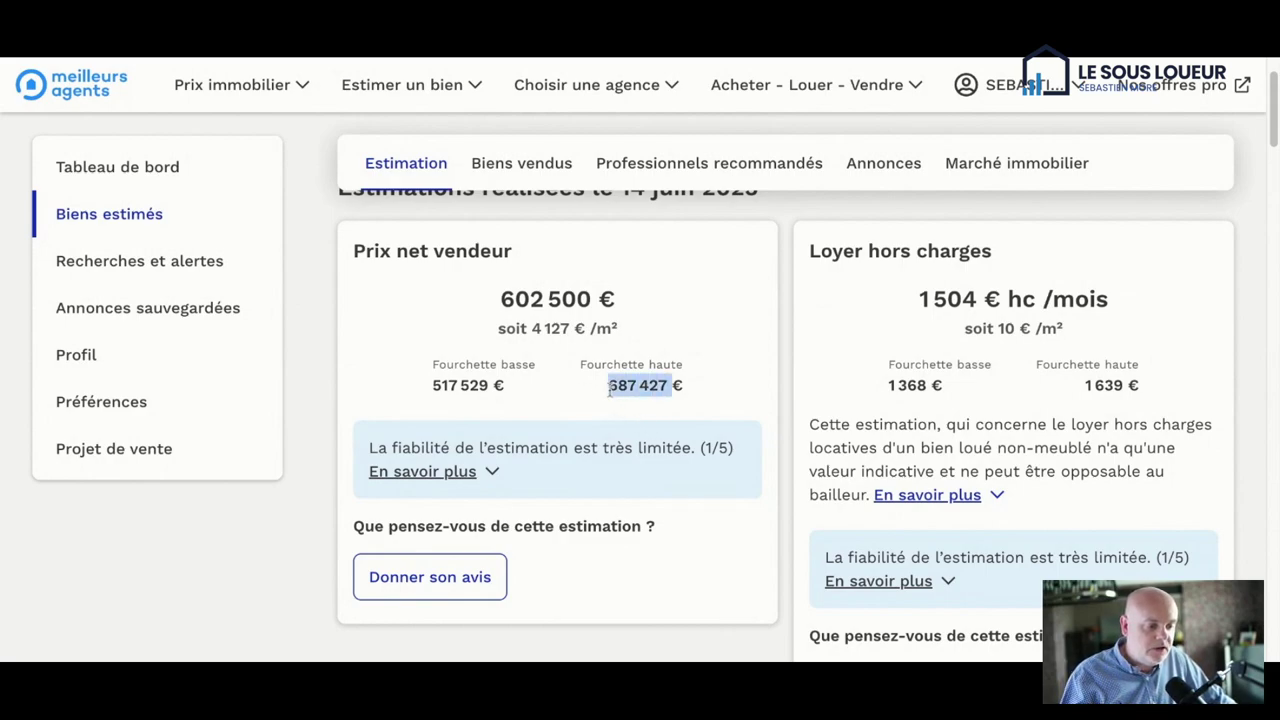
click(556, 327)
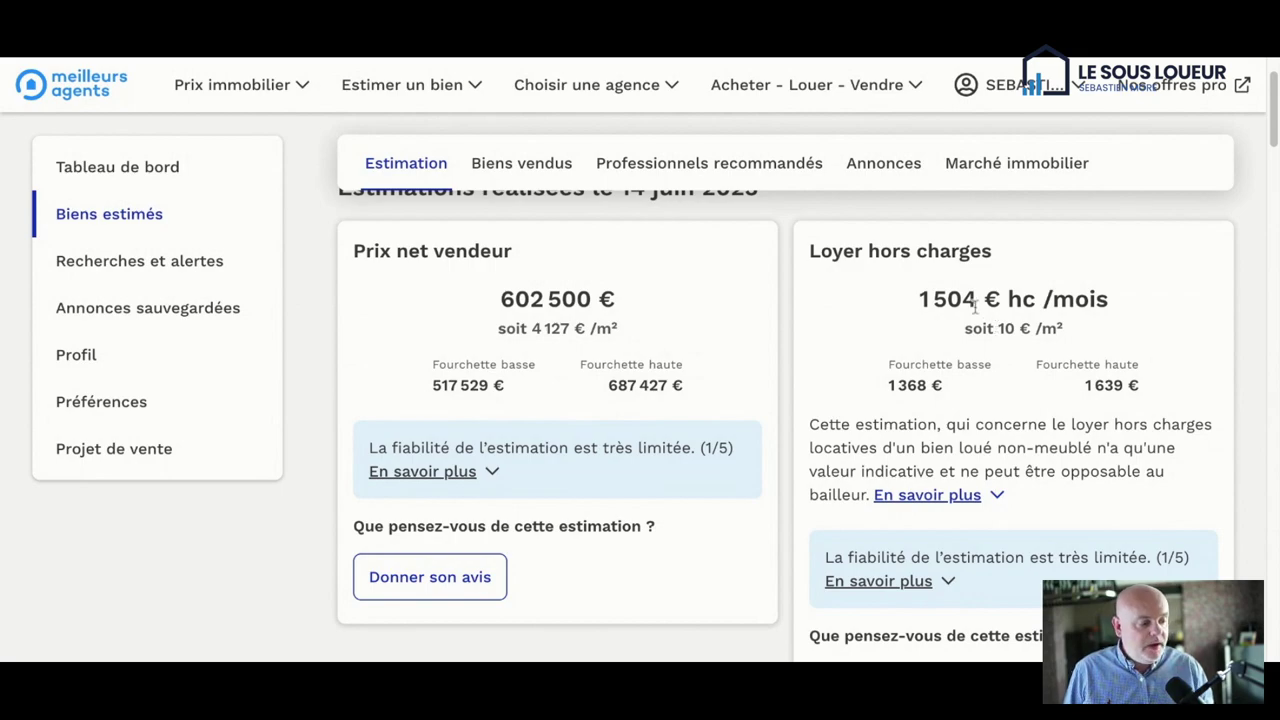
drag(1087, 385, 1124, 385)
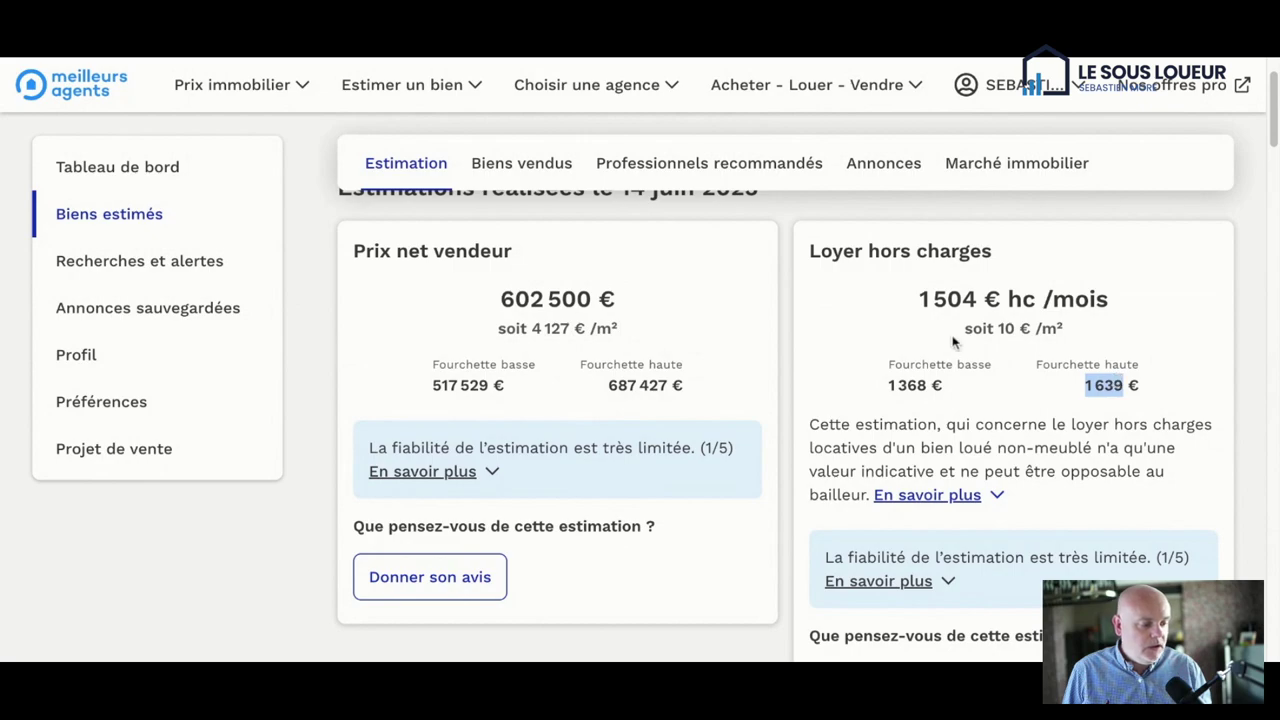
double_click(922, 298)
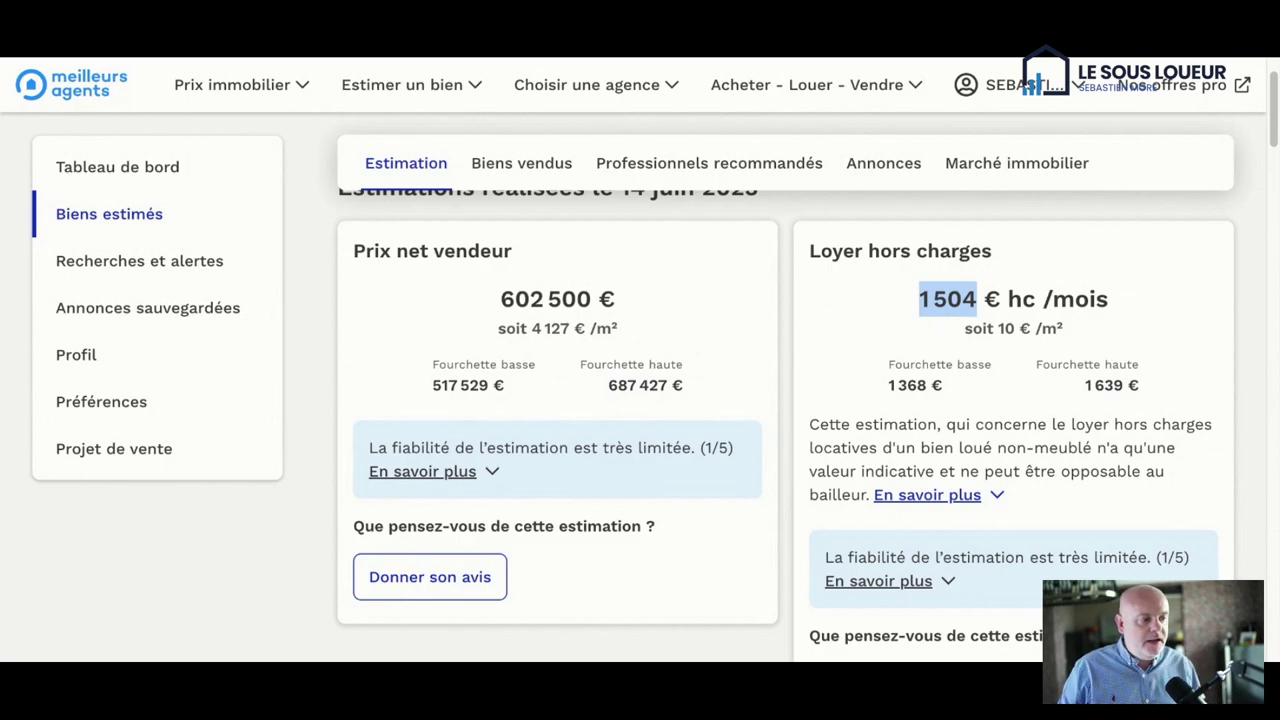
Step: In the Excel cash flow sheet, enter the purchase price 602000€ in A4, below the 146M2 surface
click(1146, 62)
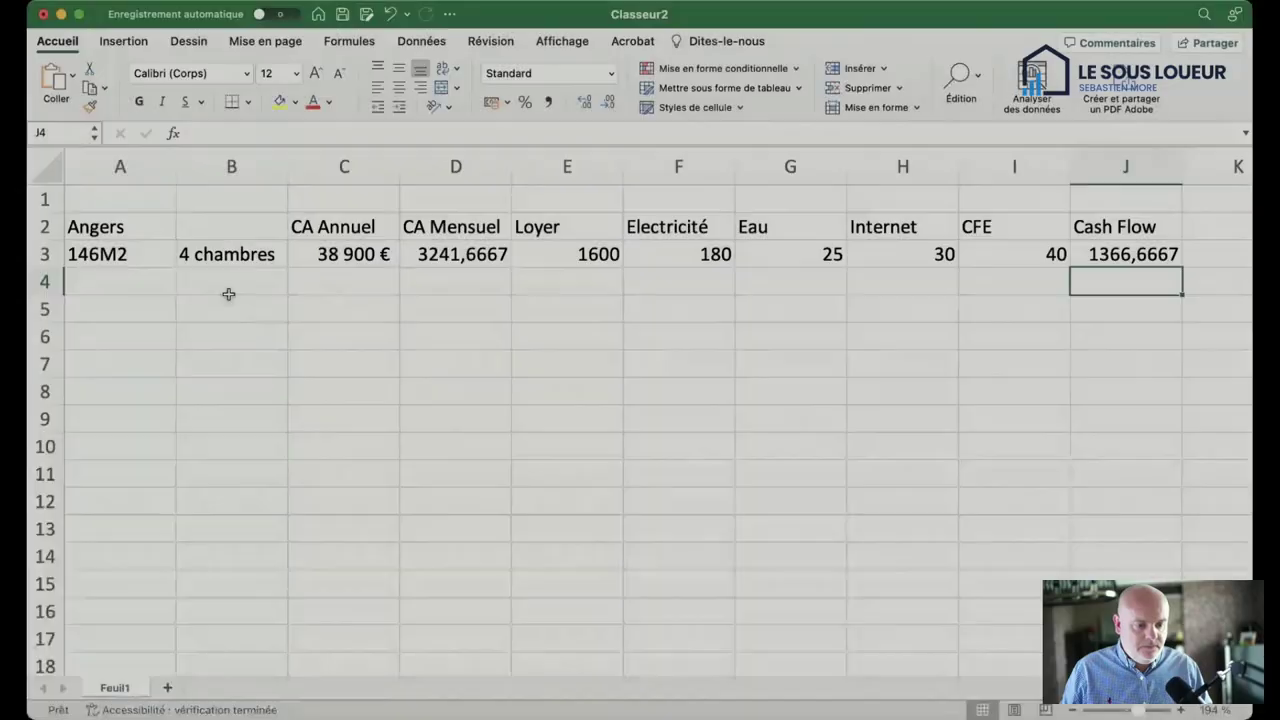
click(118, 281)
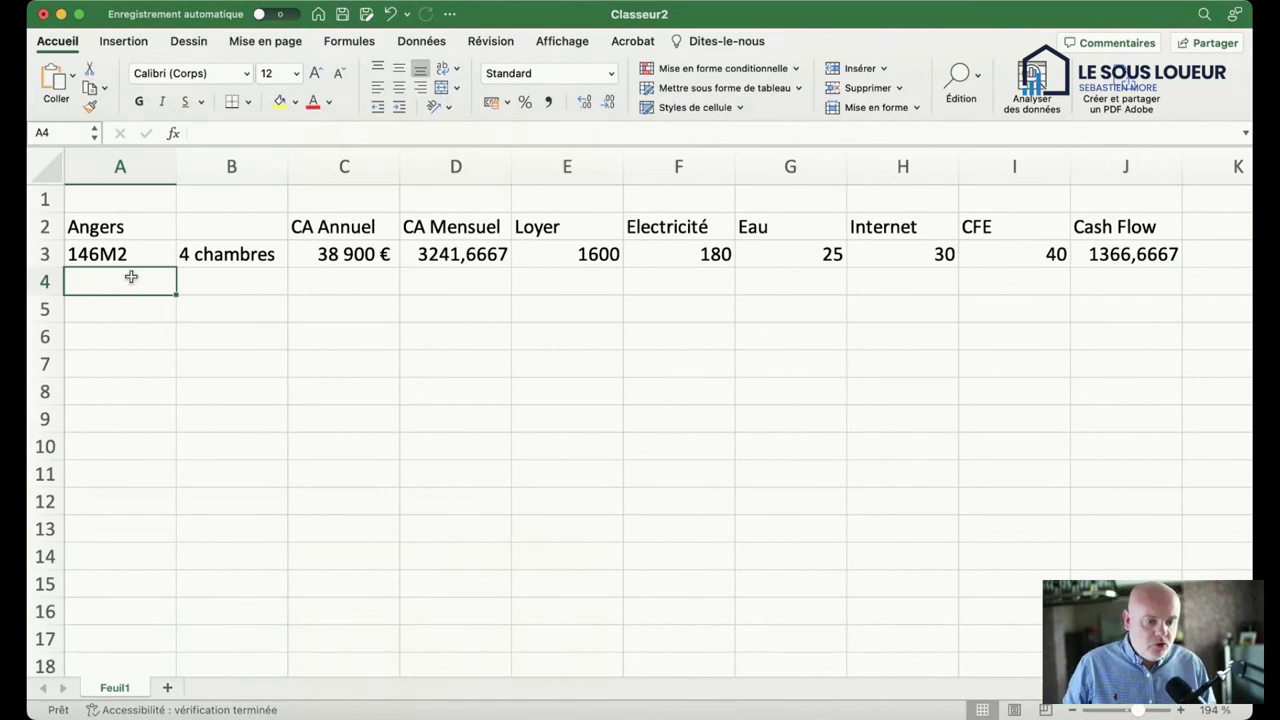
text(6)
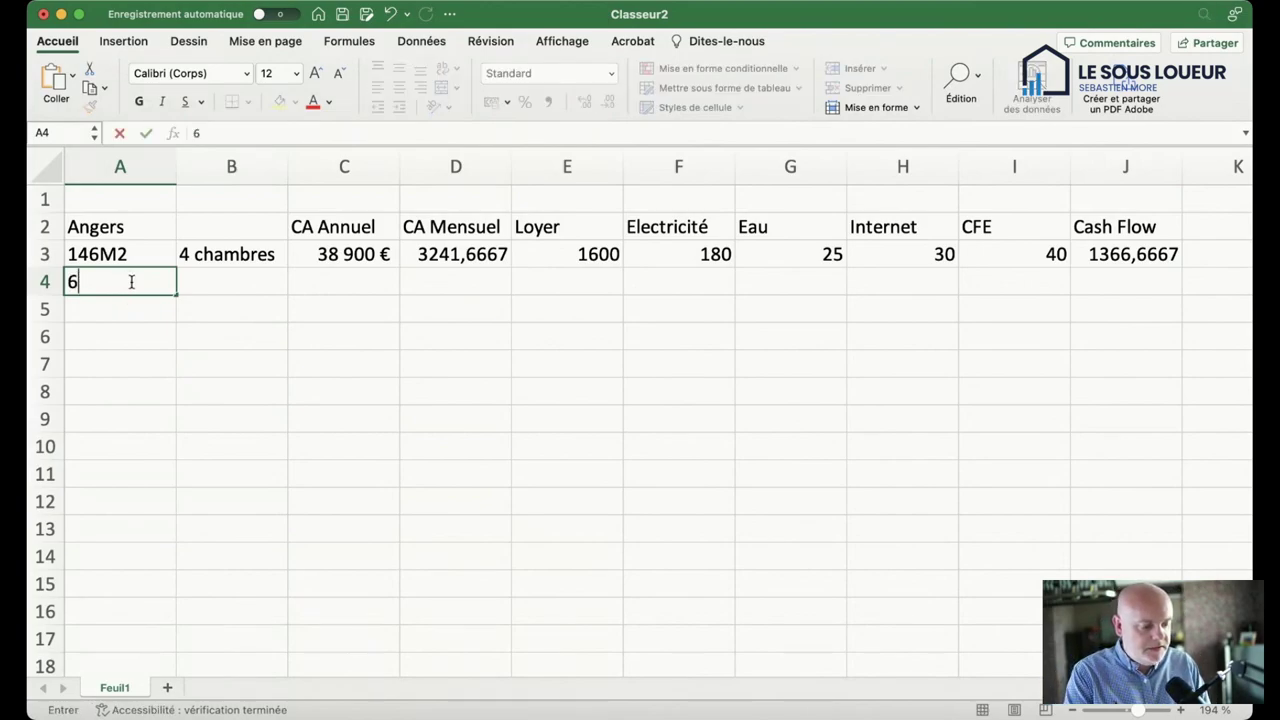
text(02000€)
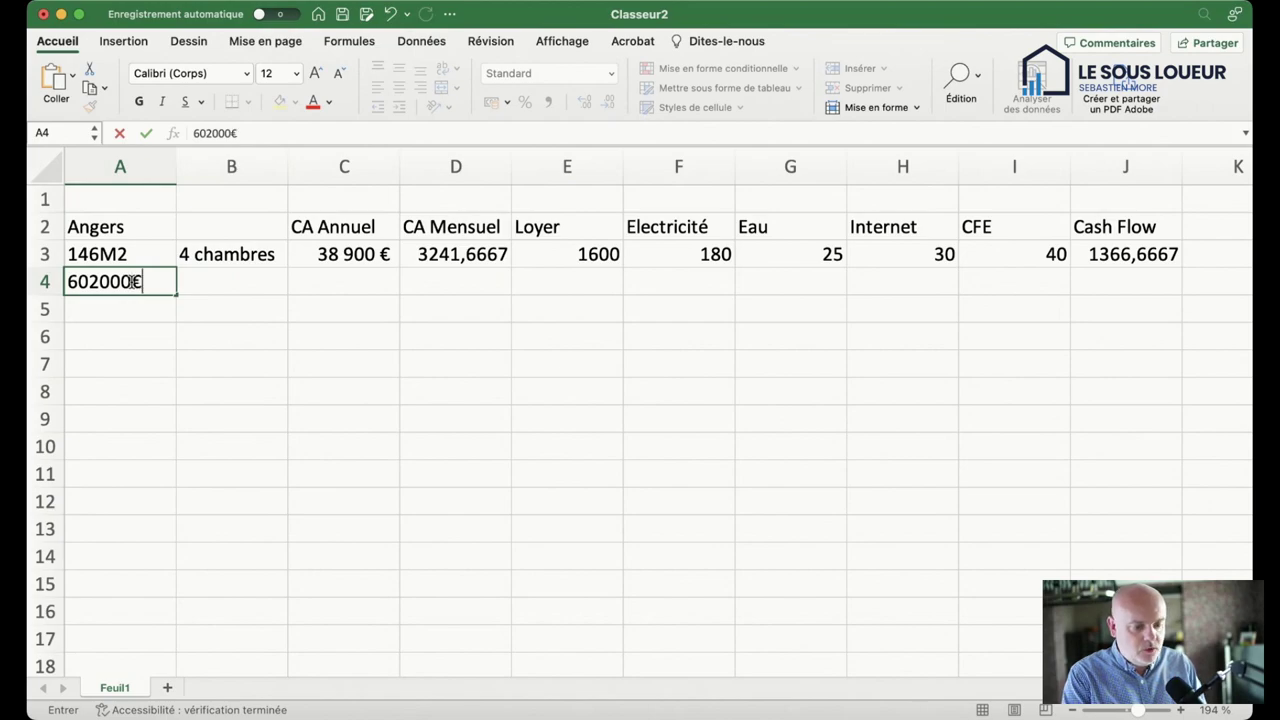
key(Return)
click(133, 284)
key(Right)
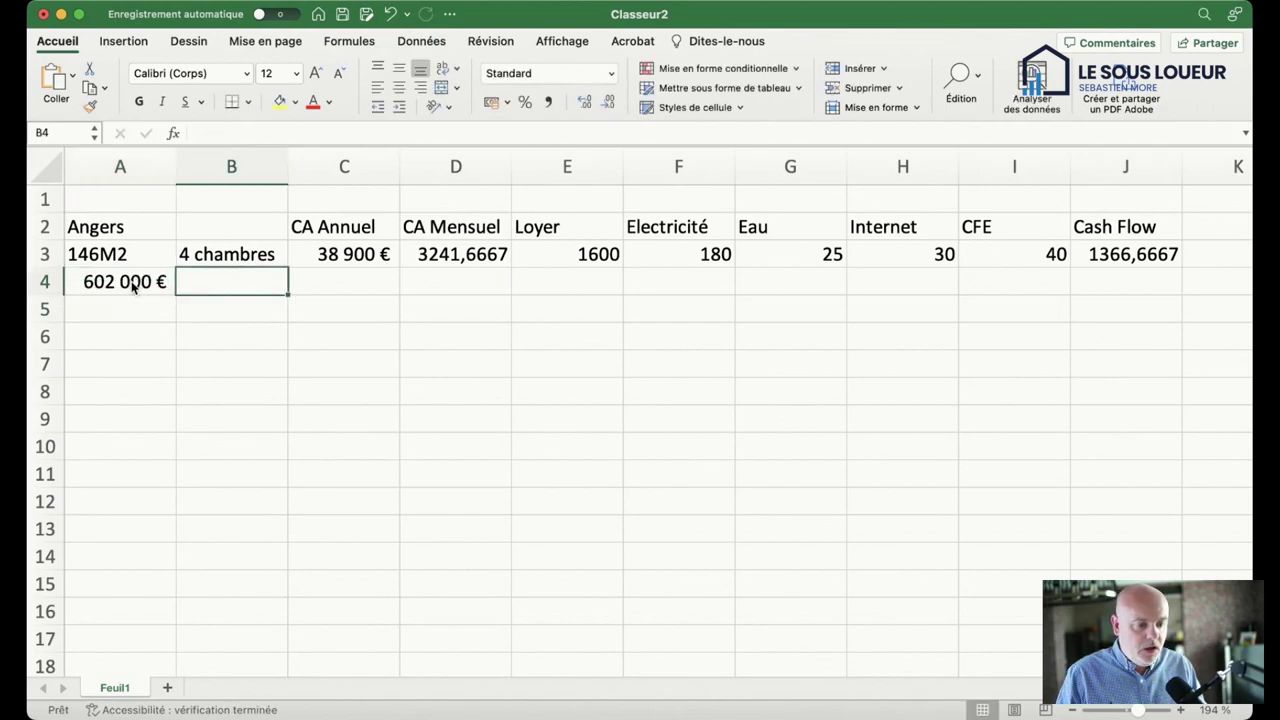
Step: Enter =660000 in B4, next to the 602 000 € purchase price
text(=)
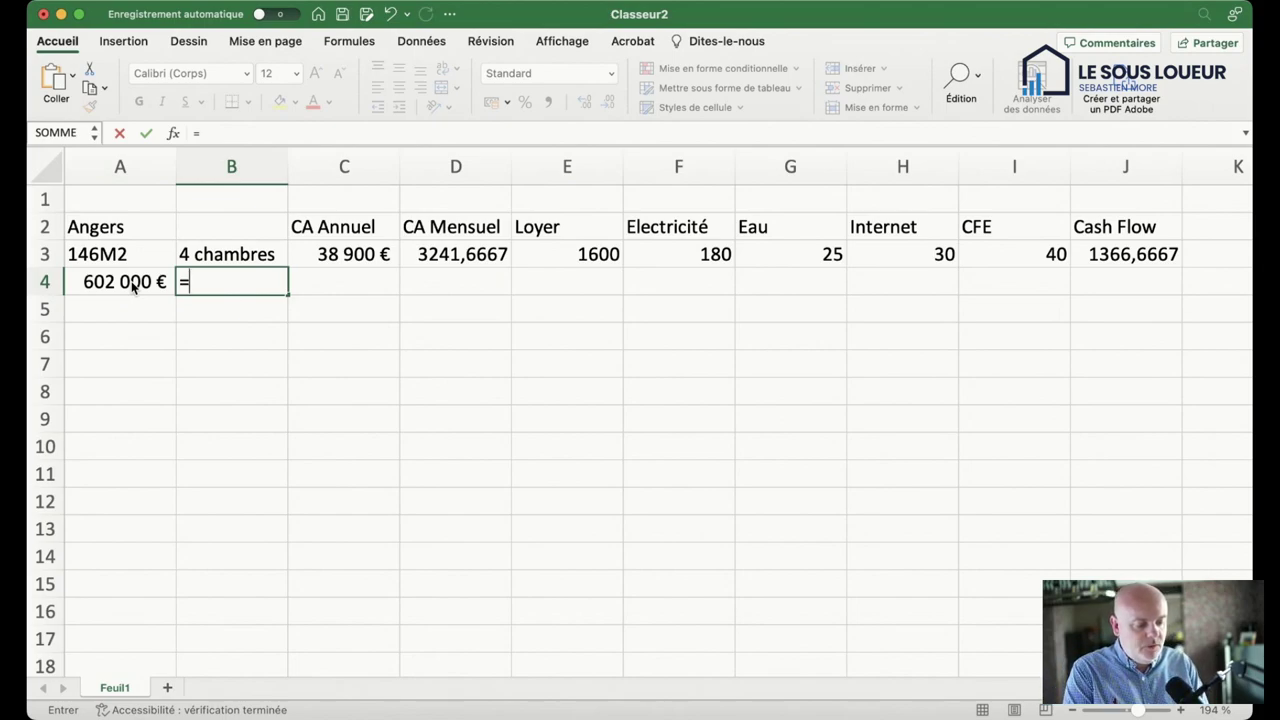
text(66000)
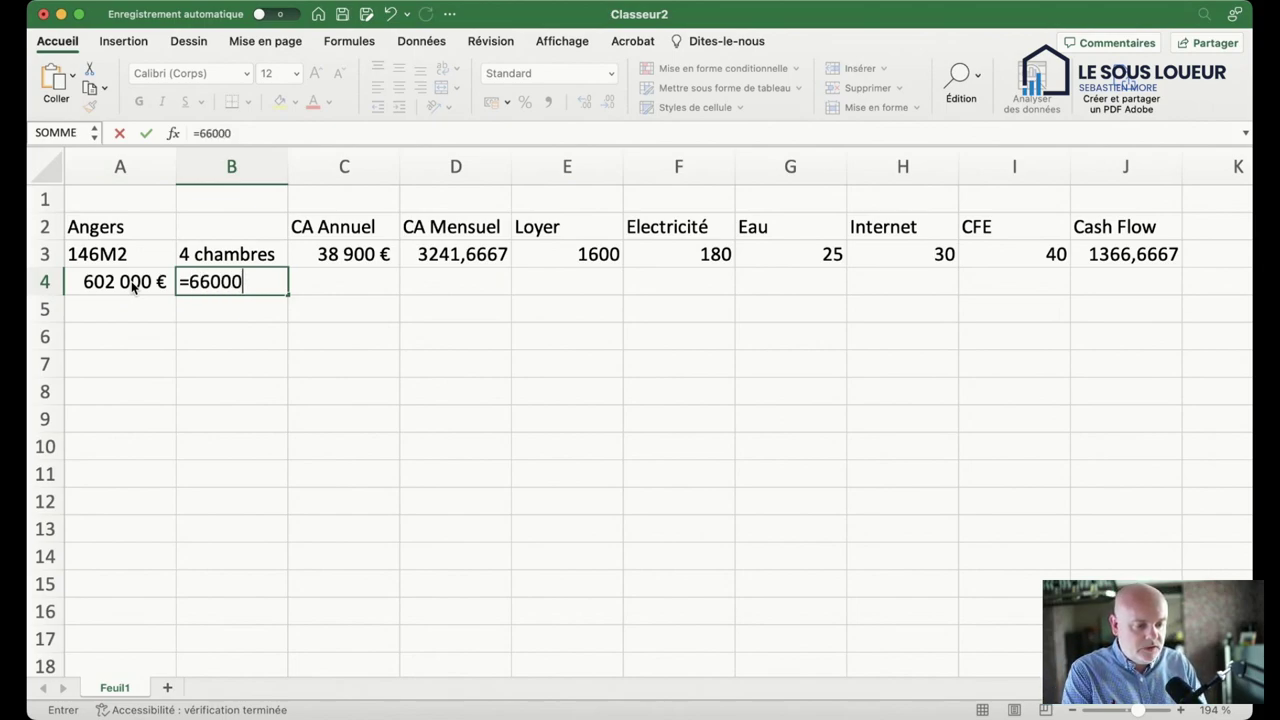
text(0)
key(Return)
key(Up)
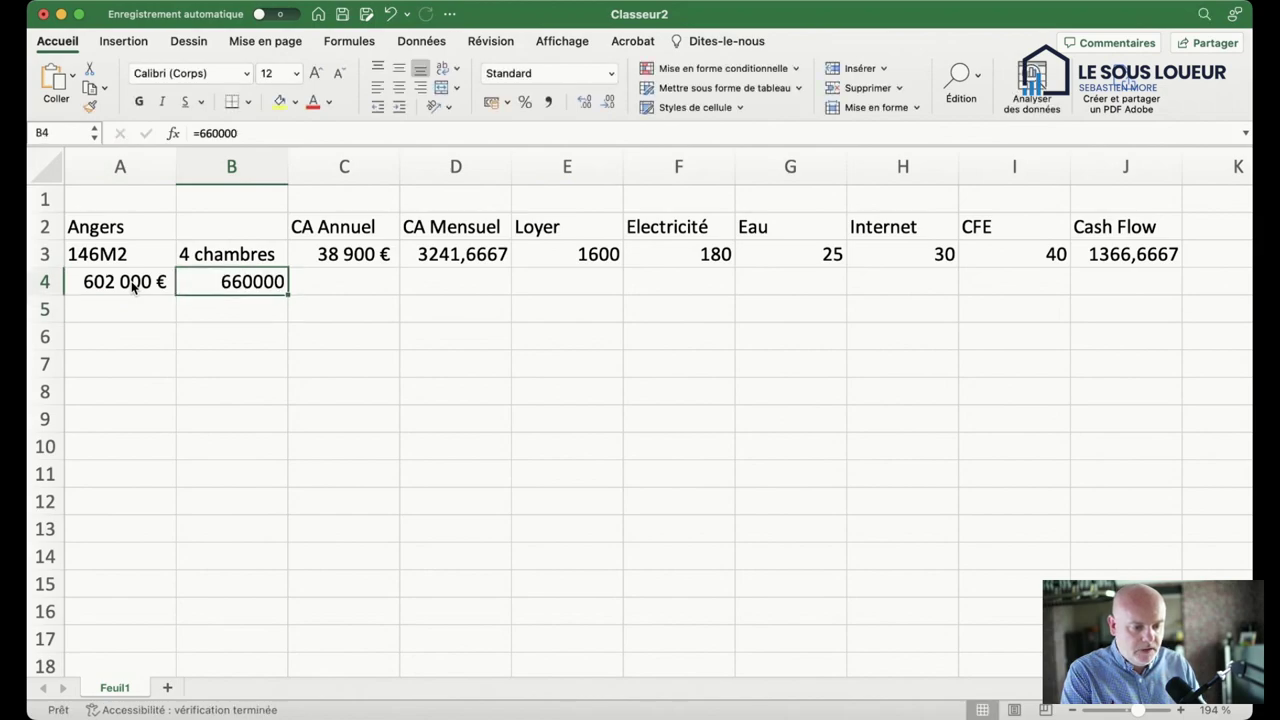
click(270, 132)
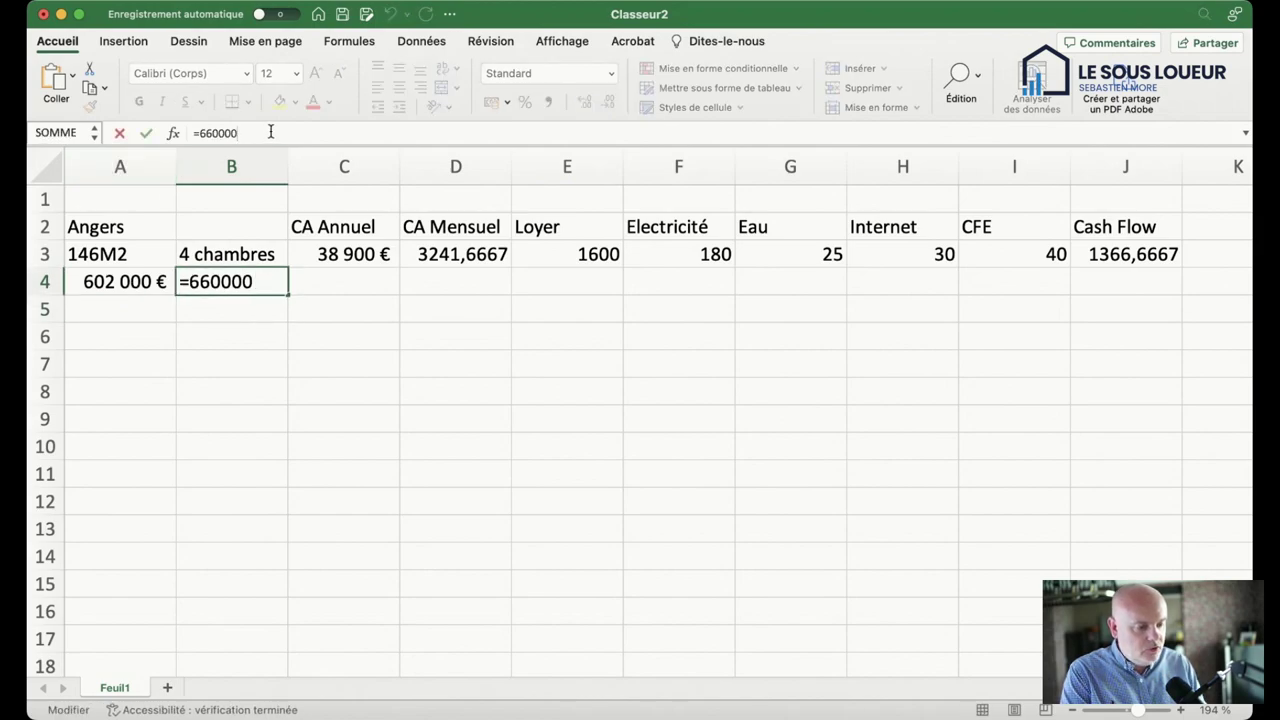
text(€)
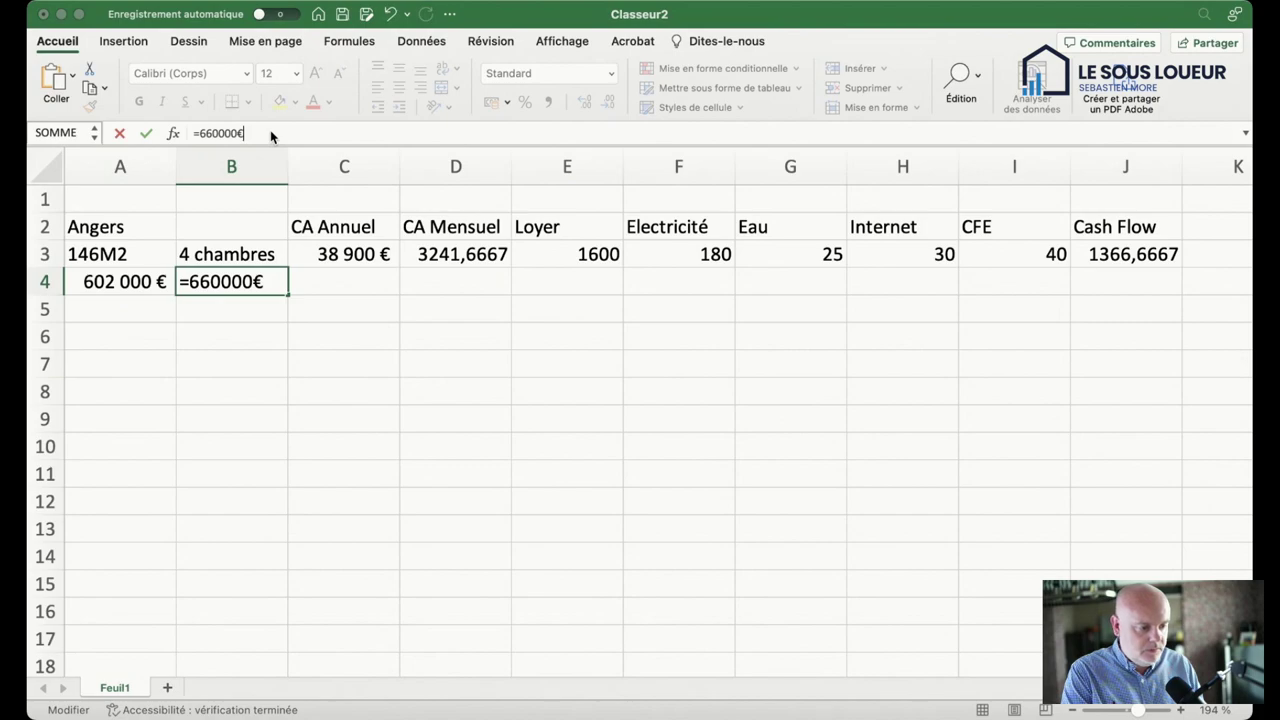
key(BackSpace)
key(Return)
key(Up)
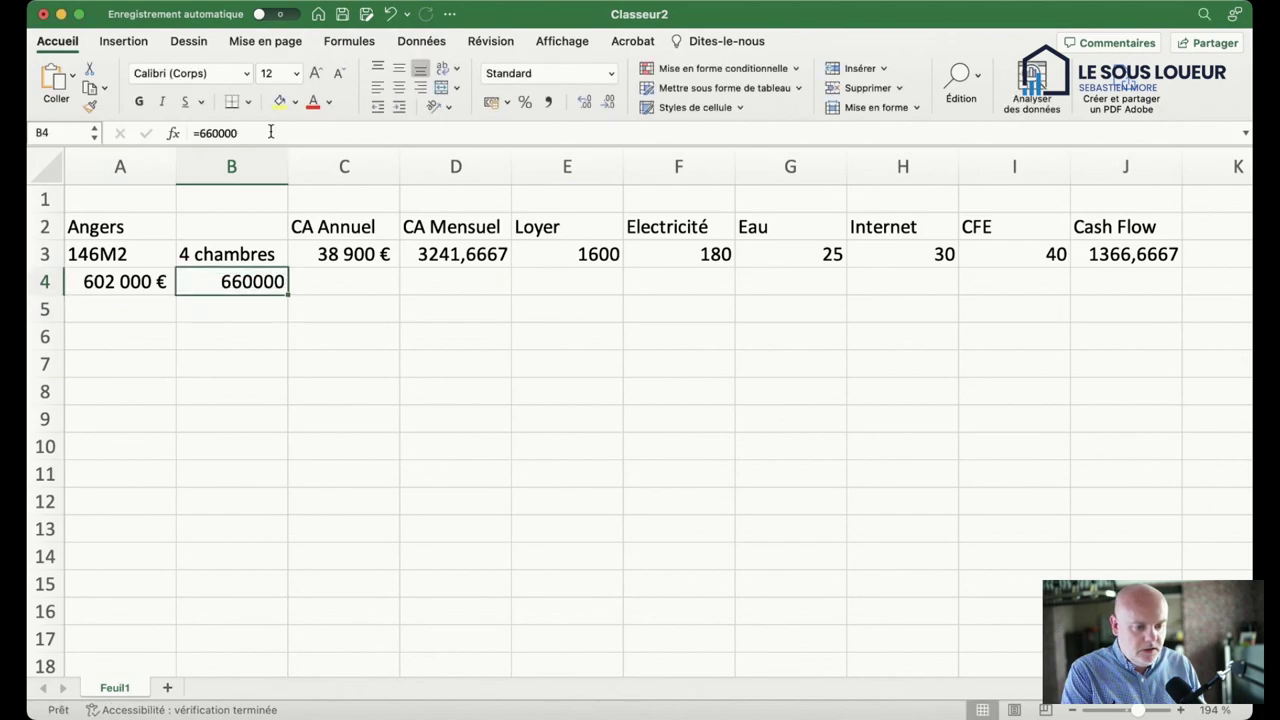
Step: Change the formula in B4 to the plain currency amount 660000€
click(197, 133)
key(BackSpace)
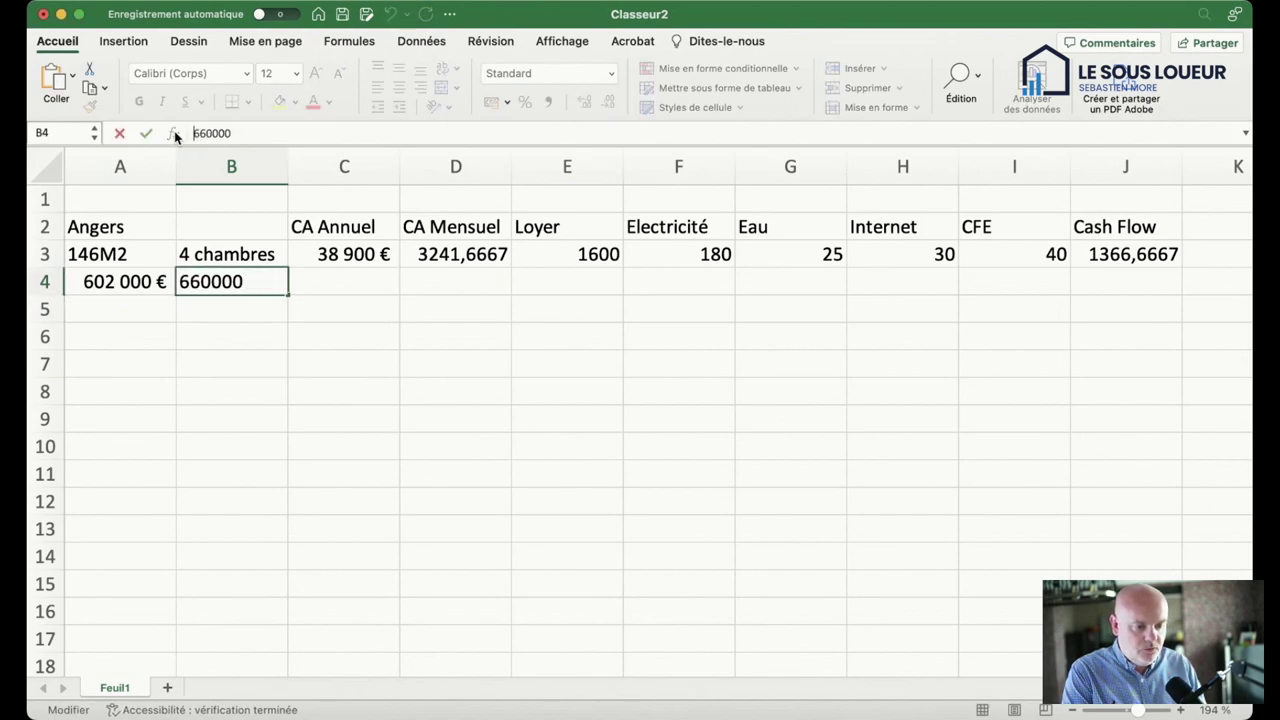
text(€)
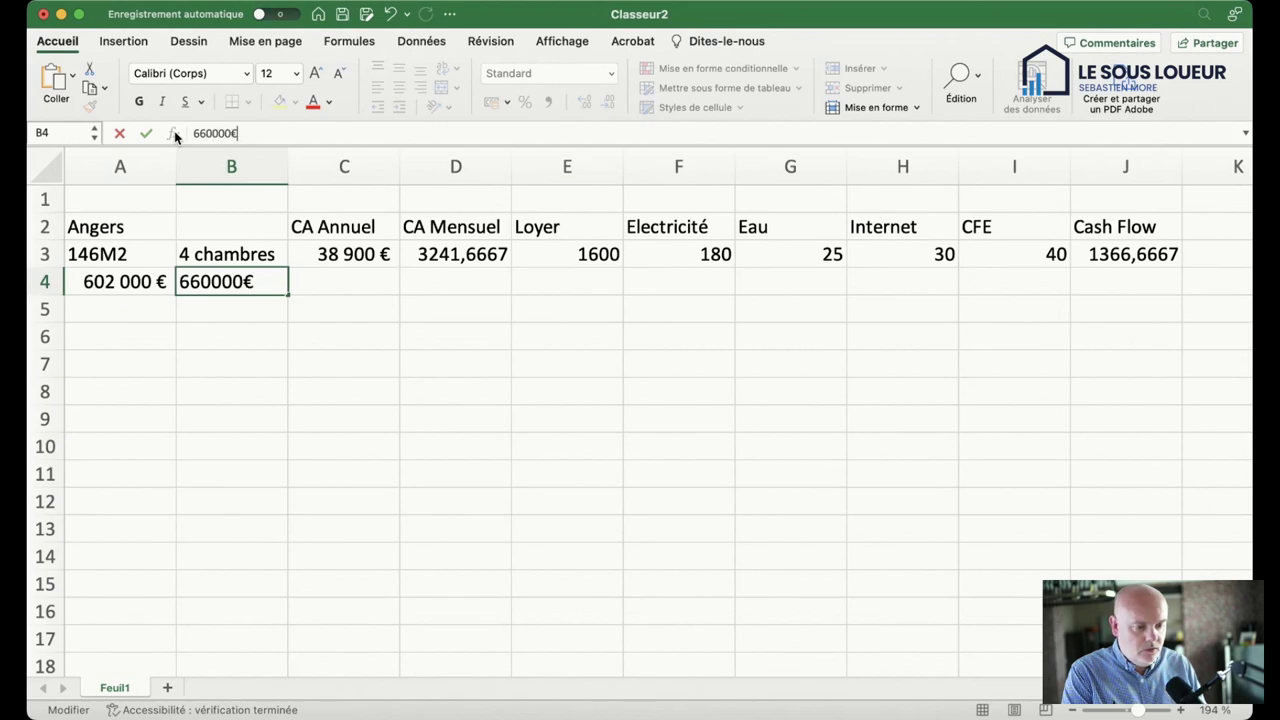
key(Return)
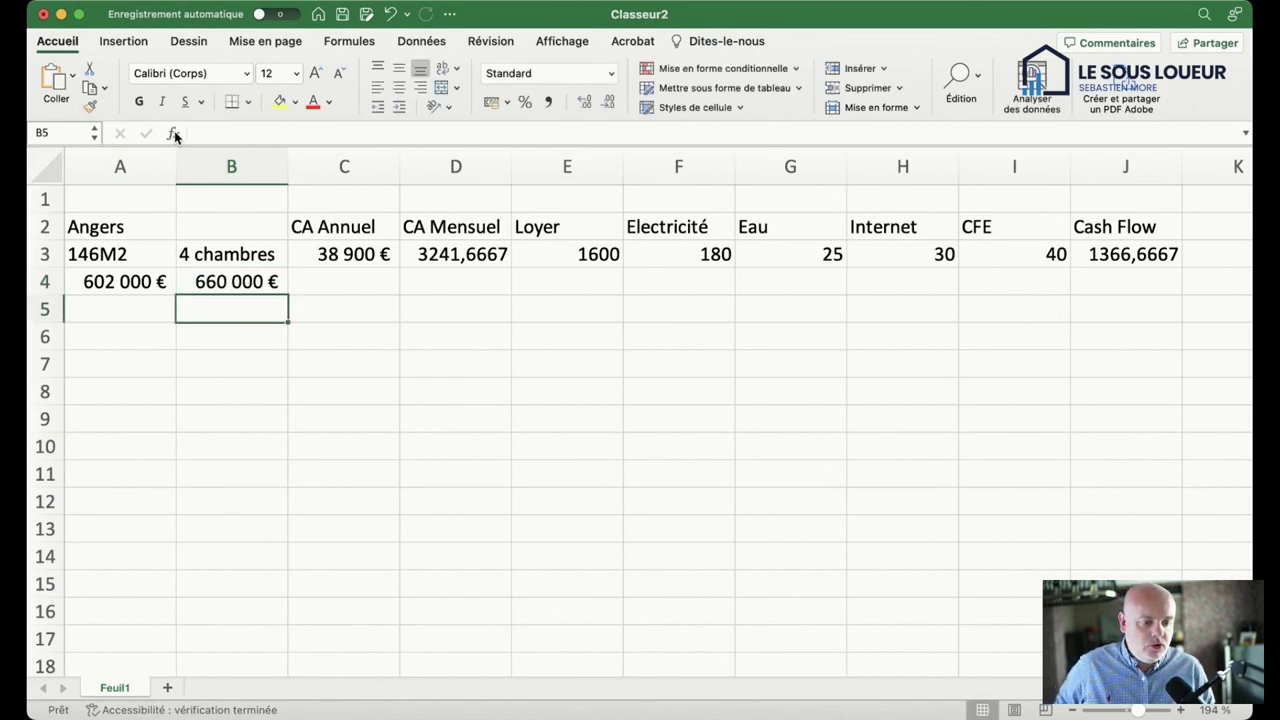
Step: Switch to the Meilleurtaux website and open its mortgage calculator for monthly payments (Calcul de mensualités)
key(super+Tab)
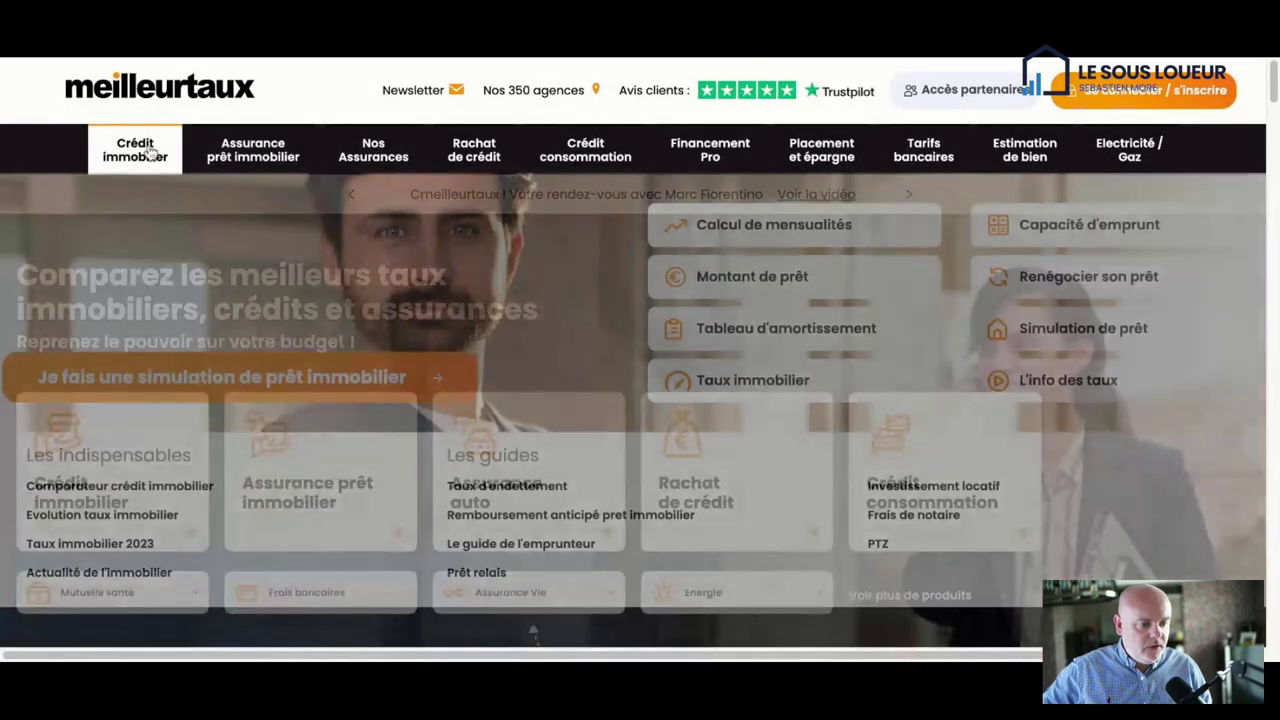
click(150, 152)
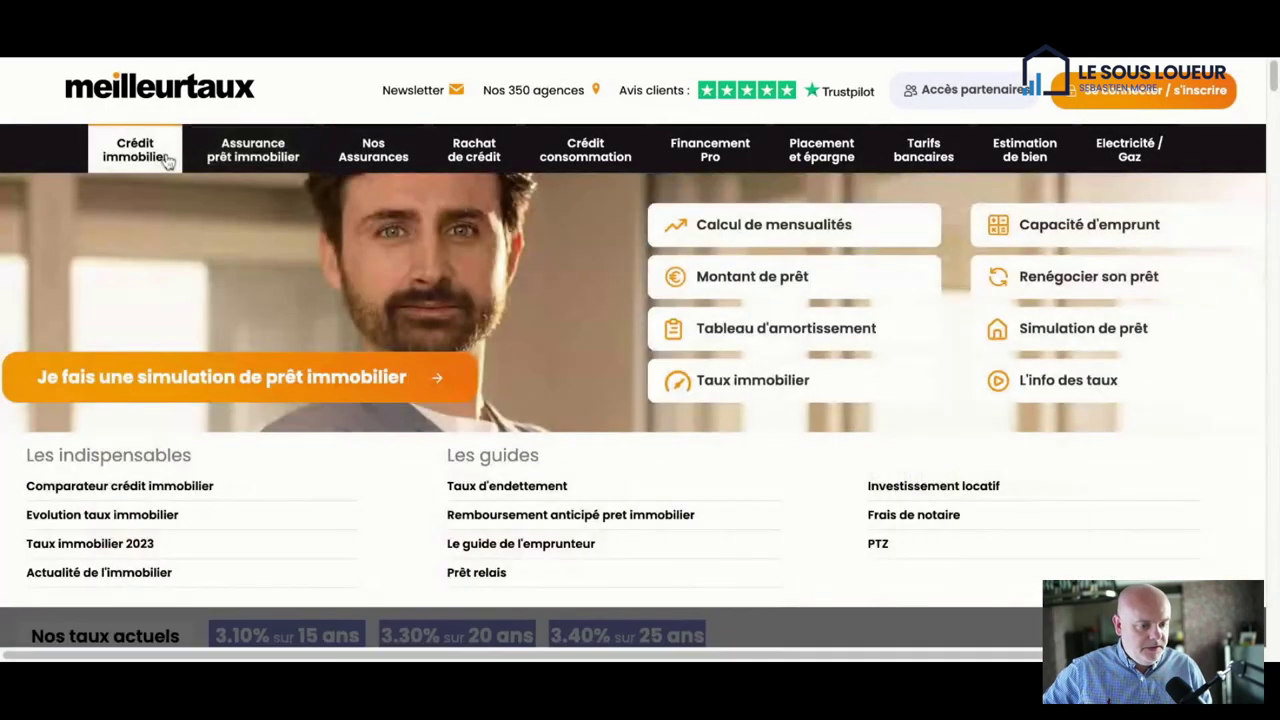
mouse_move(253, 152)
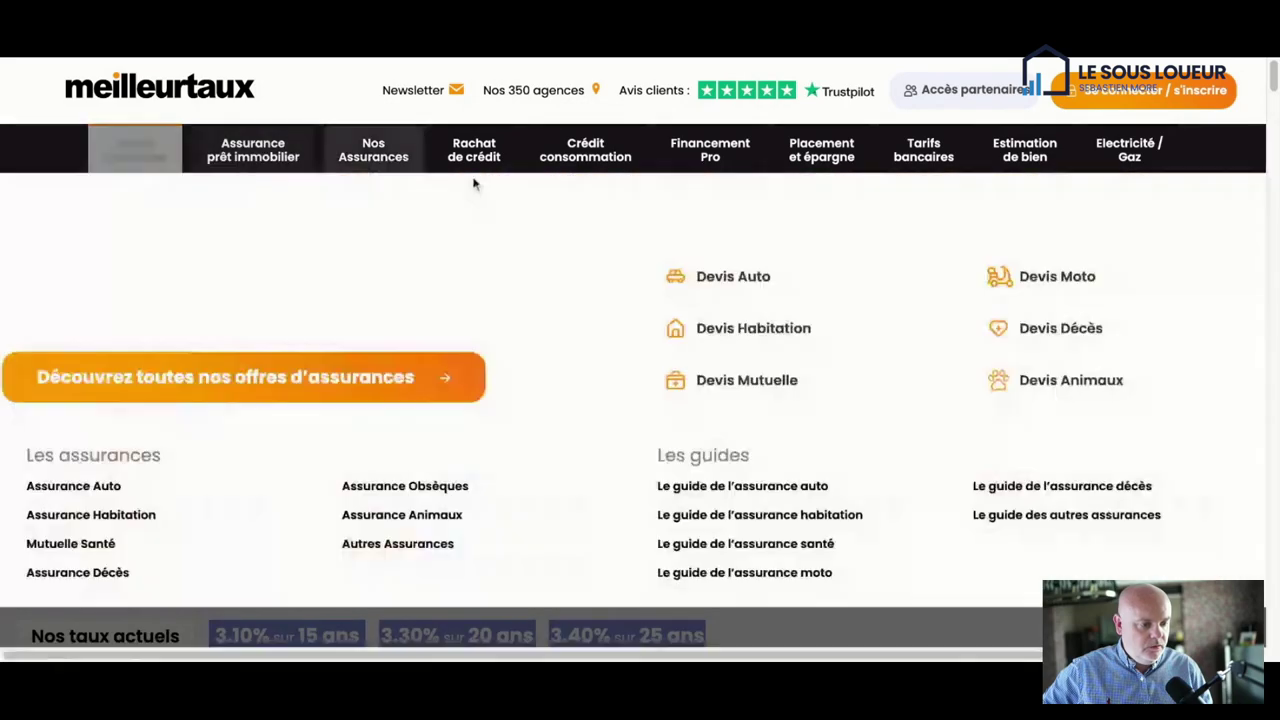
mouse_move(115, 175)
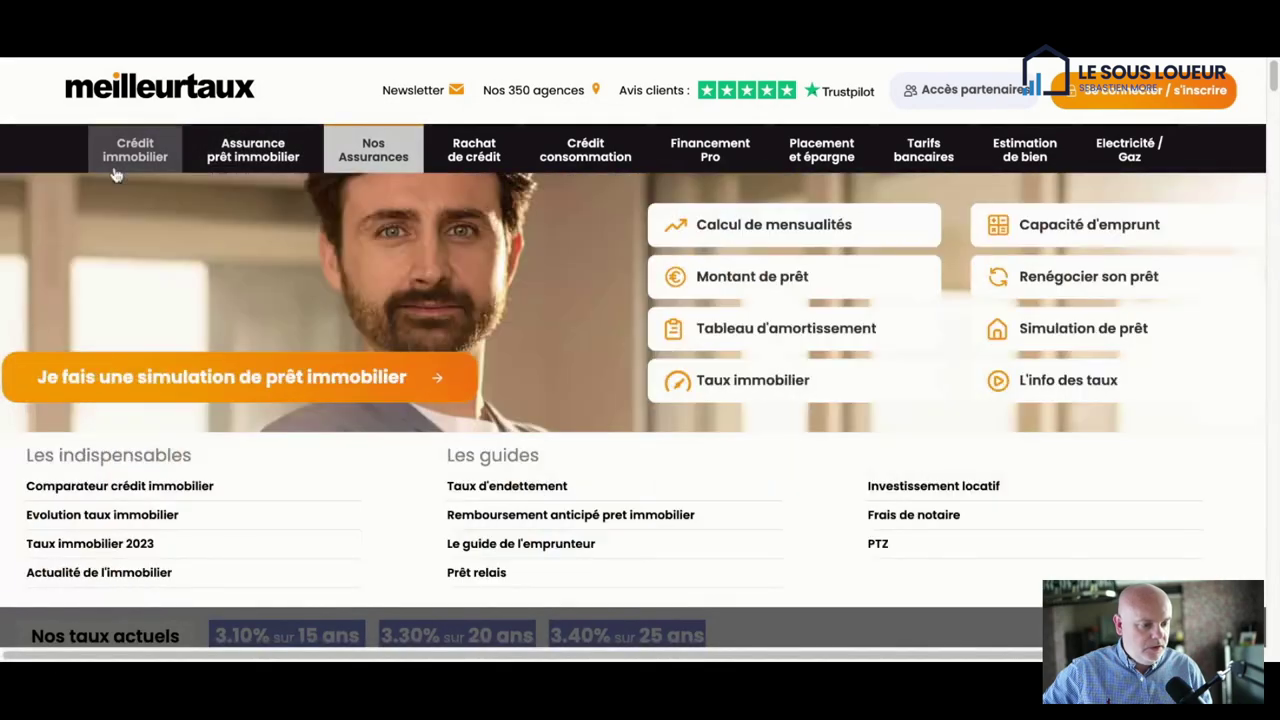
click(705, 229)
Step: Calculate the monthly payment for a loan of 660000 € over 20 years
click(534, 446)
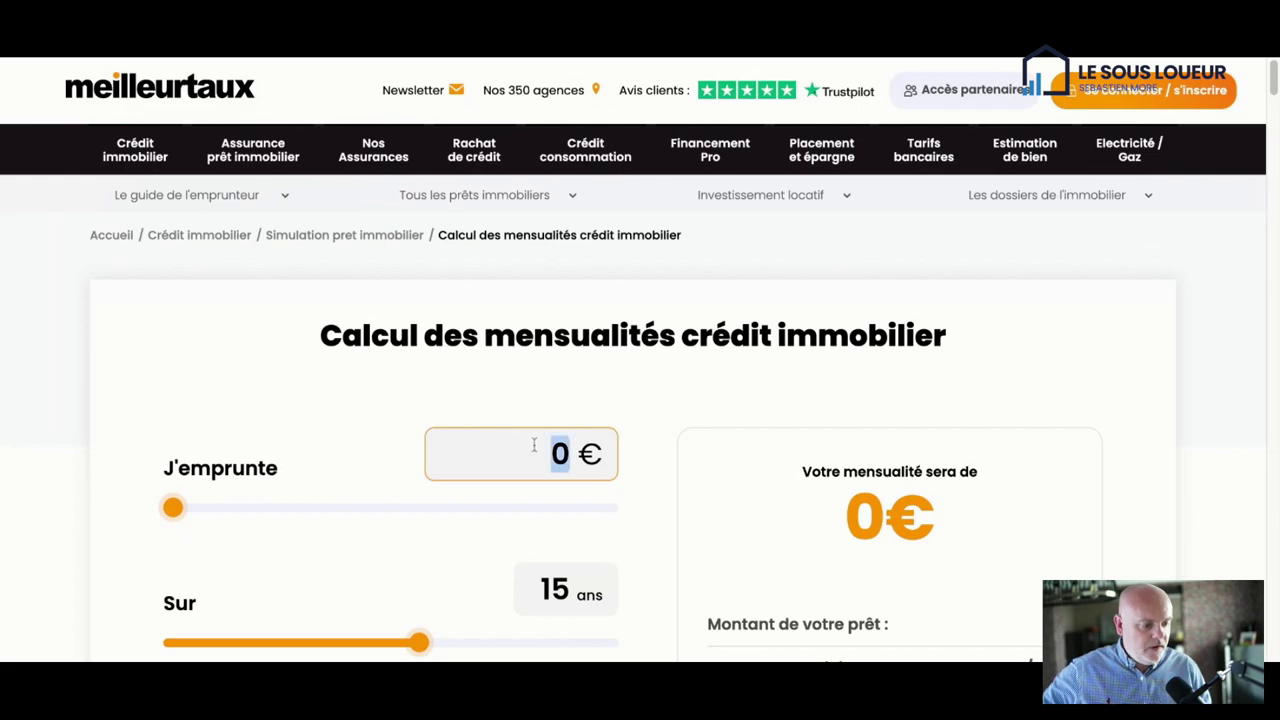
text(660000)
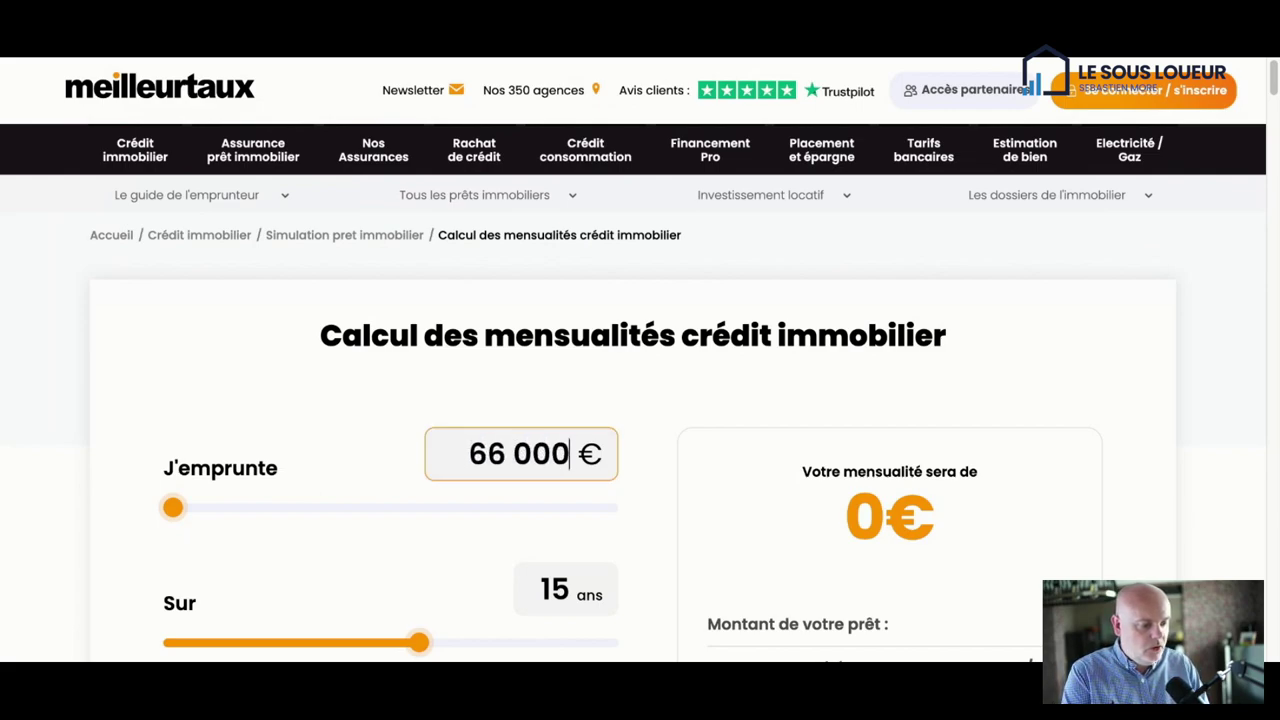
key(Return)
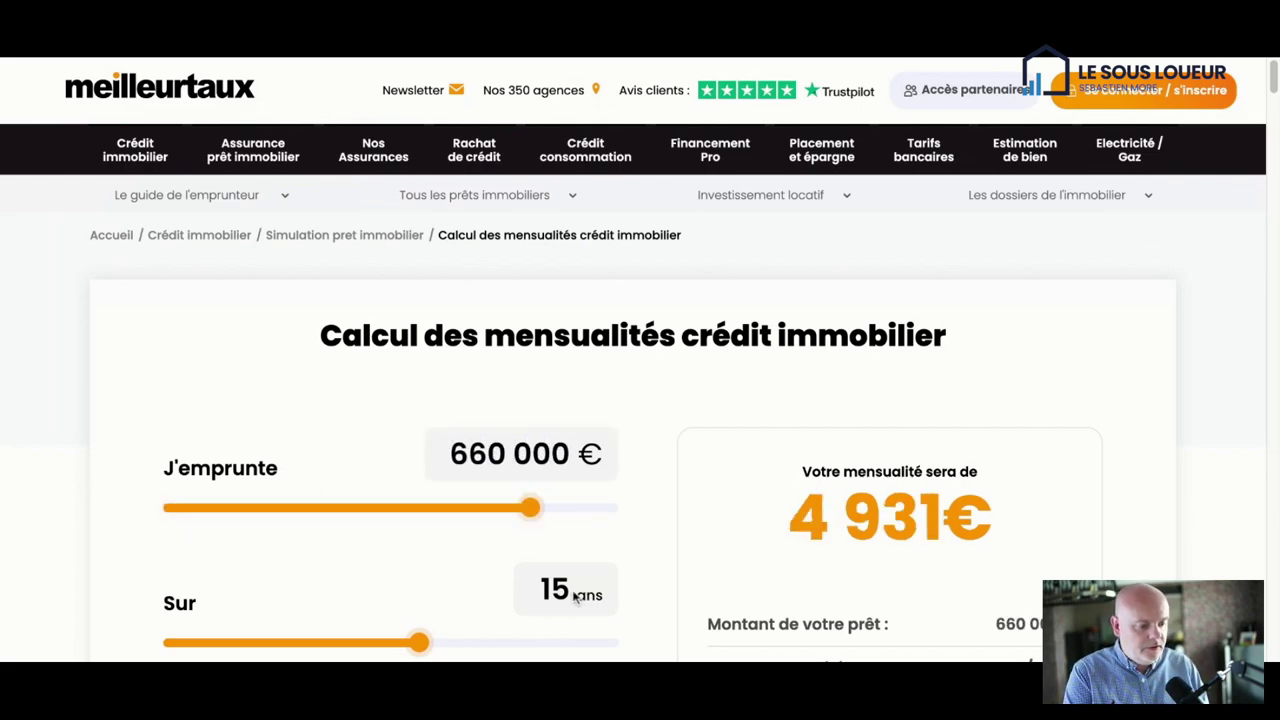
click(566, 592)
text(20)
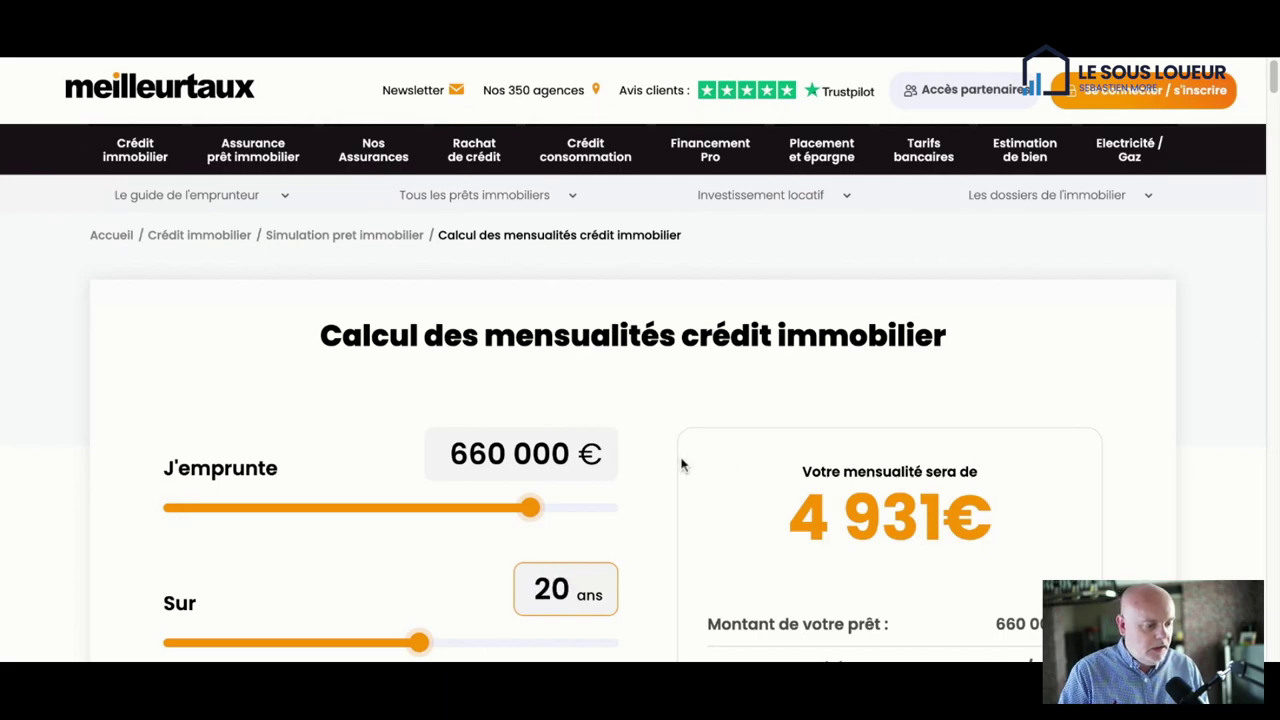
key(Return)
scroll(668, 464, down, 3)
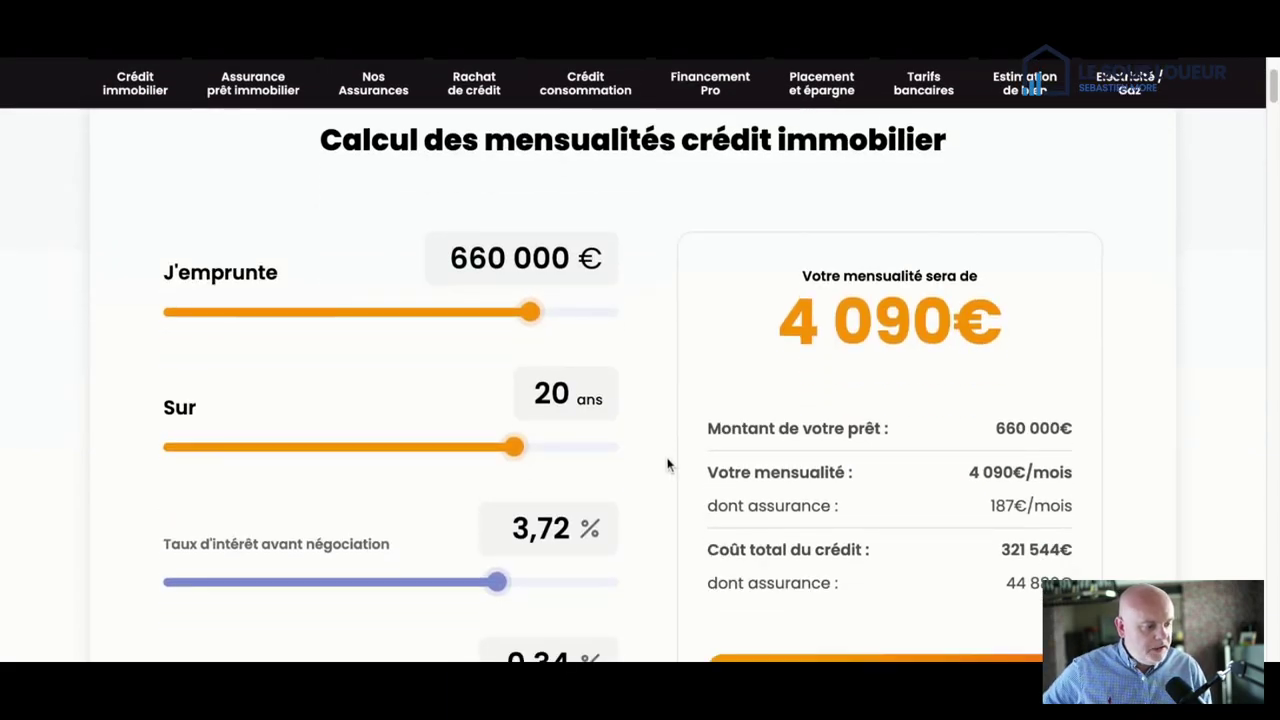
scroll(668, 464, down, 1)
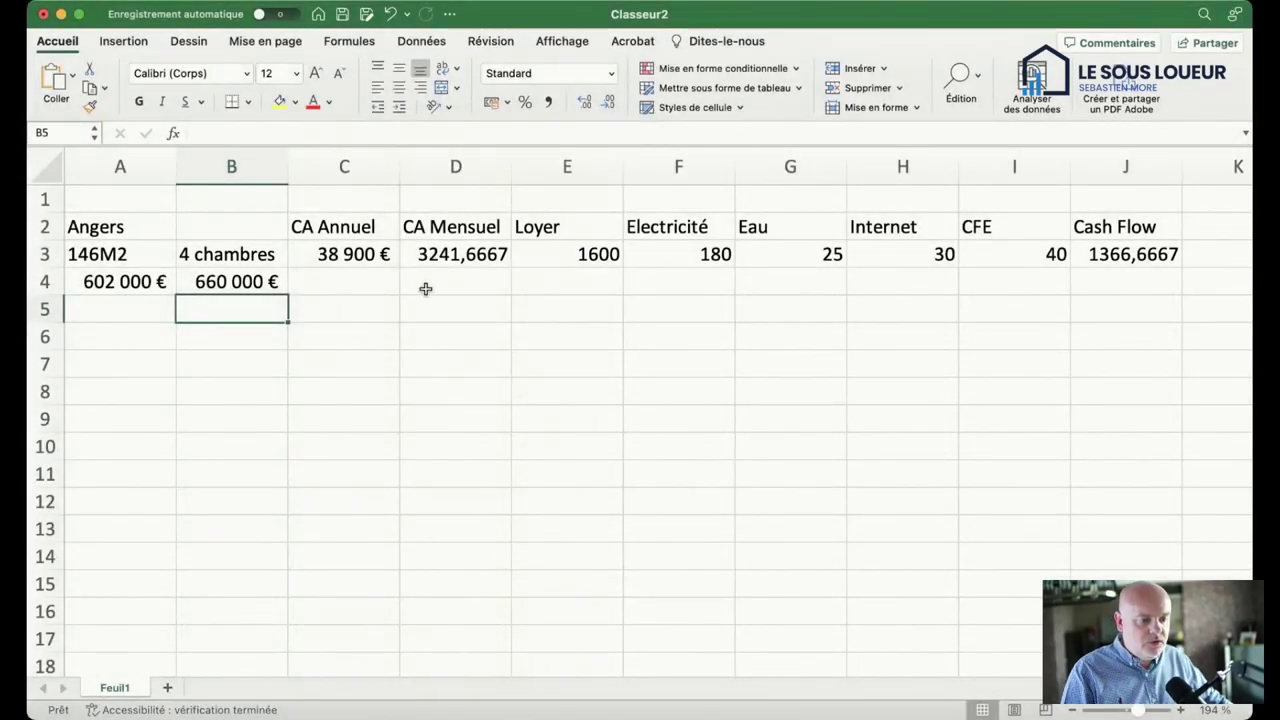
Step: In the Excel sheet, enter the monthly loan payment 4090€ in D4, below the monthly revenue
click(425, 287)
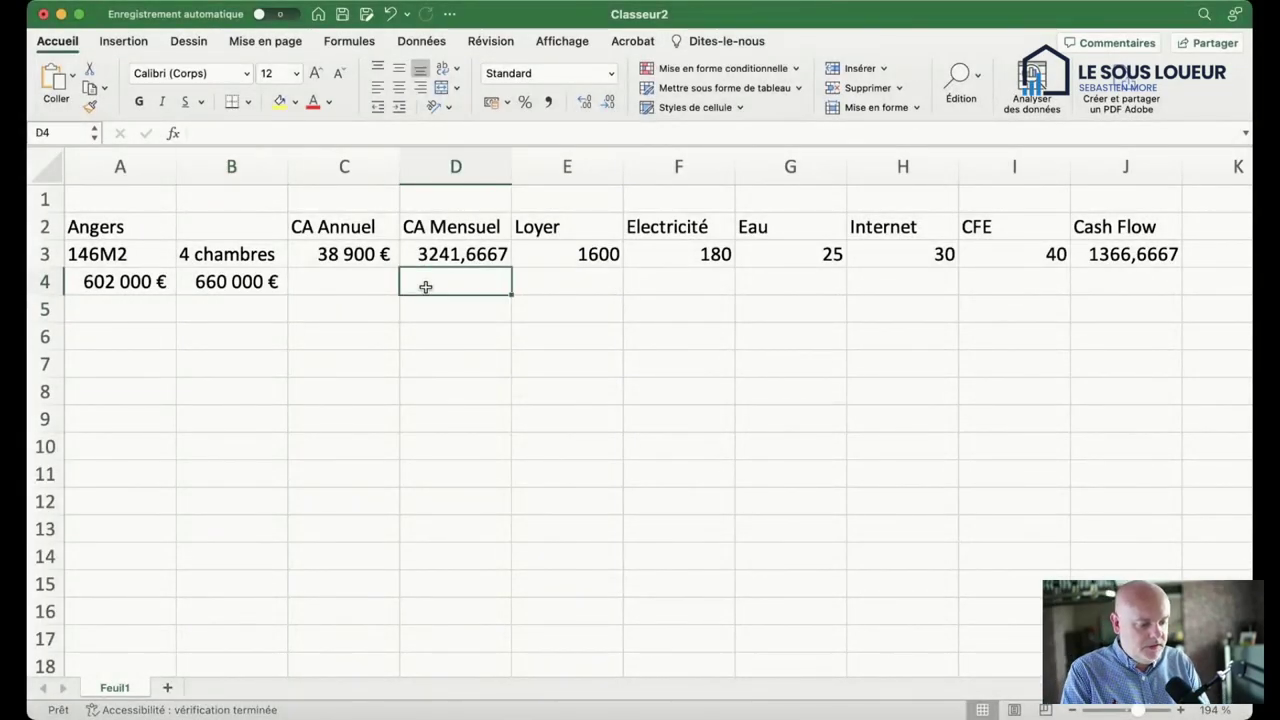
text(4090€)
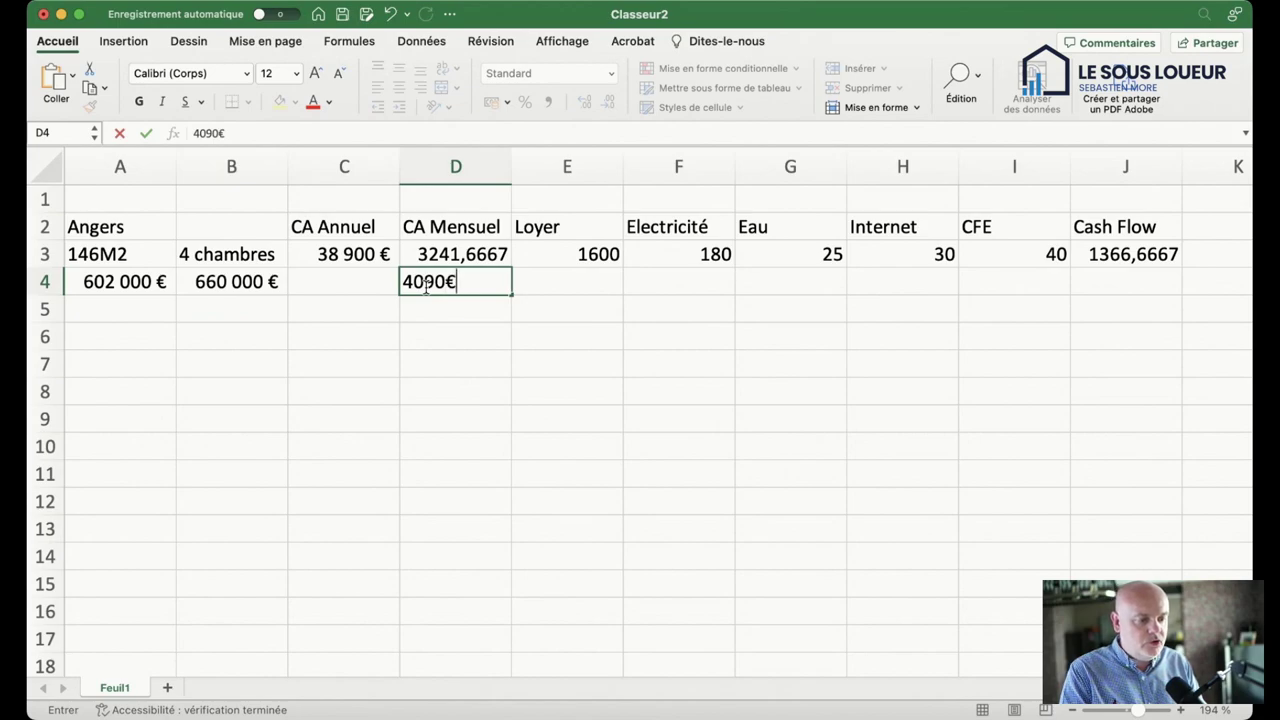
key(Return)
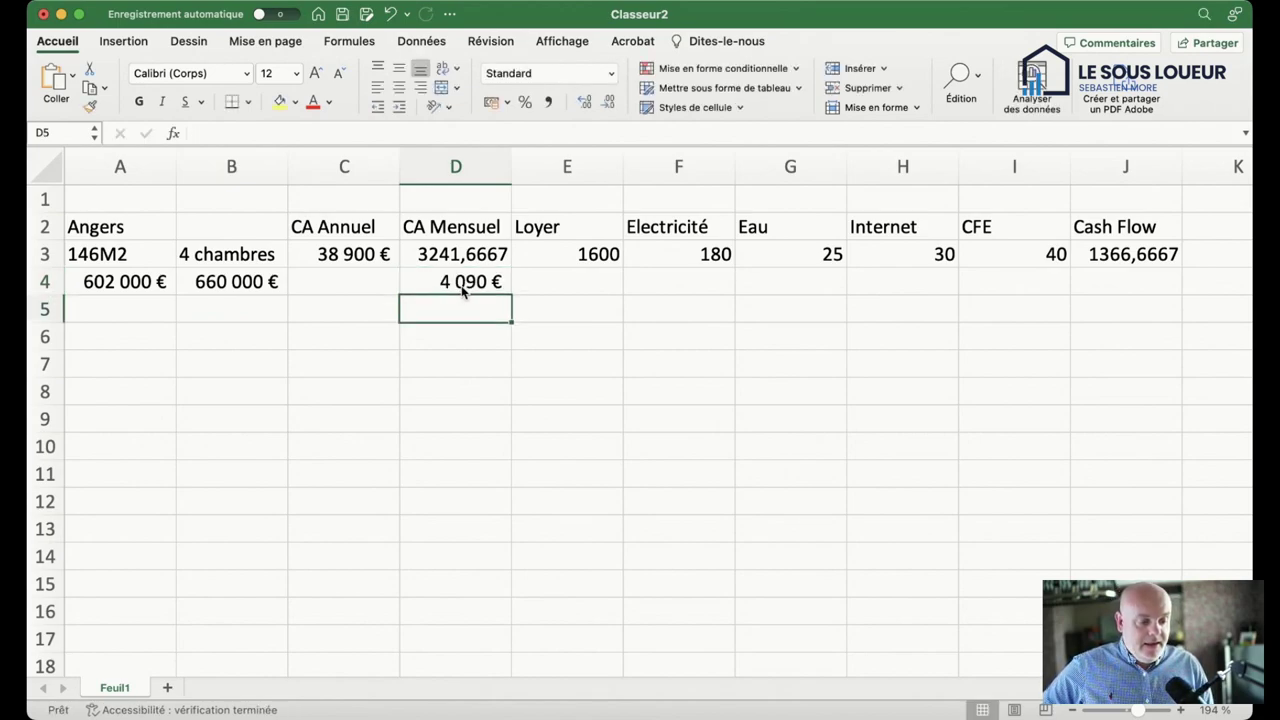
click(461, 284)
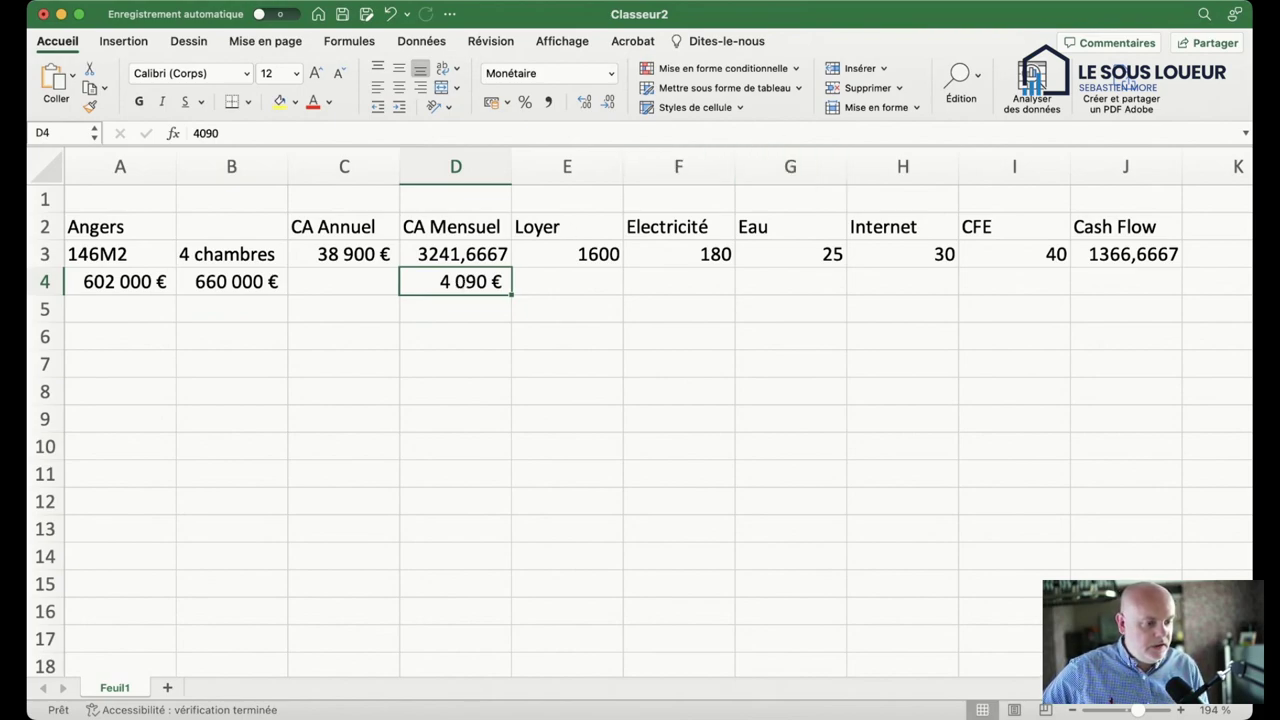
click(470, 254)
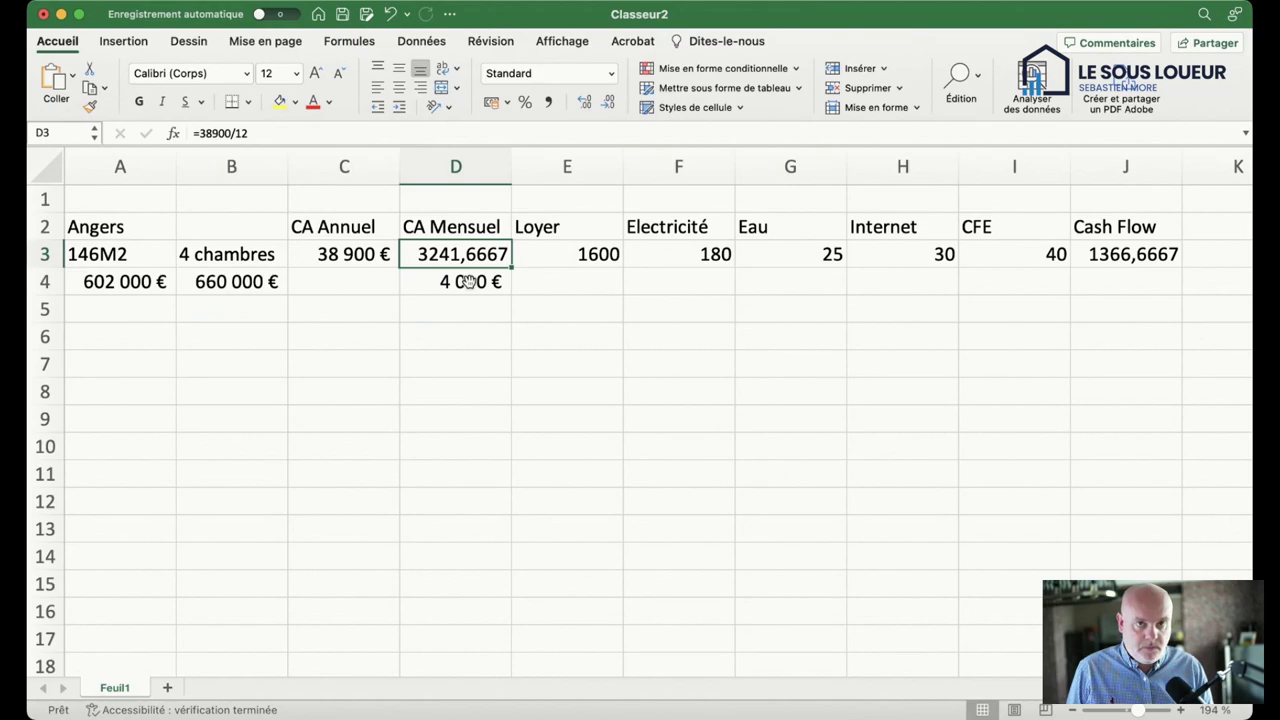
click(458, 314)
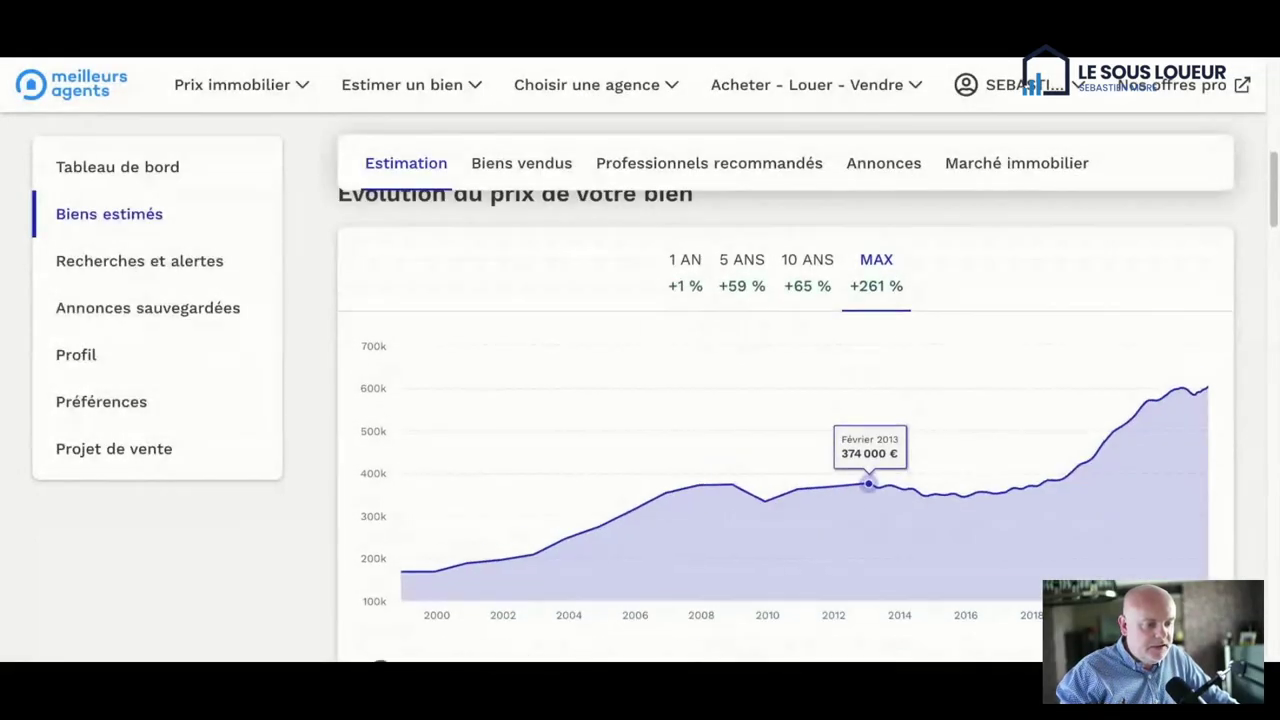
Step: In the Meilleurtaux calculator, set the borrowed amount to 440 000 € and recalculate the monthly payment
scroll(800, 450, up, 1)
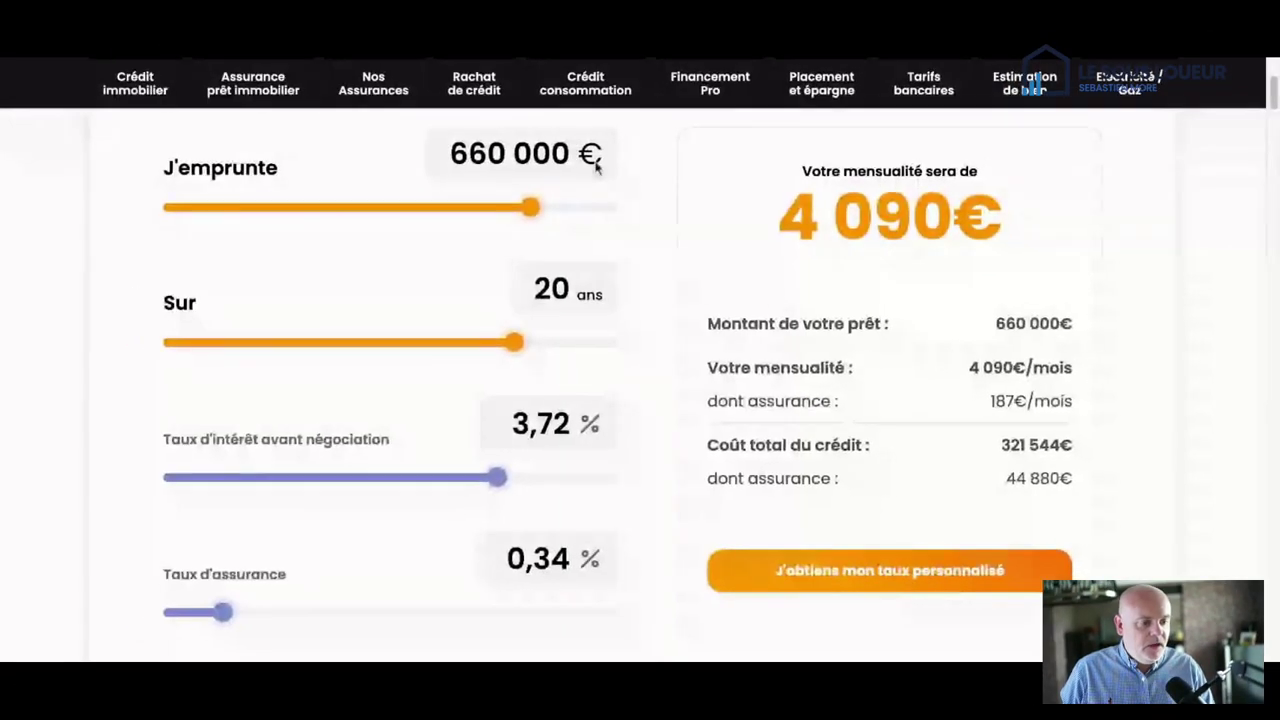
click(537, 150)
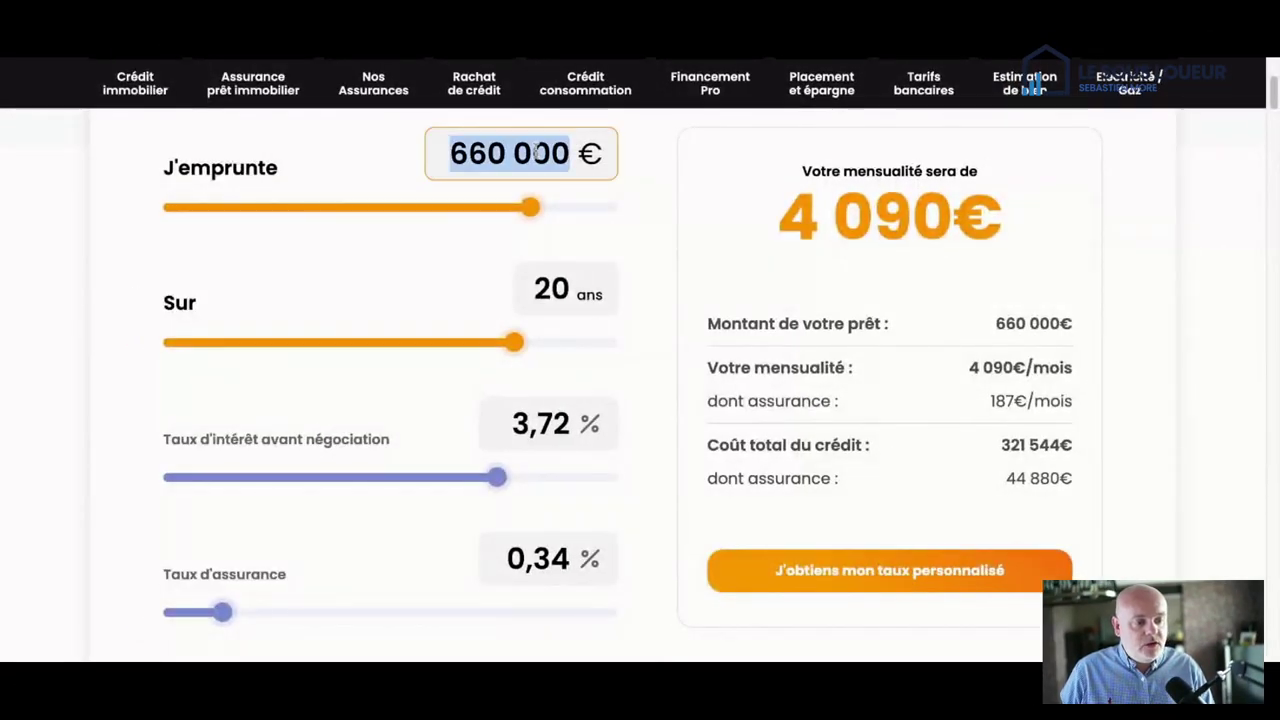
text(440)
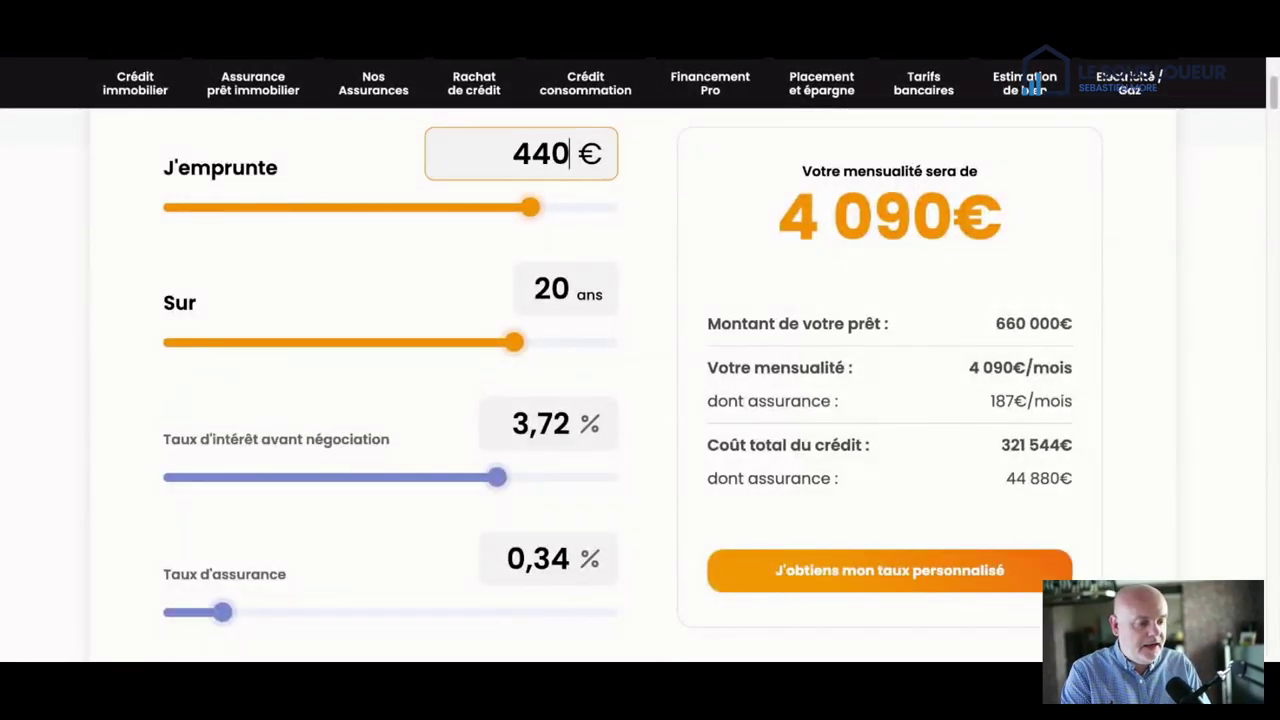
text( 000)
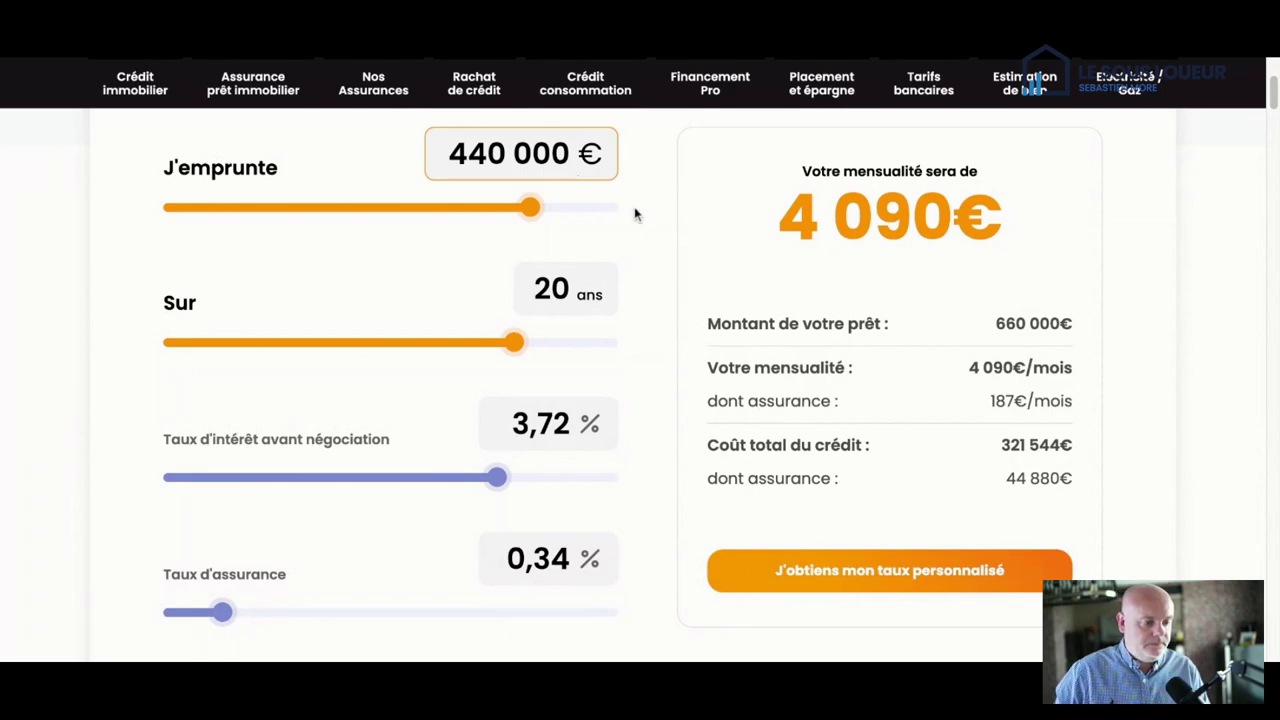
click(652, 218)
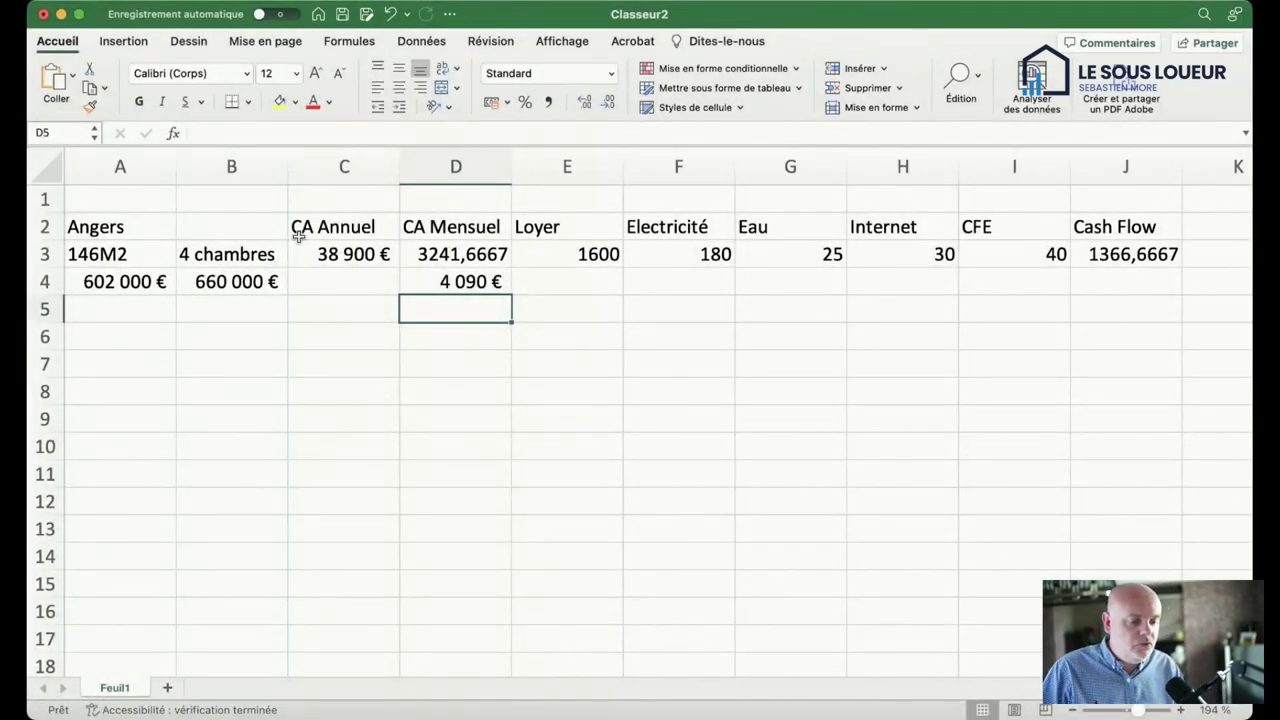
Step: In the Excel sheet, enter the lower loan amount 440000€ in B5, below the 660 000 € amount
click(218, 302)
text(440000€)
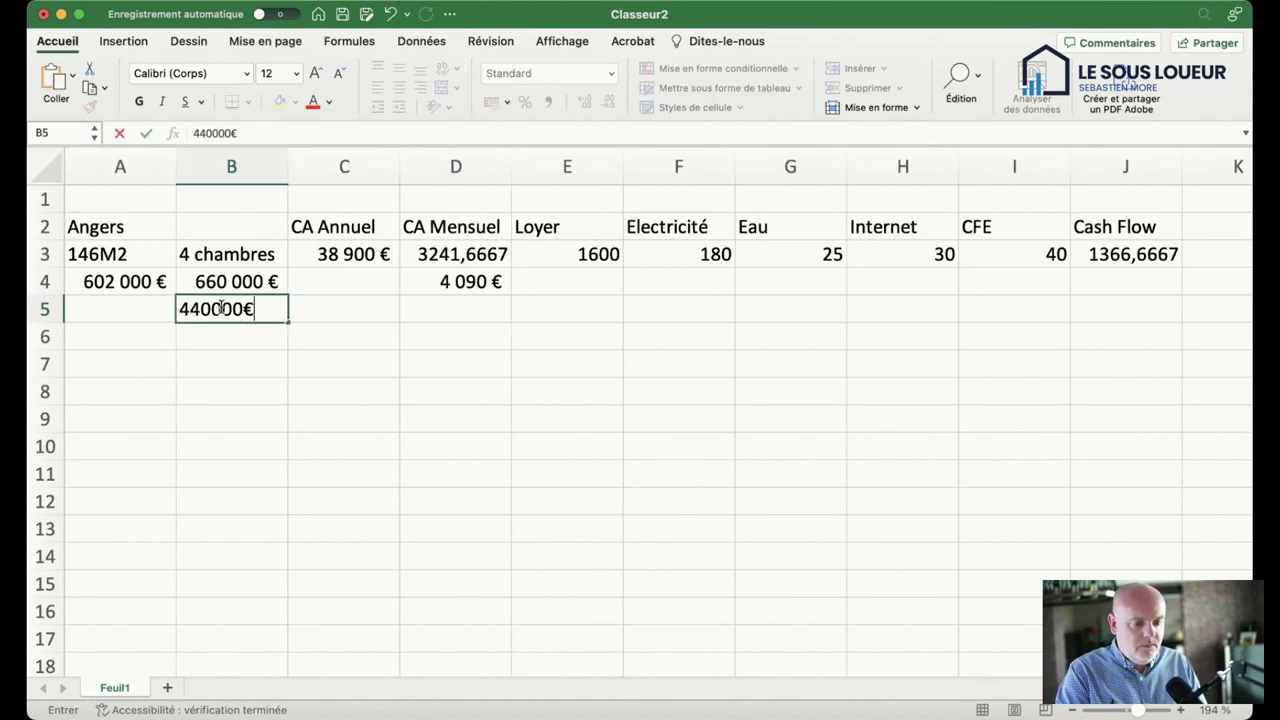
key(Return)
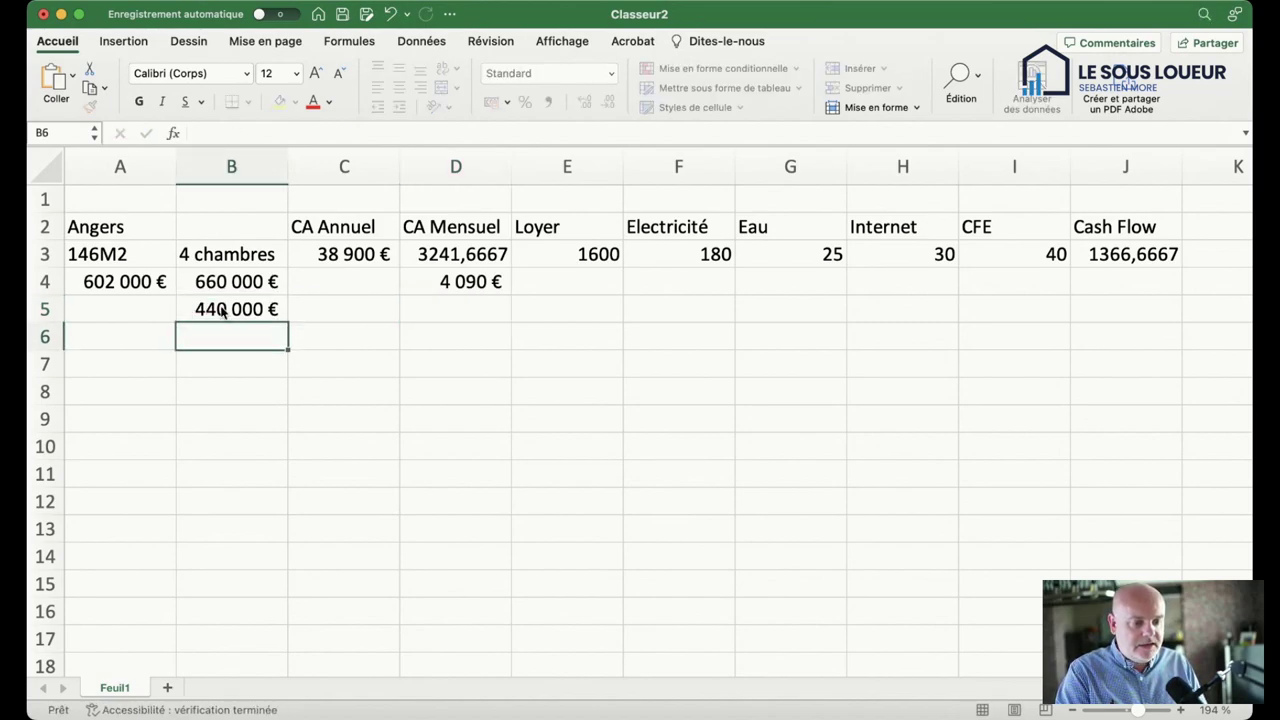
Step: Enter the monthly payment 2727€ for the 440 000 € loan in D5
key(Up)
key(Right)
key(Right)
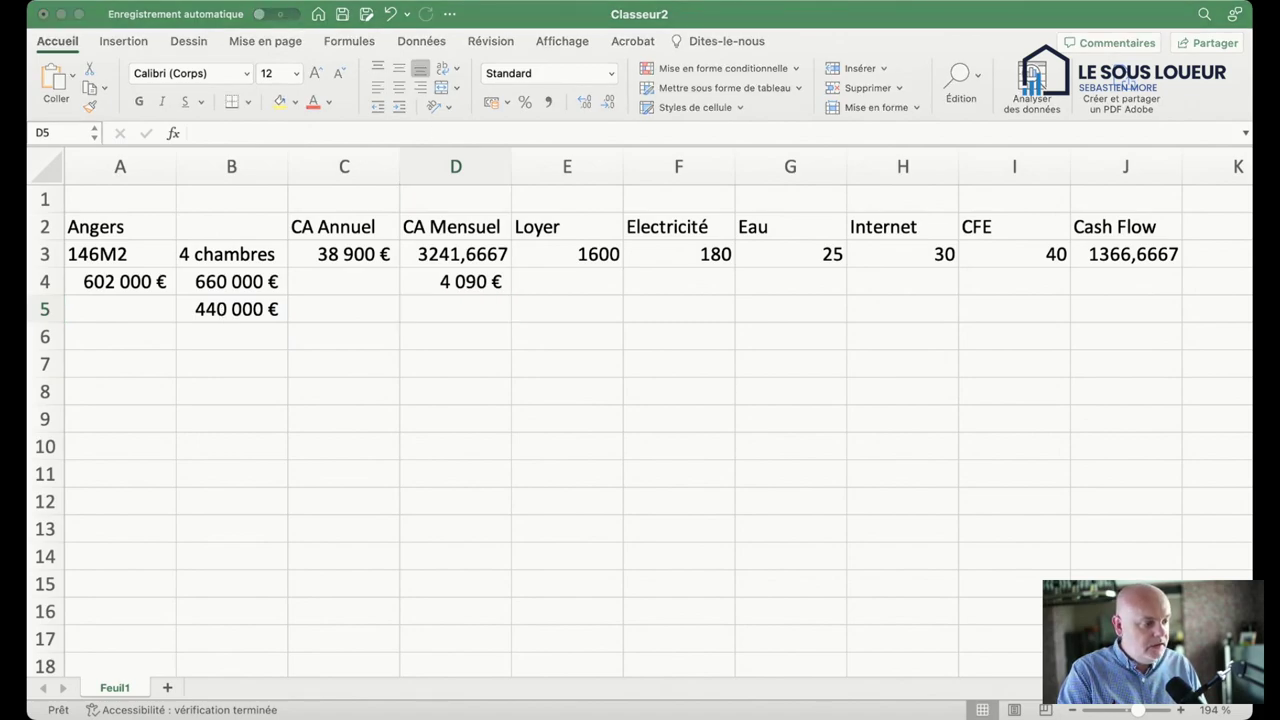
click(1248, 108)
text(2 727 )
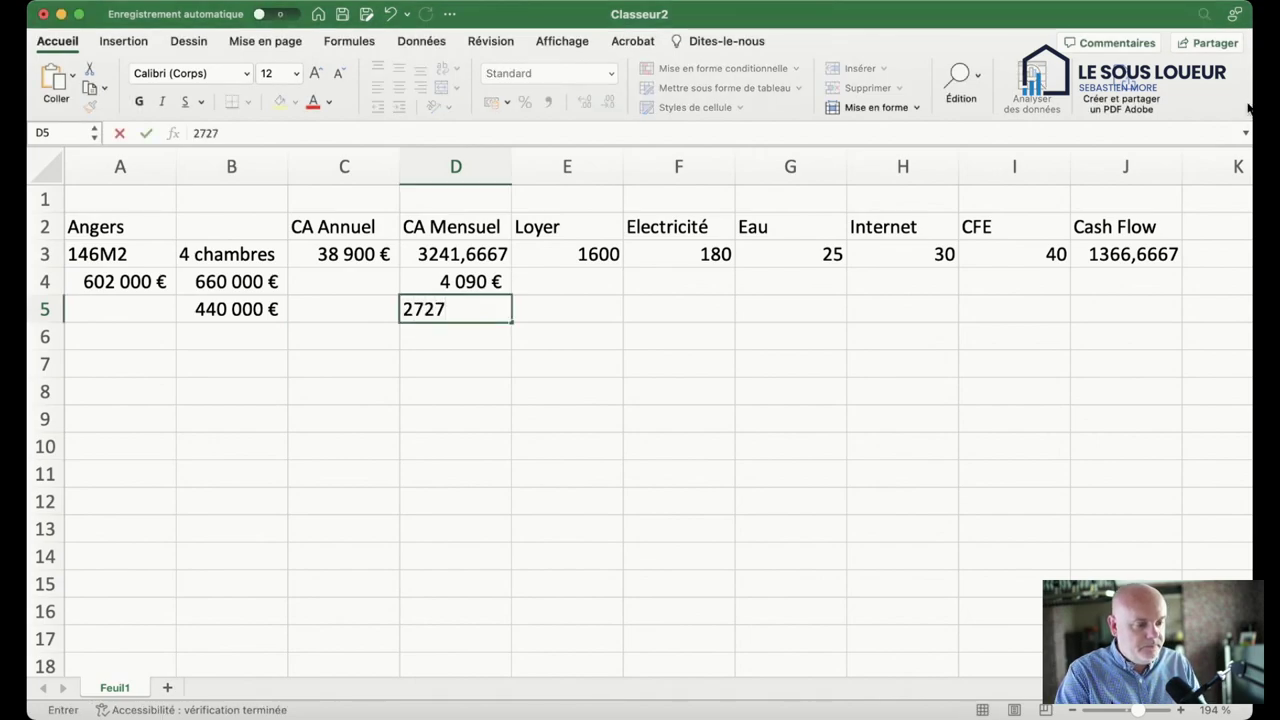
text(€)
key(Return)
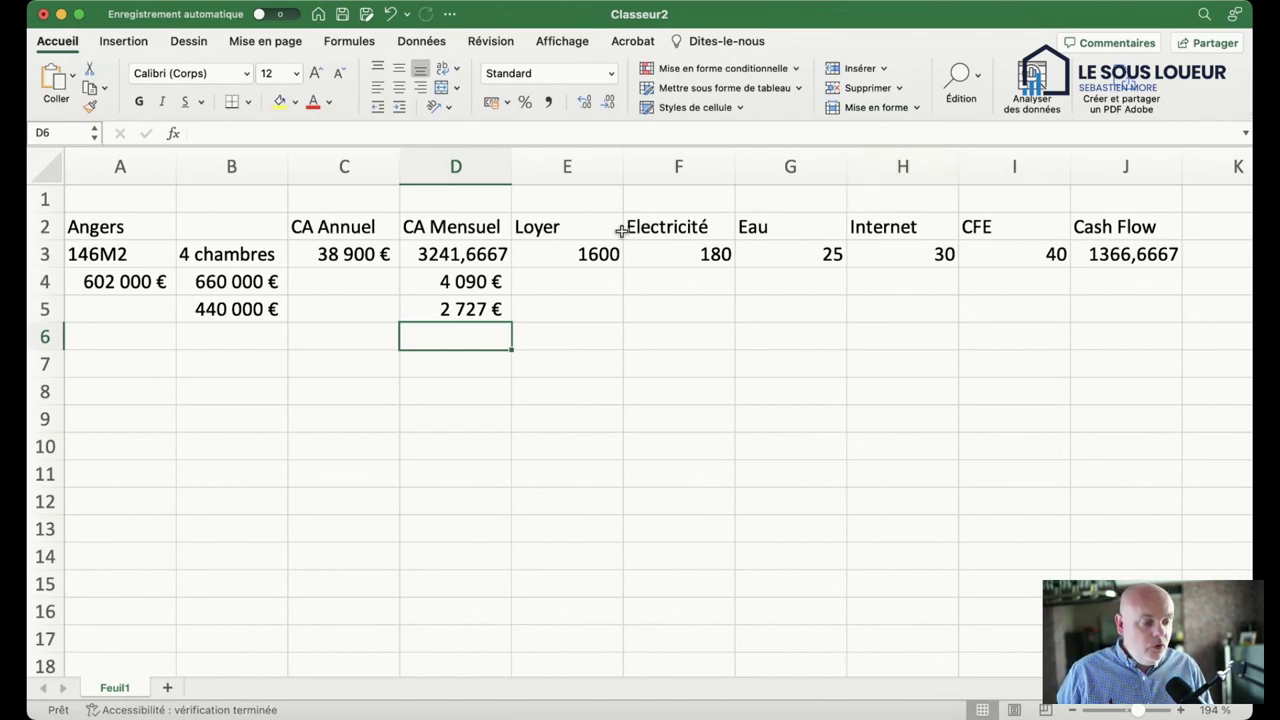
Step: Compare the monthly rent in E3 with the monthly payment in D5 for the loan amount in B5
click(594, 255)
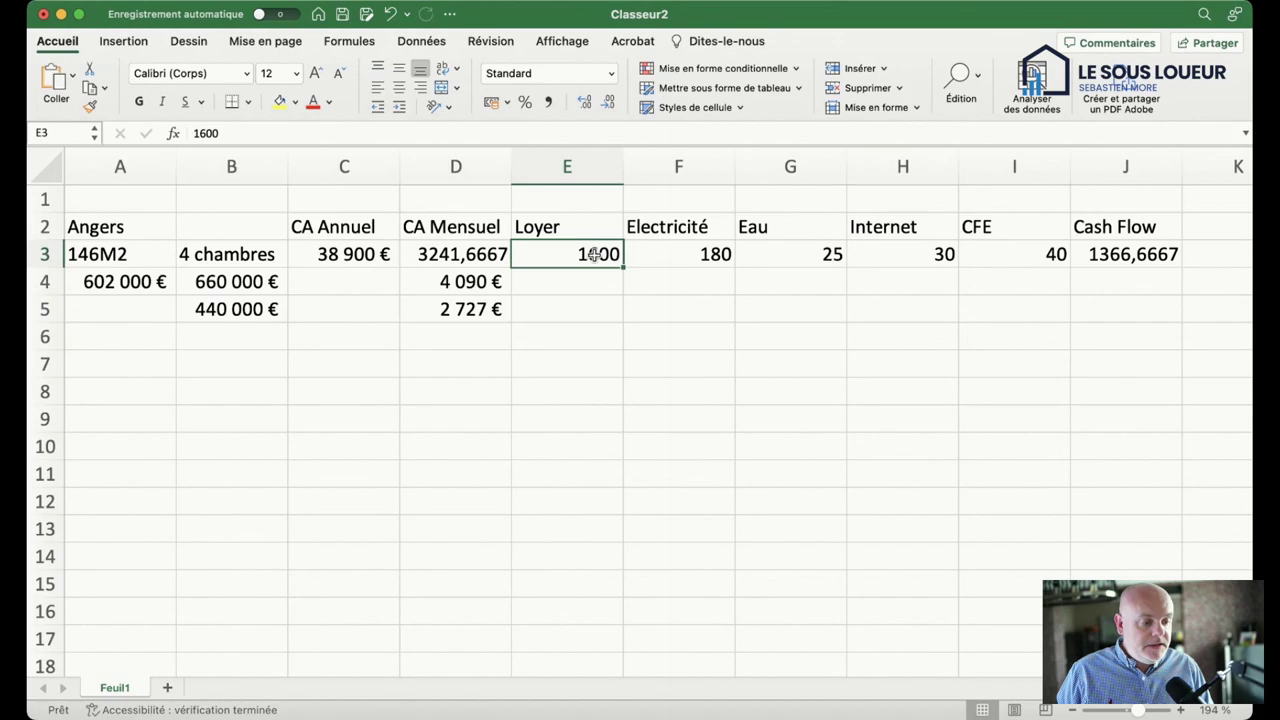
click(482, 309)
click(594, 255)
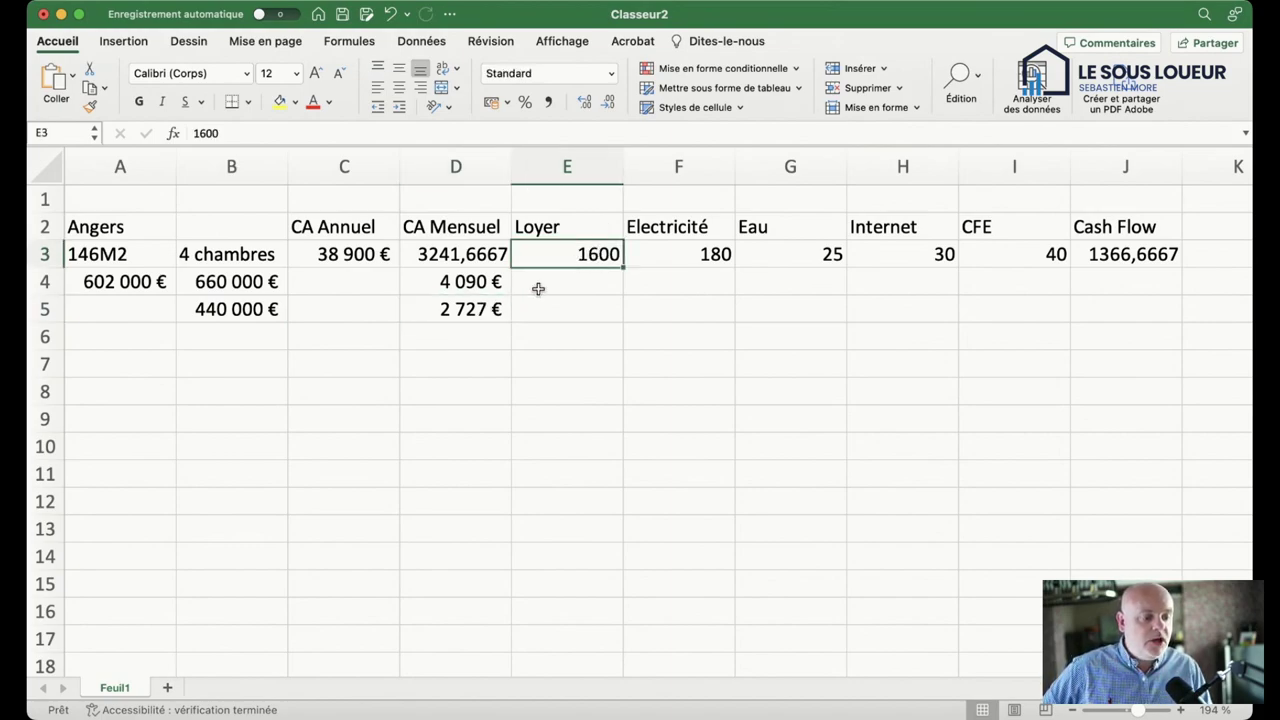
click(491, 306)
click(574, 255)
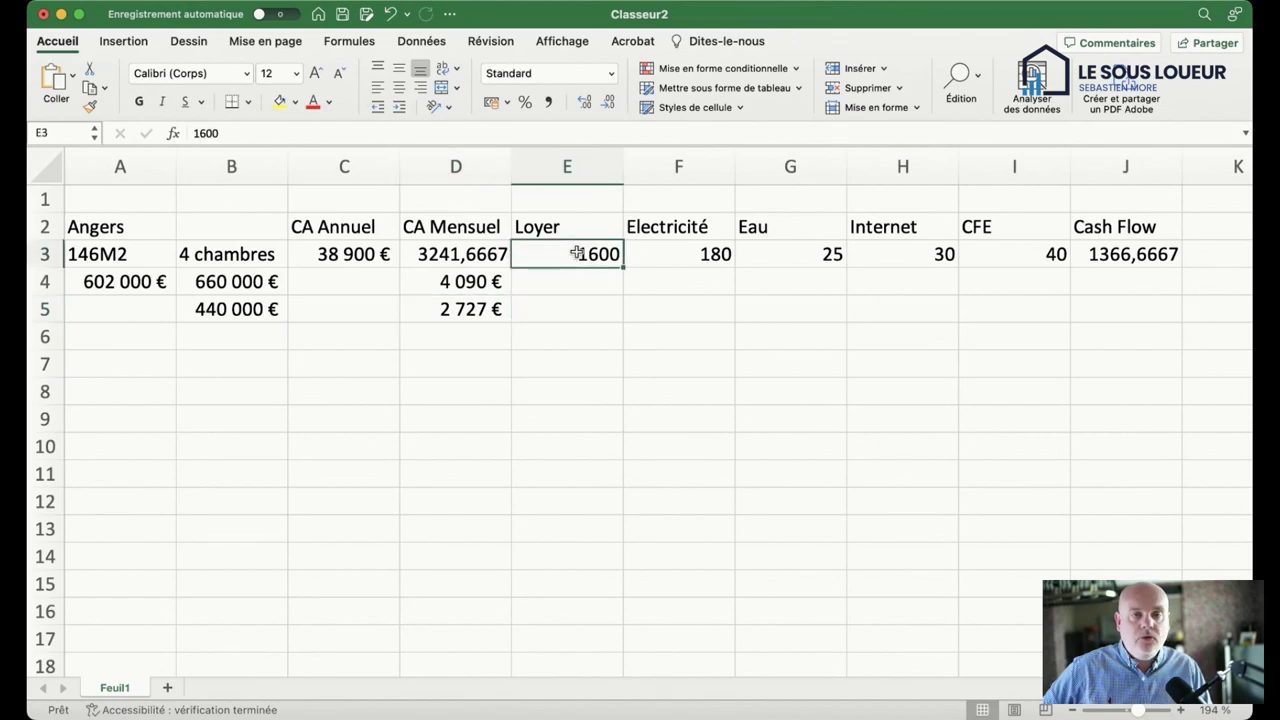
click(473, 311)
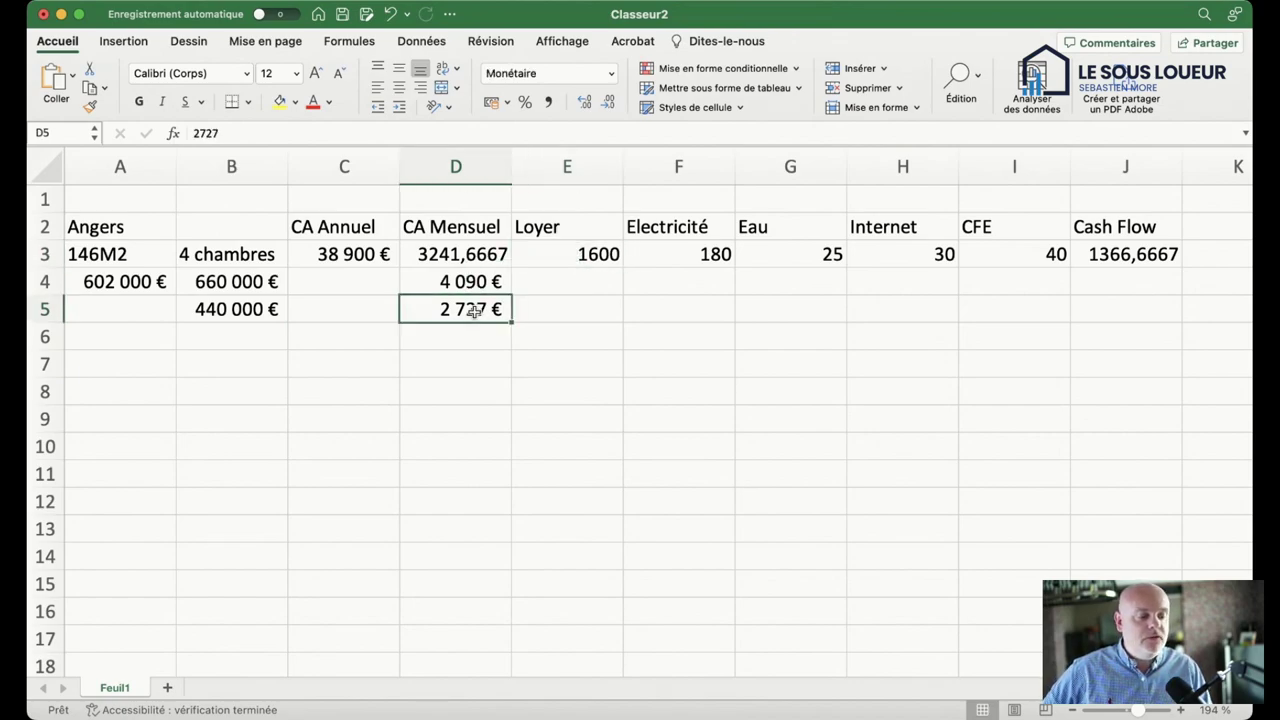
click(218, 313)
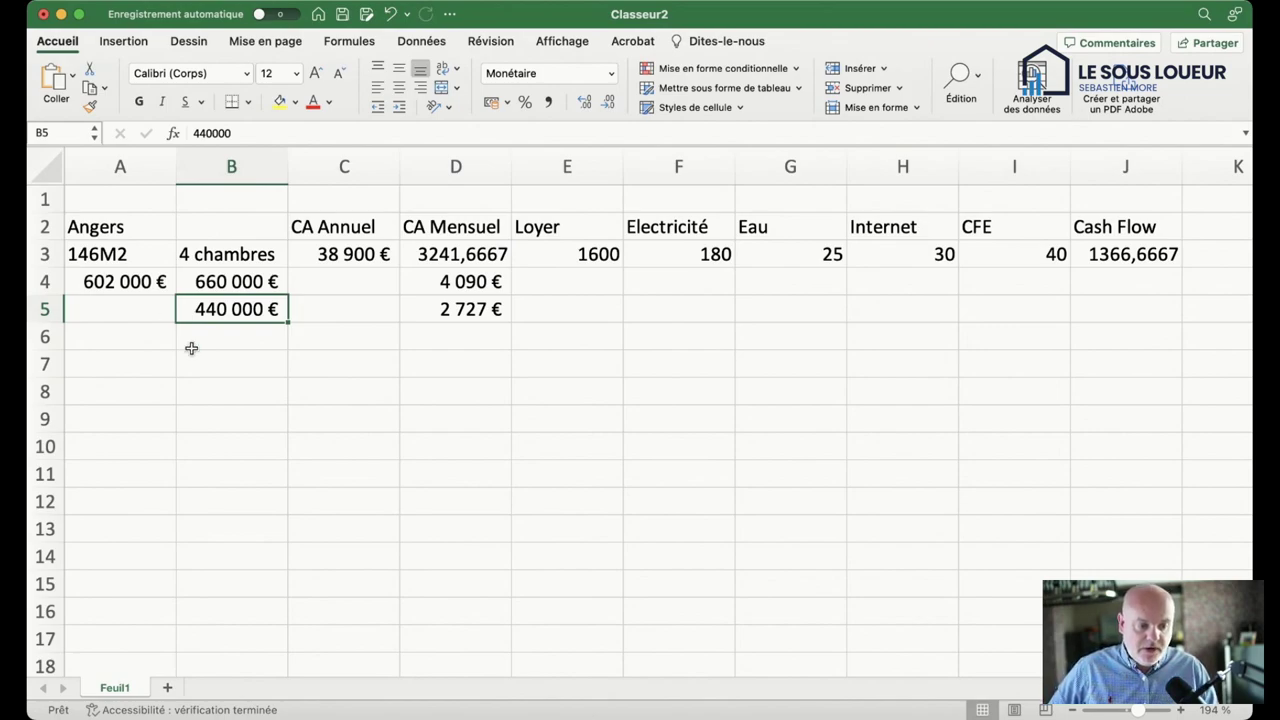
Step: Enter the amount 160000€ in A7, two rows below the loan figures
click(131, 373)
text(16)
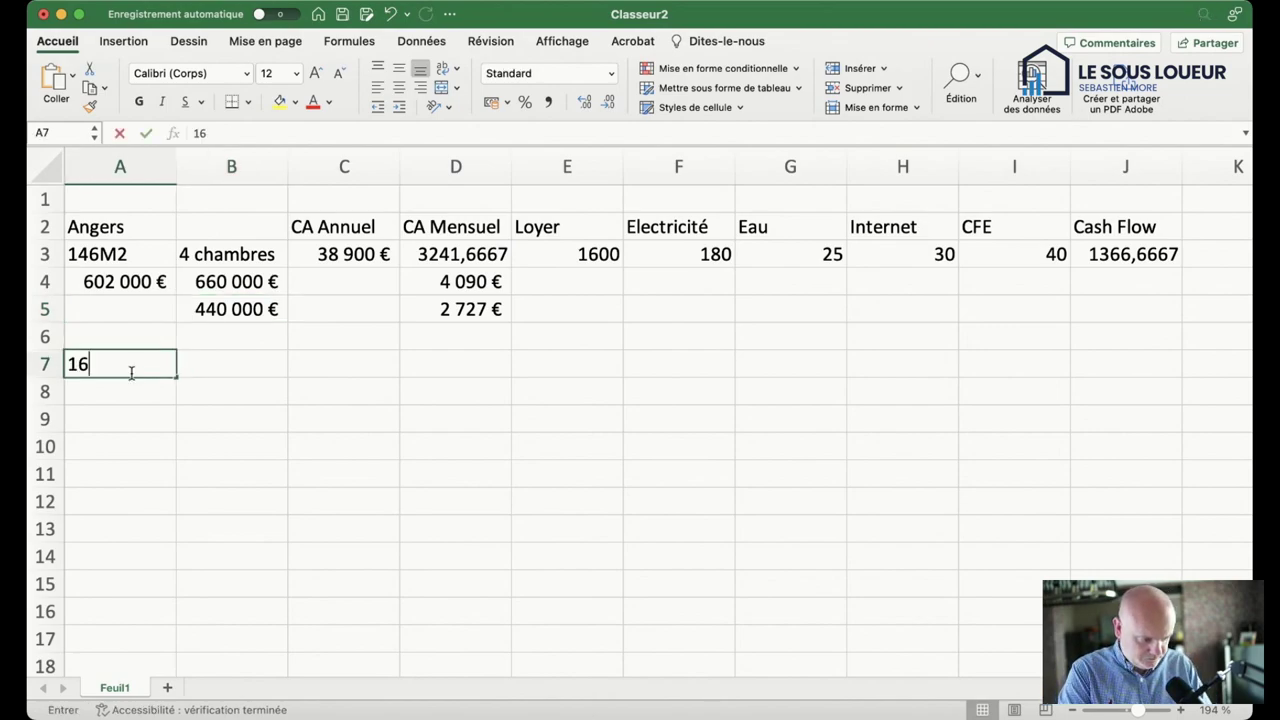
text(0 000 €)
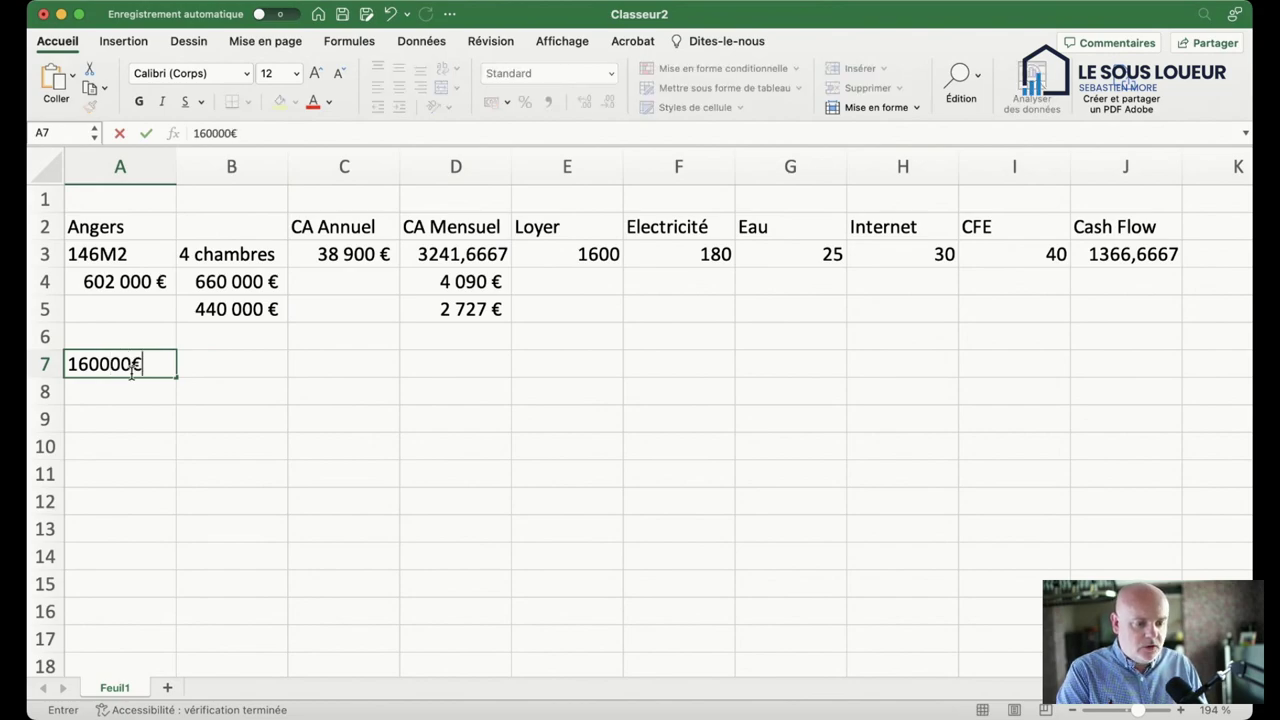
key(Return)
click(131, 372)
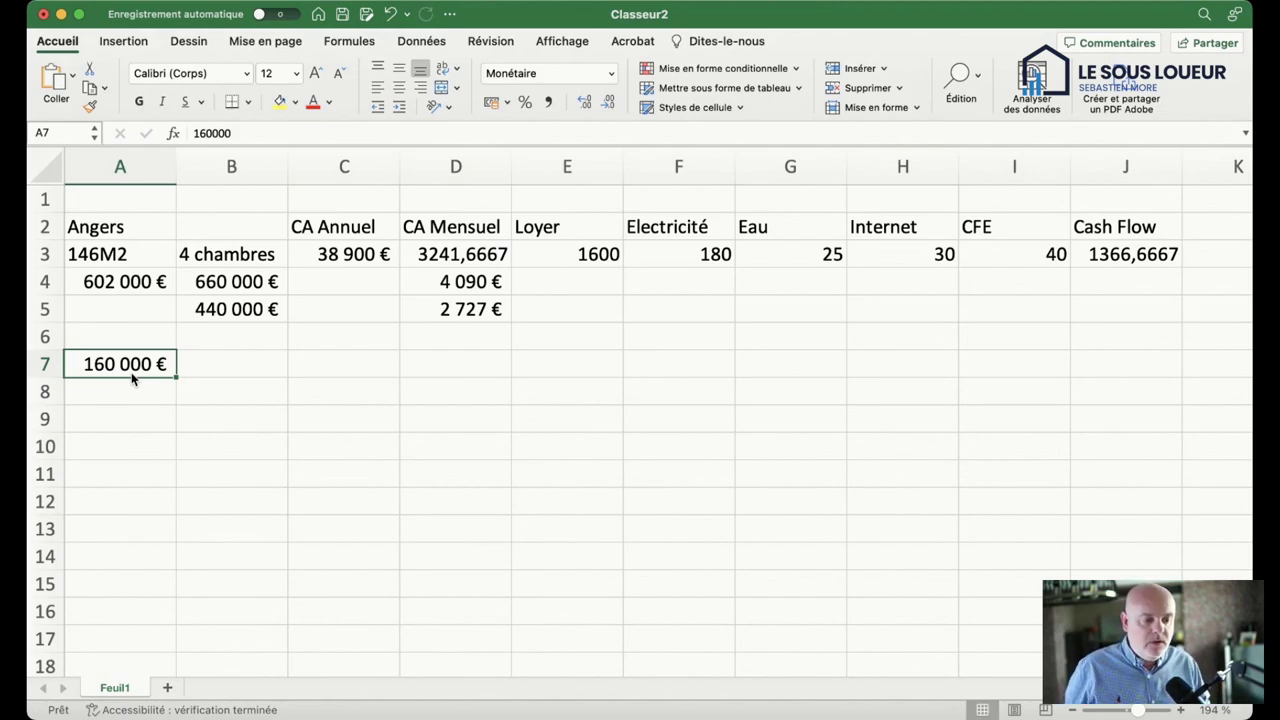
Step: Calculate the three-year total of 1100 per month in D7 with the formula =1100*12*3
click(494, 310)
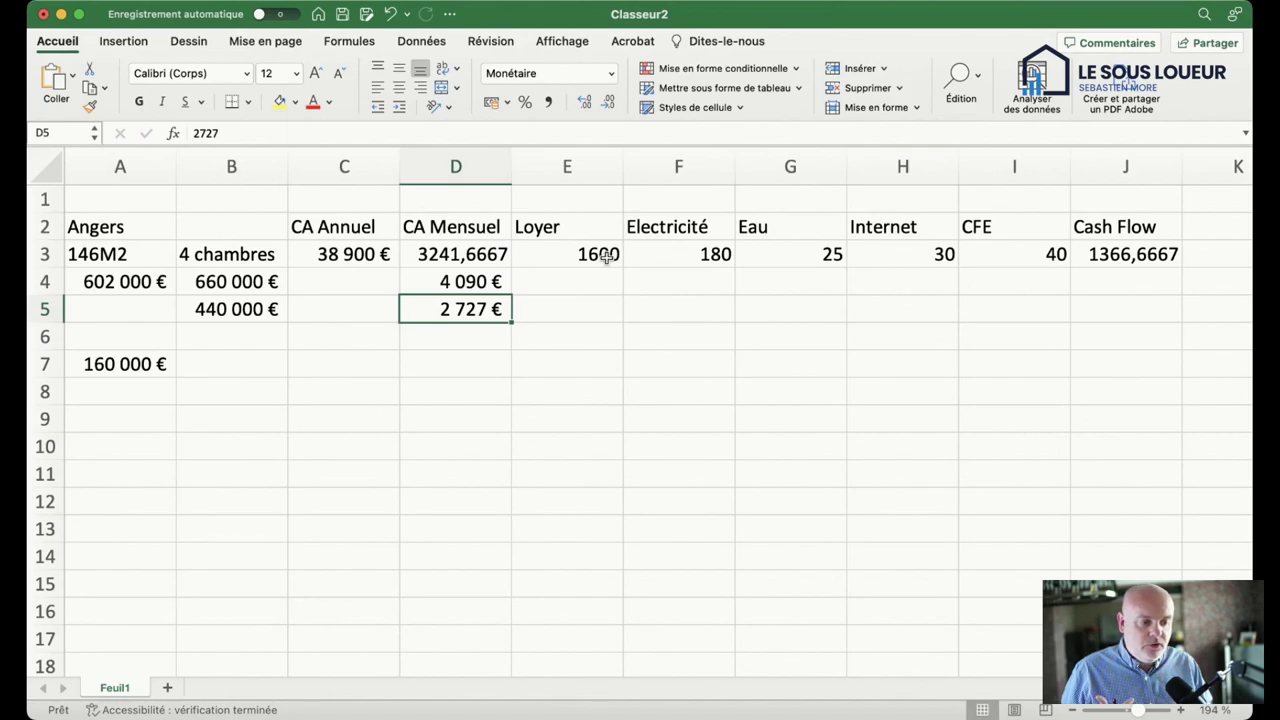
click(481, 362)
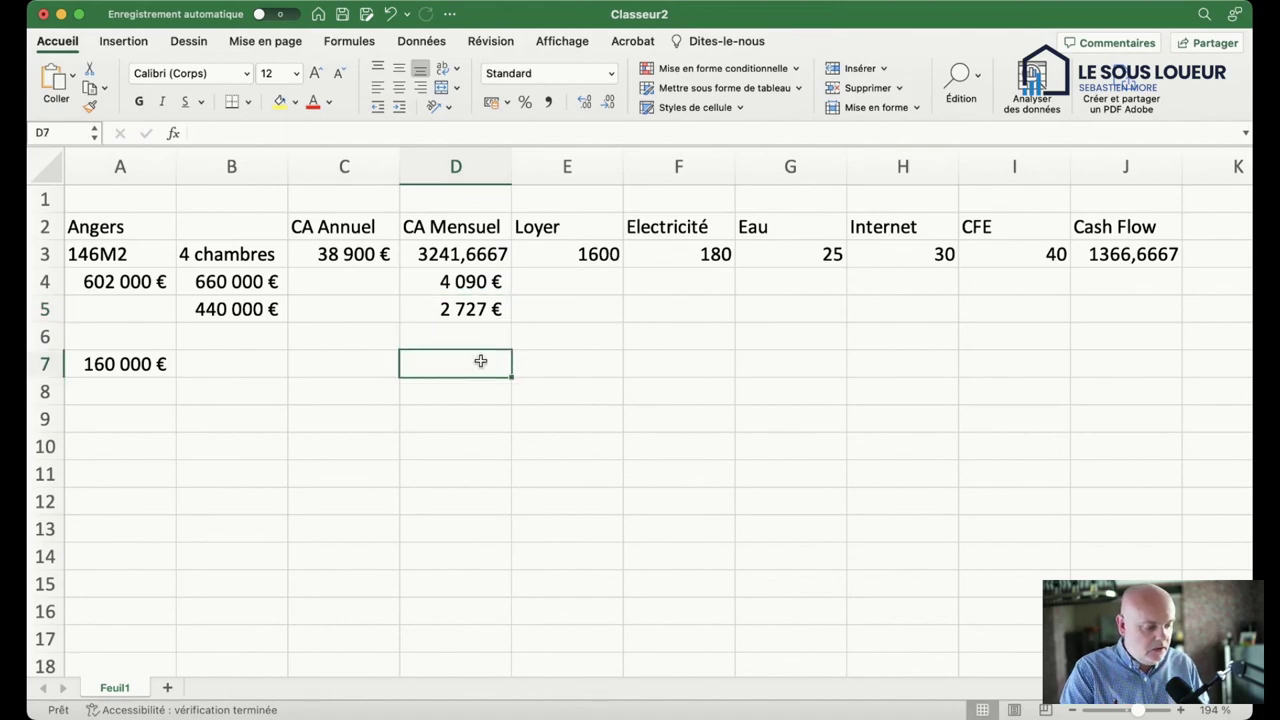
text(=1100)
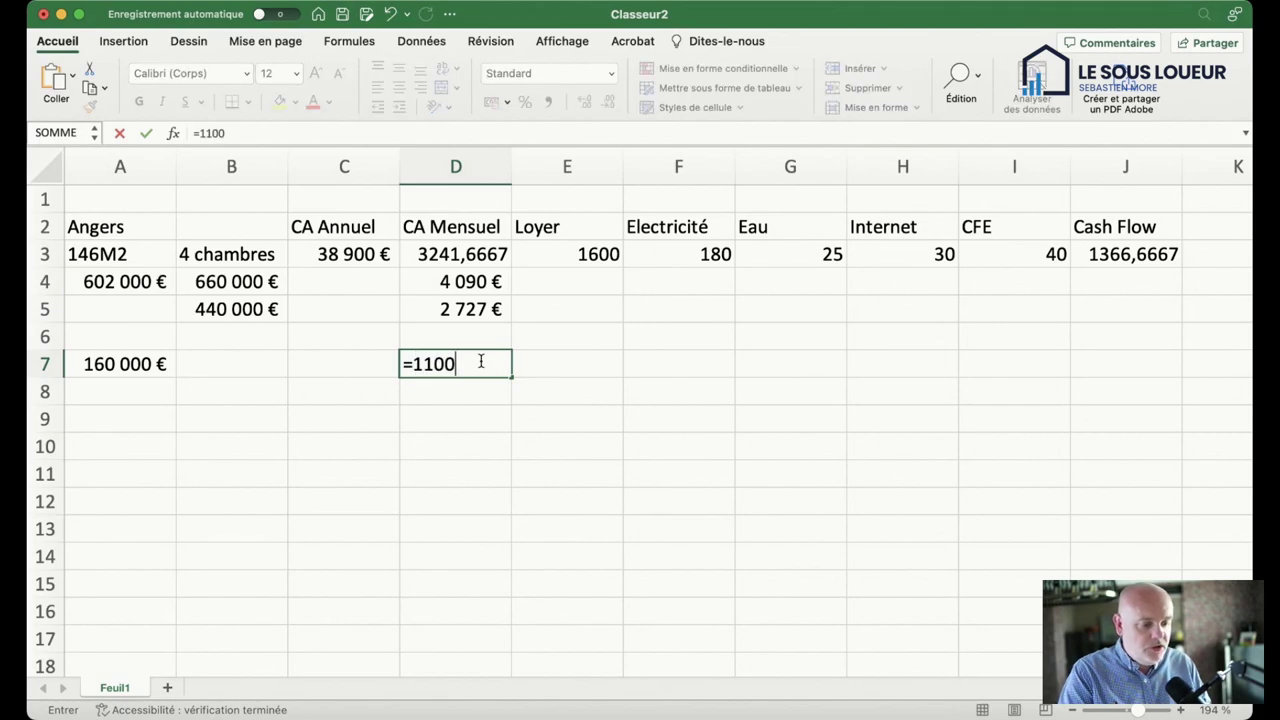
text(*)
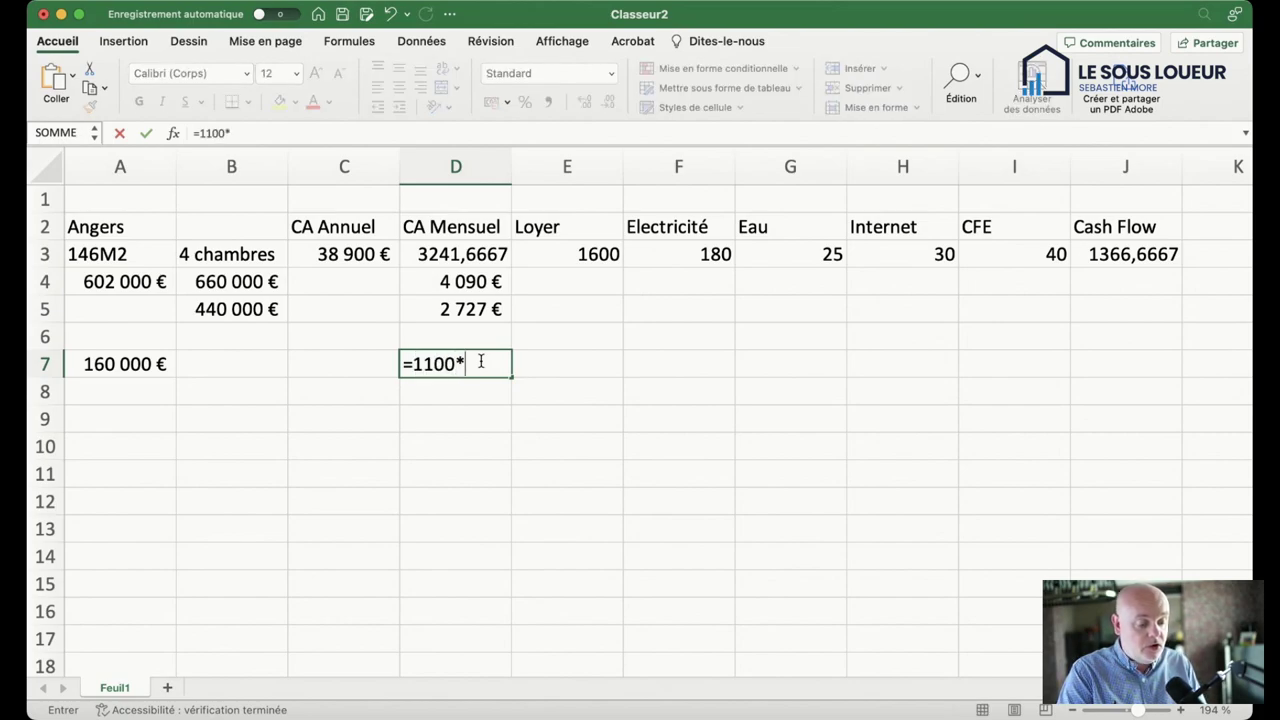
text(12*)
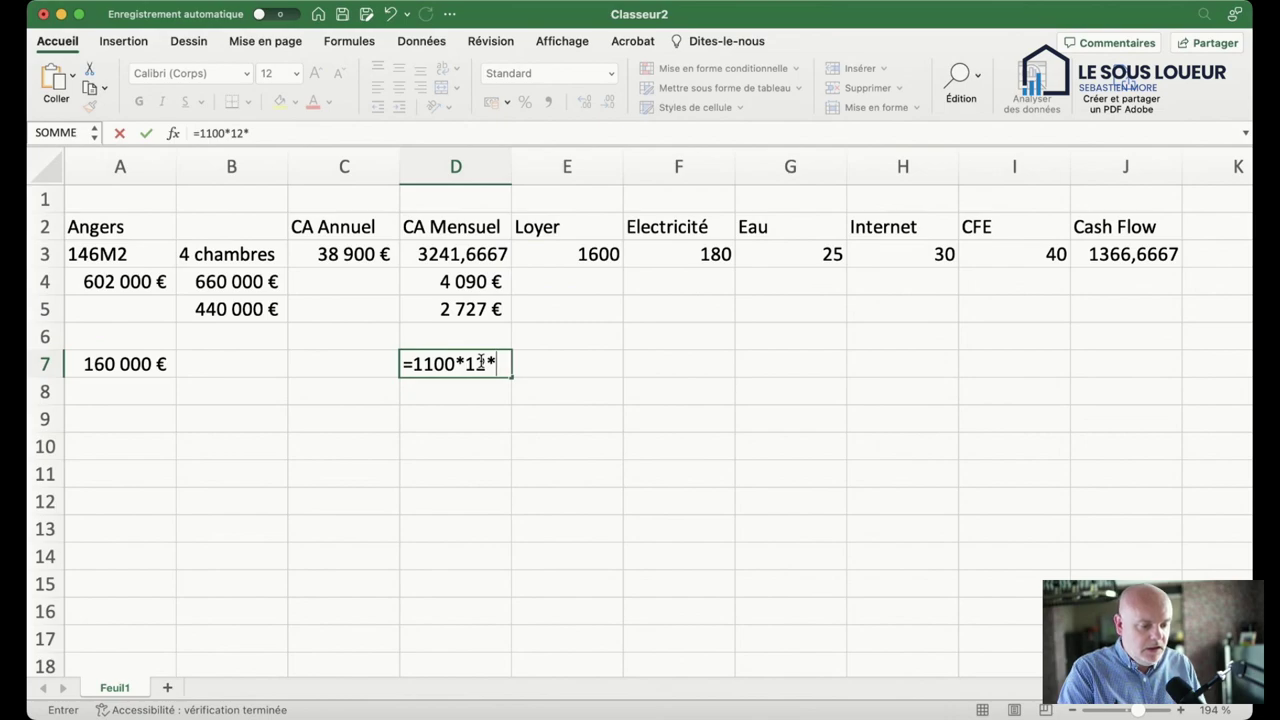
text(3)
key(Return)
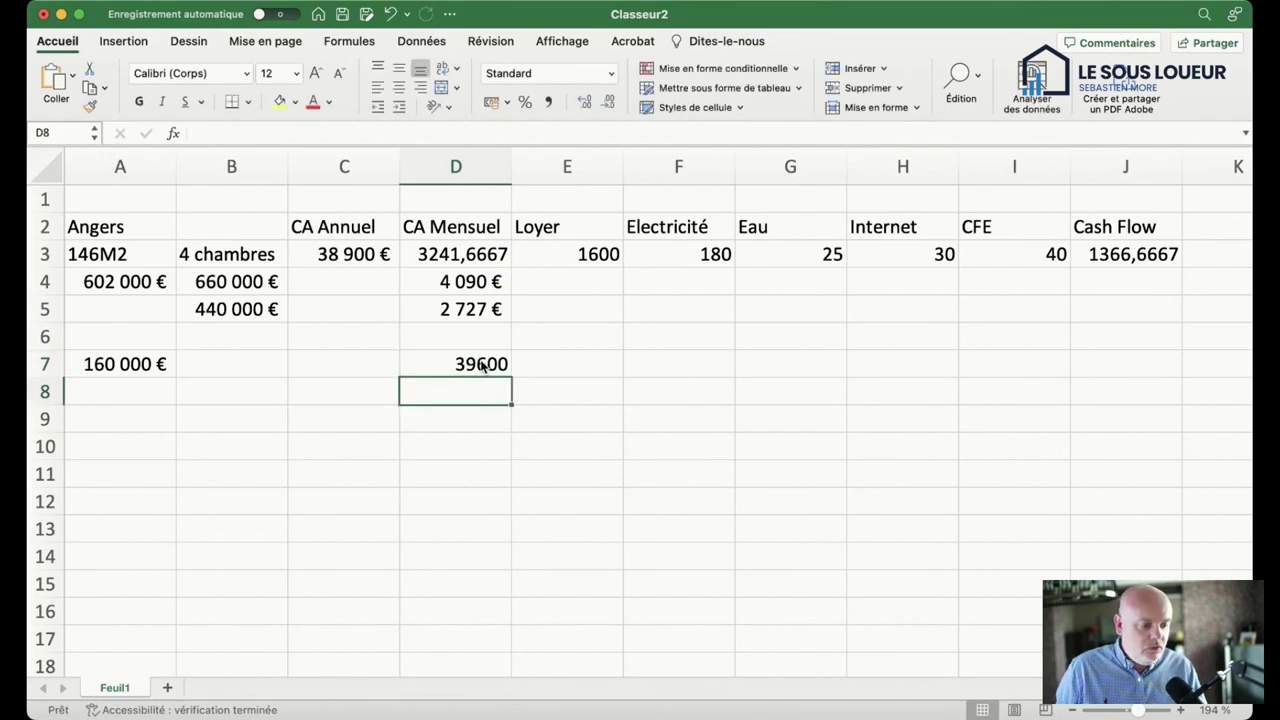
click(482, 366)
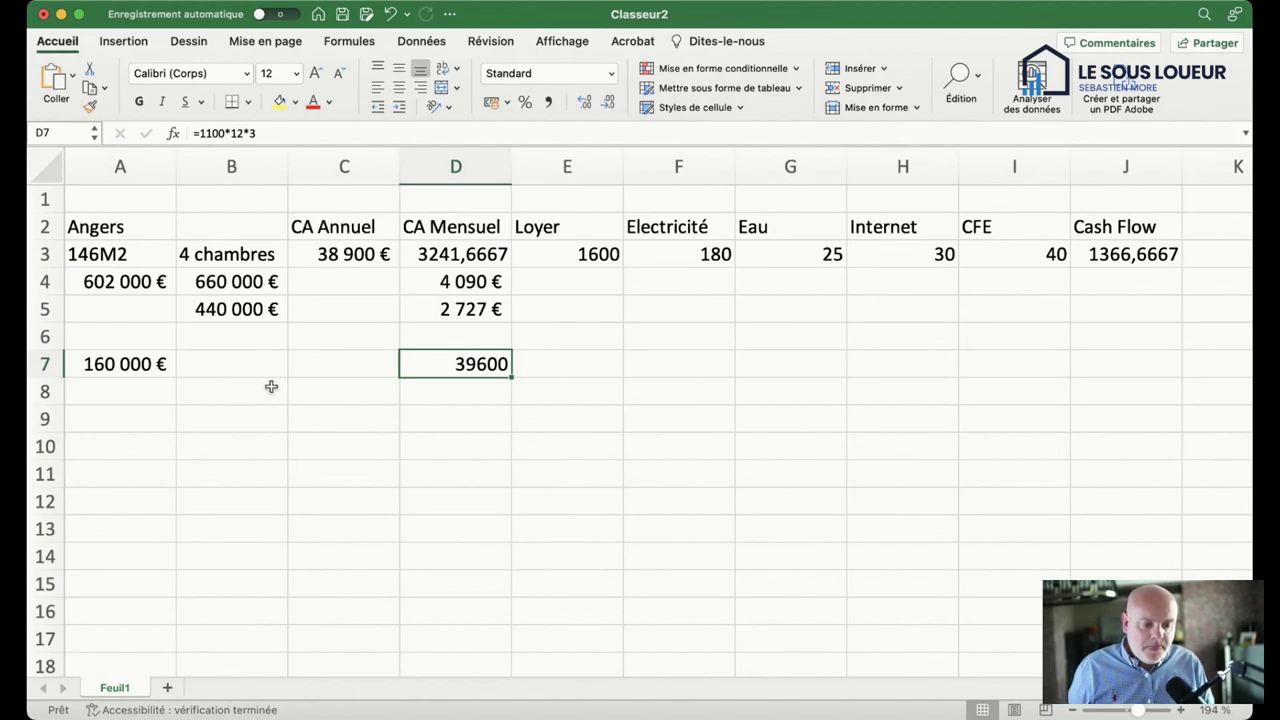
click(150, 365)
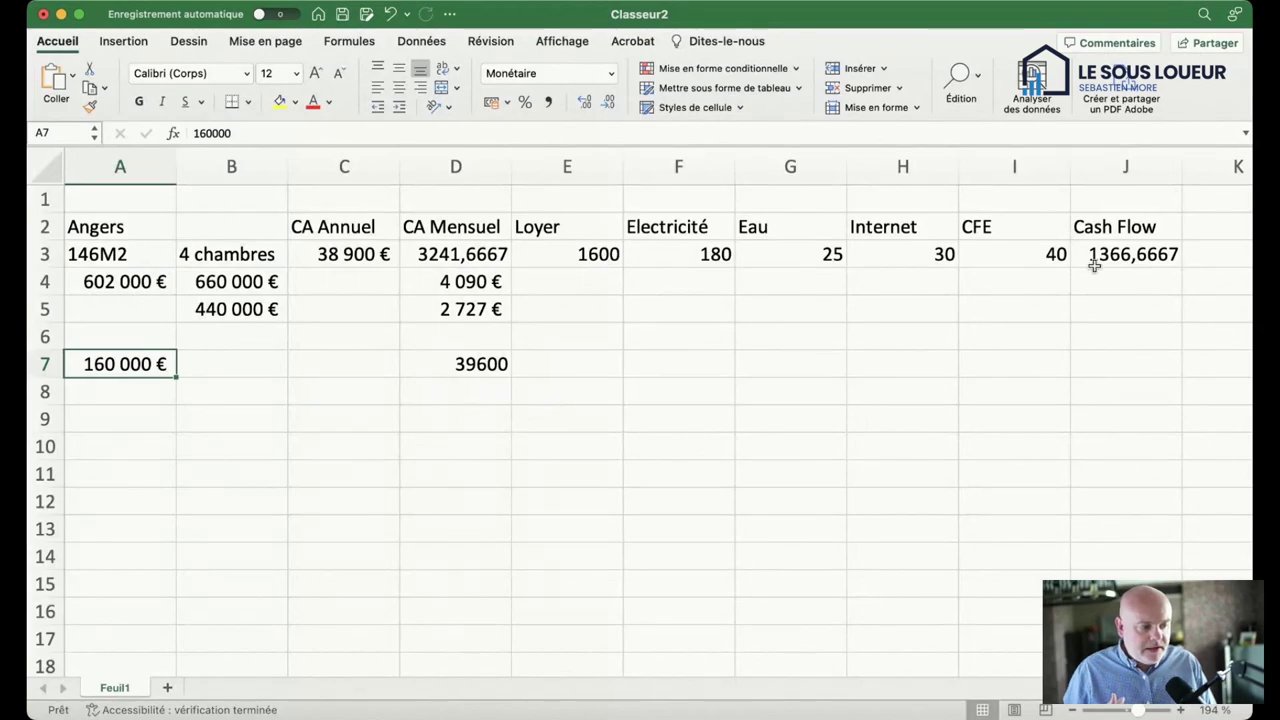
Step: Calculate the four-year cash flow in J4, below the monthly cash flow, with the formula =J3*12*4
click(1127, 260)
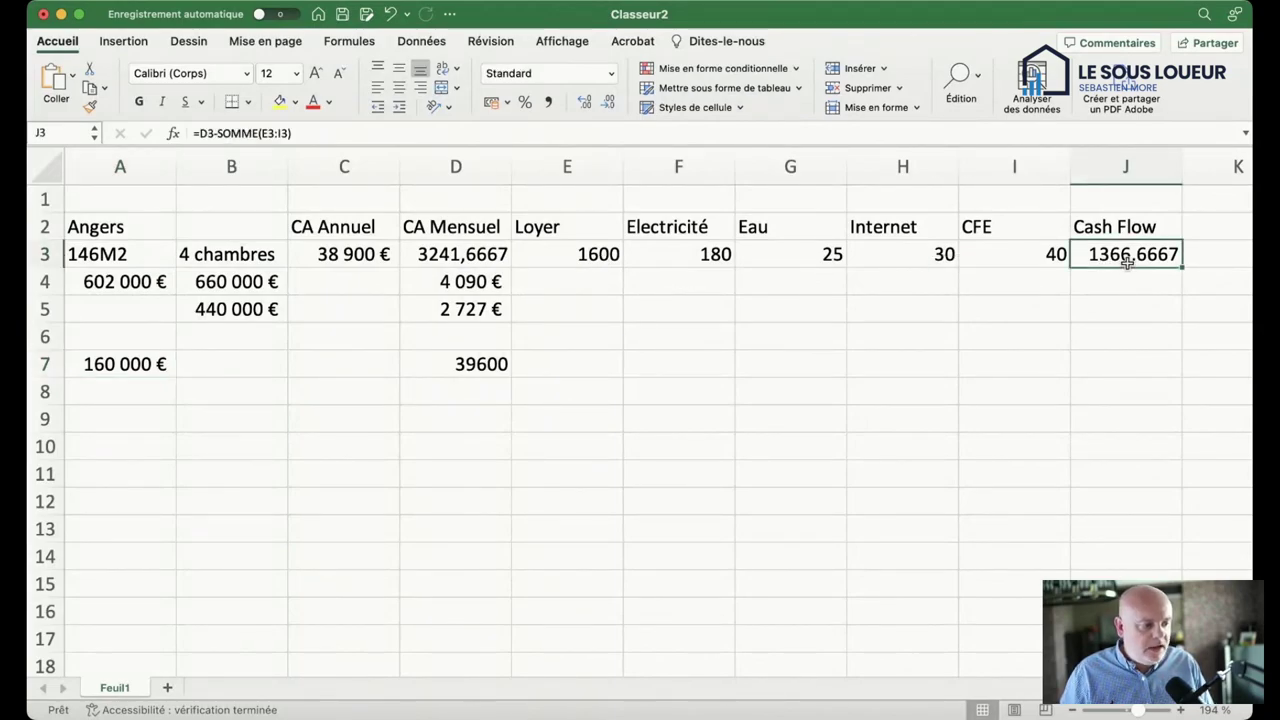
click(1118, 287)
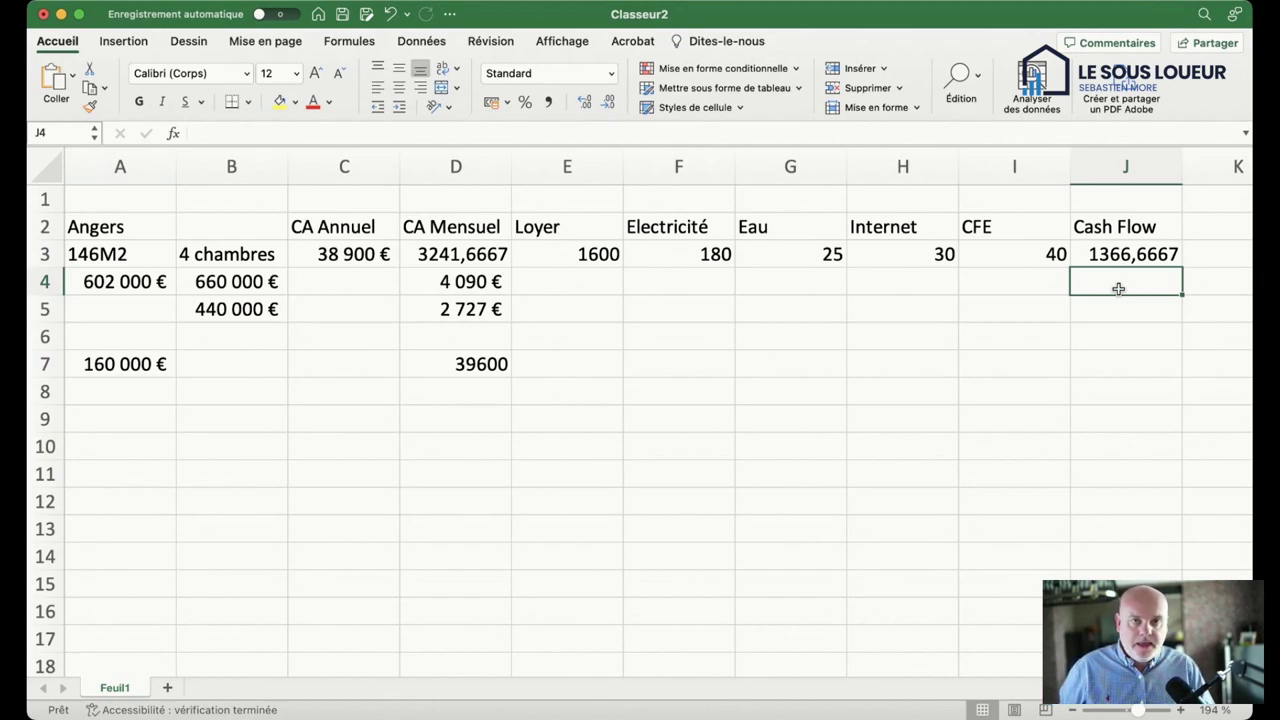
text(=)
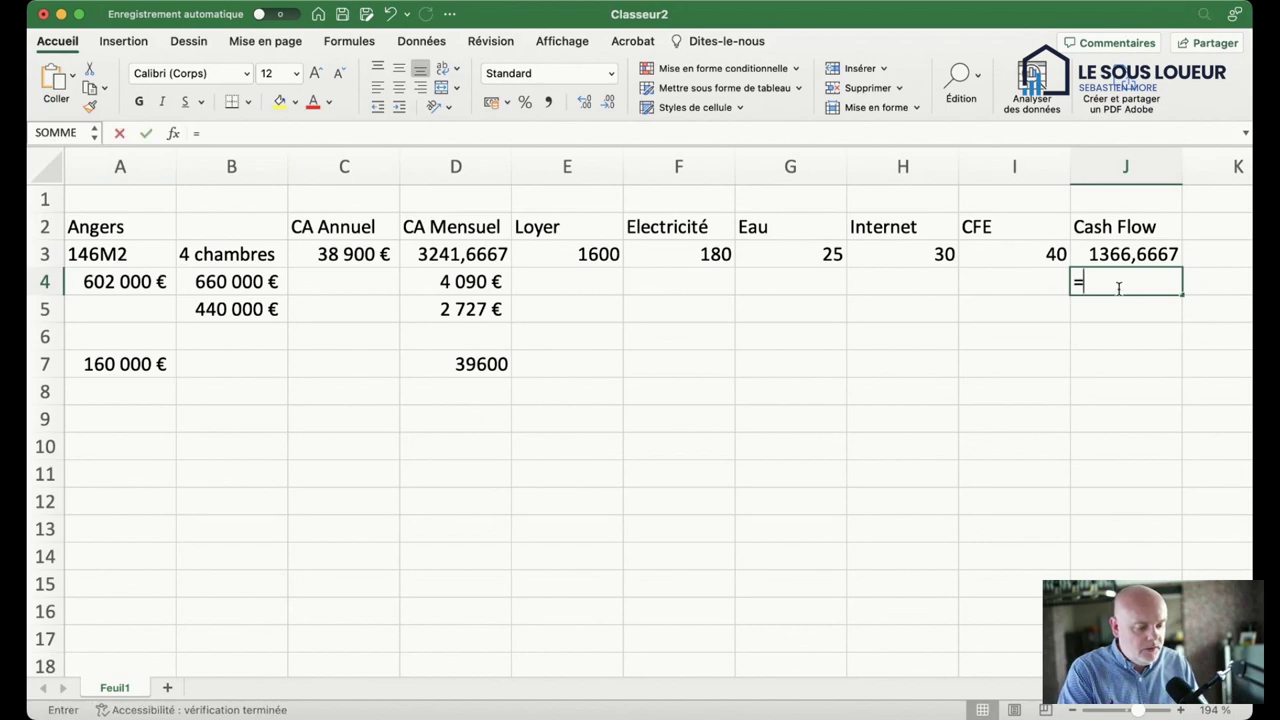
click(1118, 255)
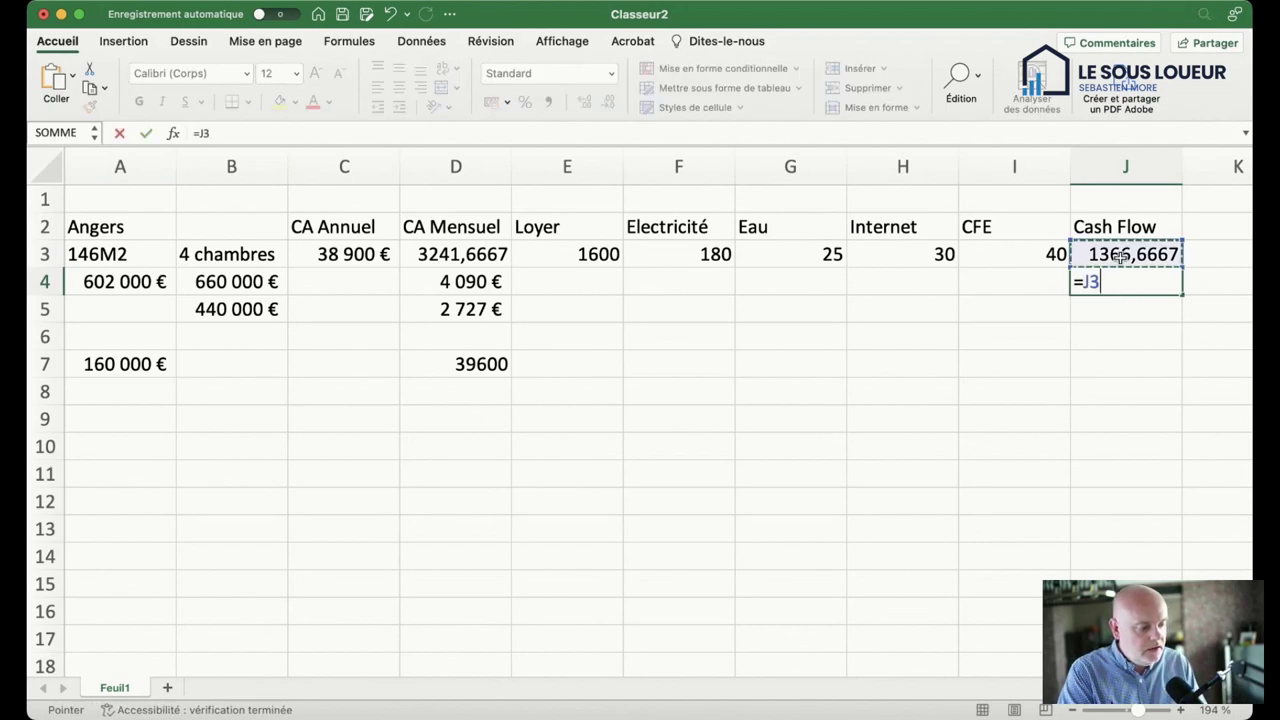
text(*12*4)
key(Return)
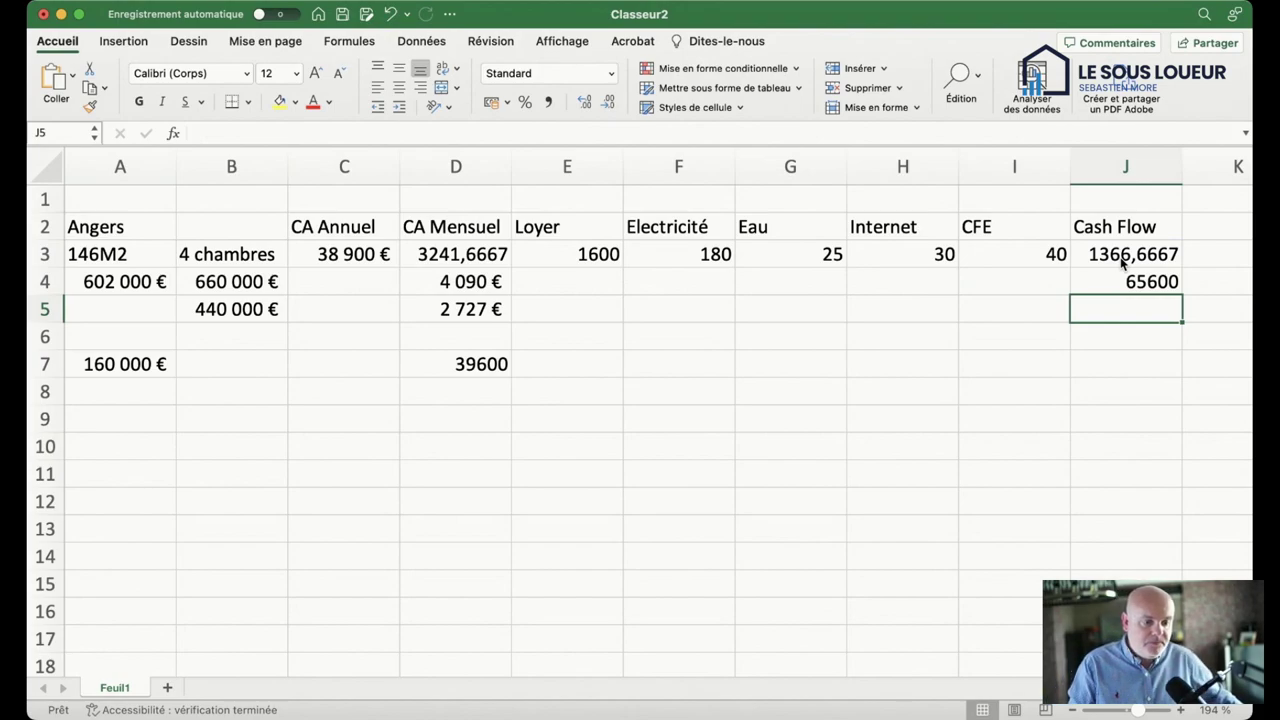
click(1116, 280)
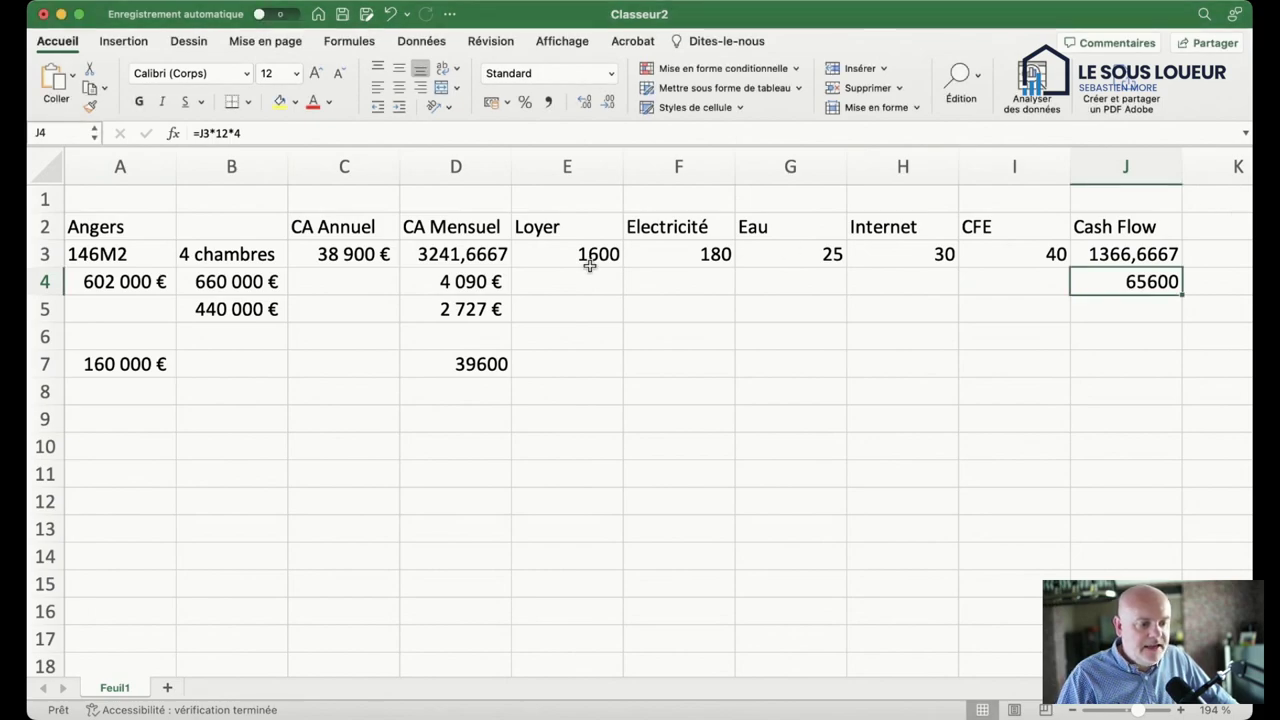
Step: Review the monthly revenue in D3 against the loan payments in D5 and D4, the rent in E3 and the cash flow in J3
click(495, 255)
click(488, 314)
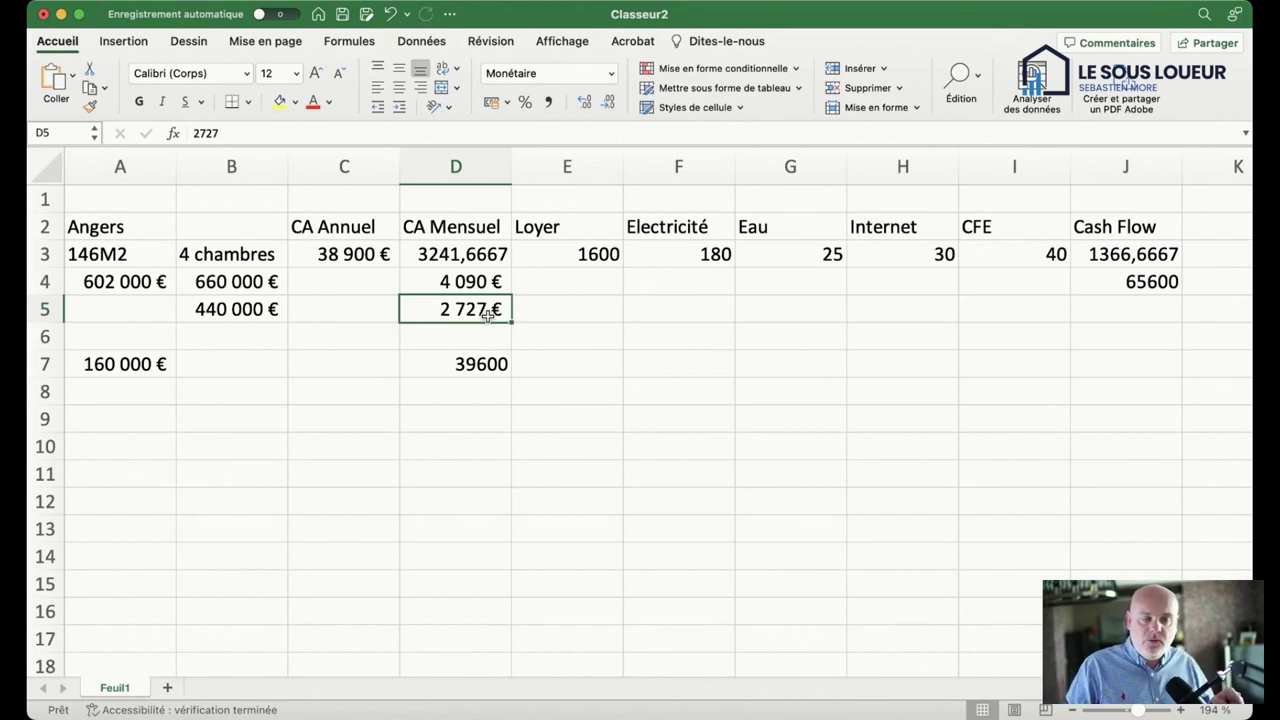
click(472, 285)
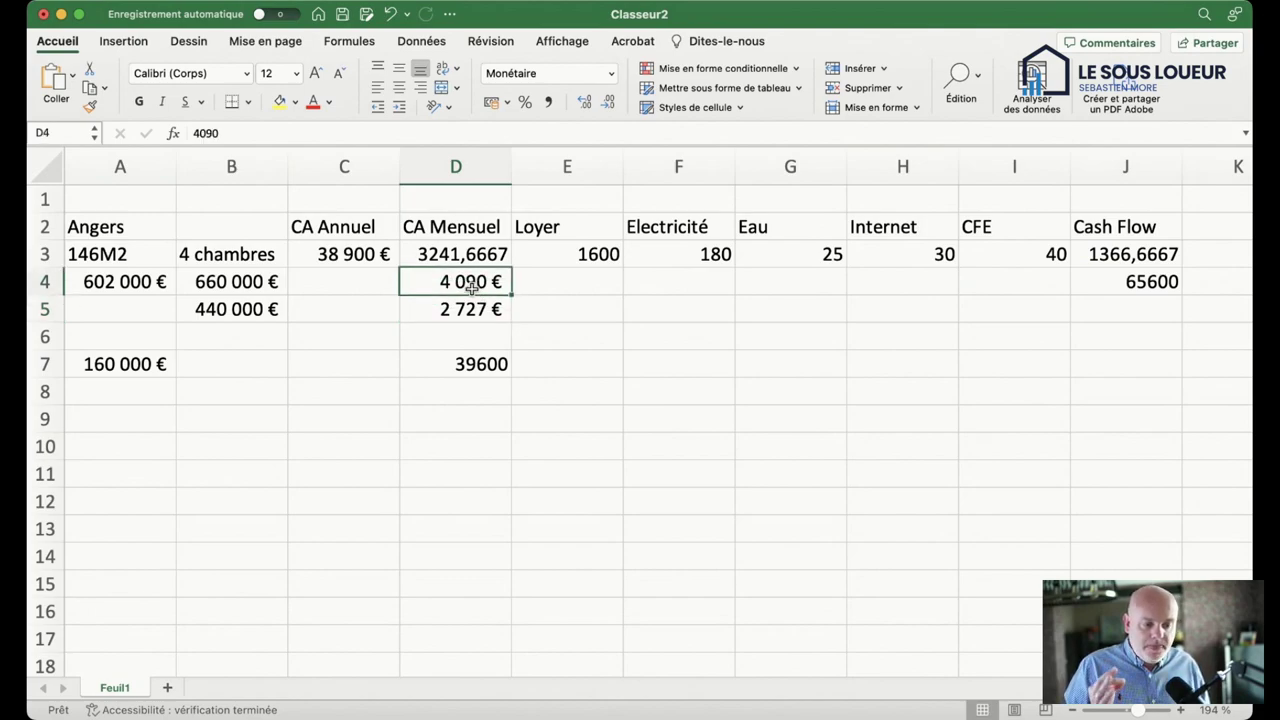
click(466, 250)
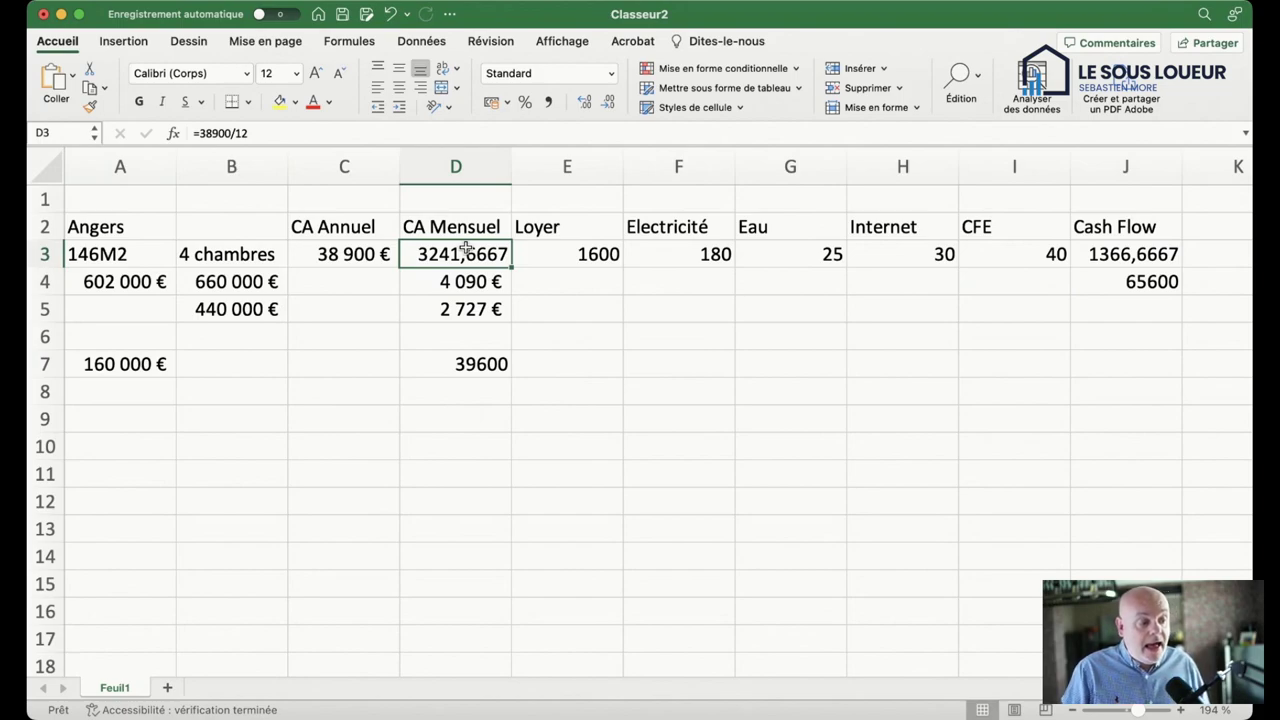
click(561, 254)
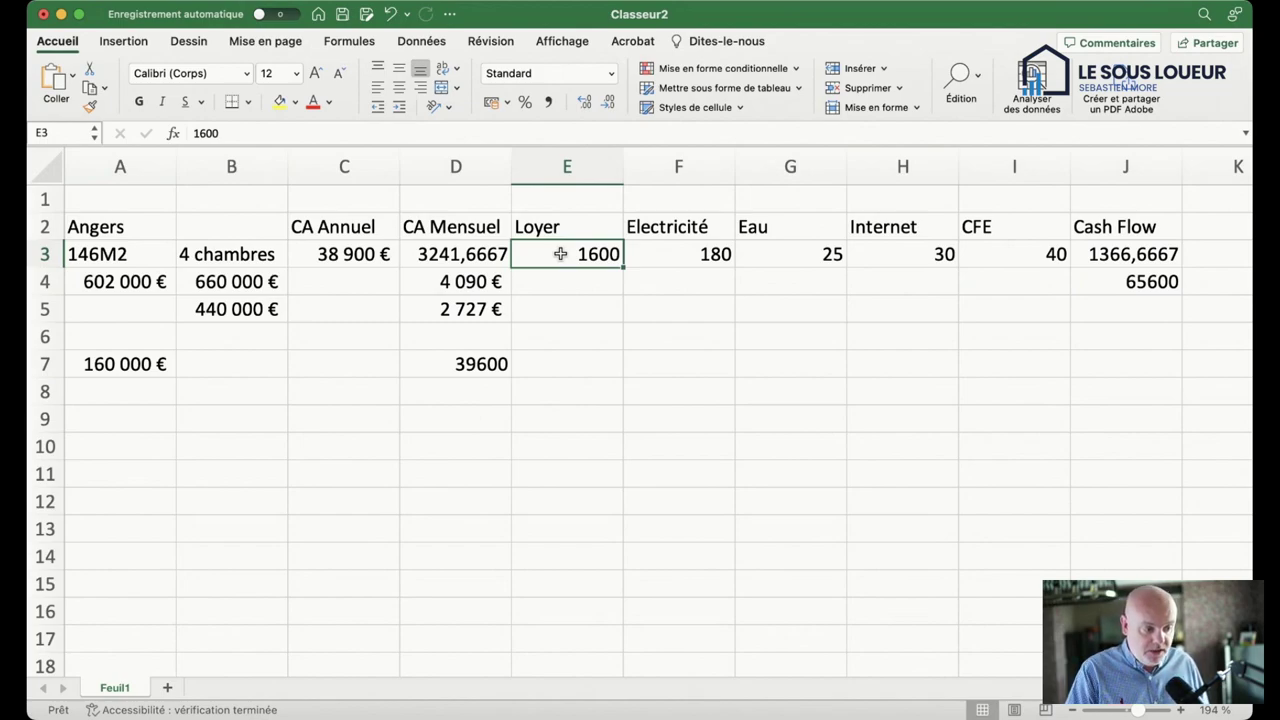
click(1116, 254)
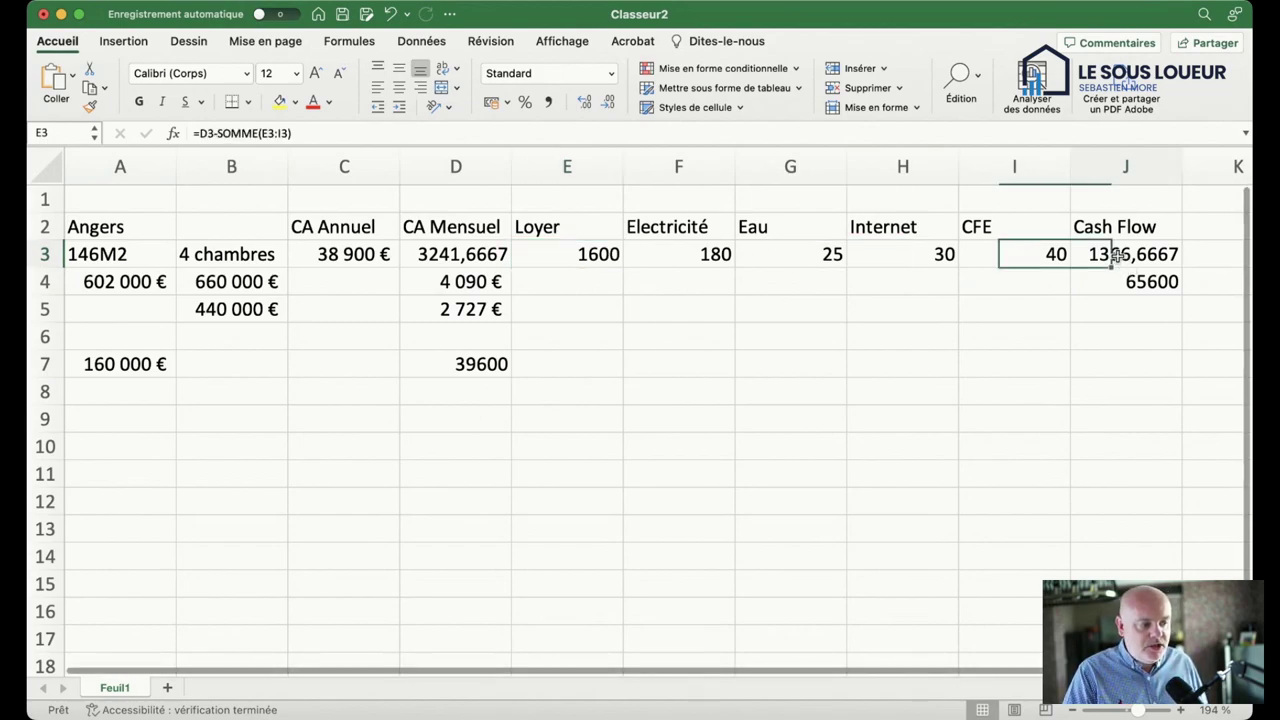